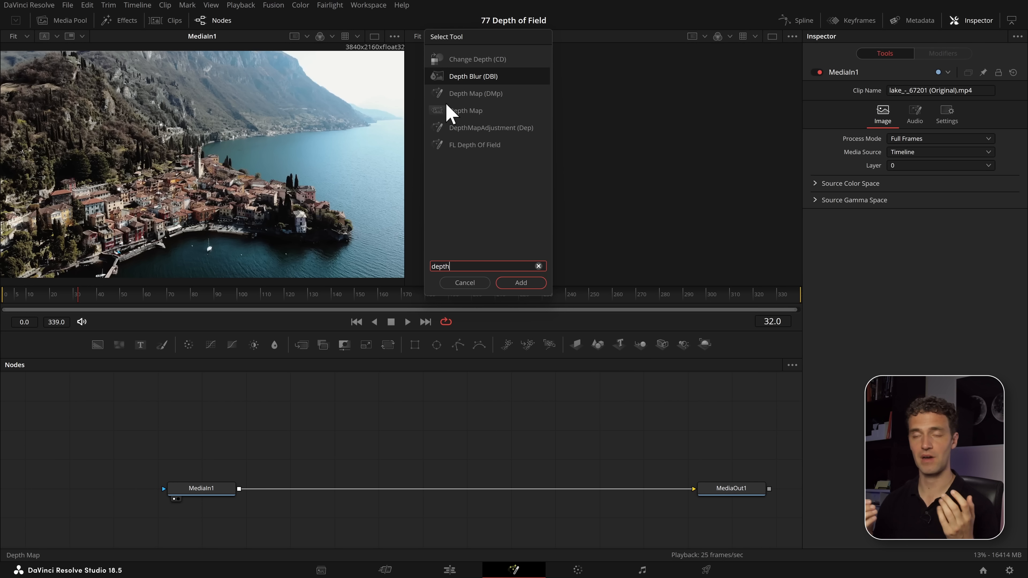
left_click(458, 110)
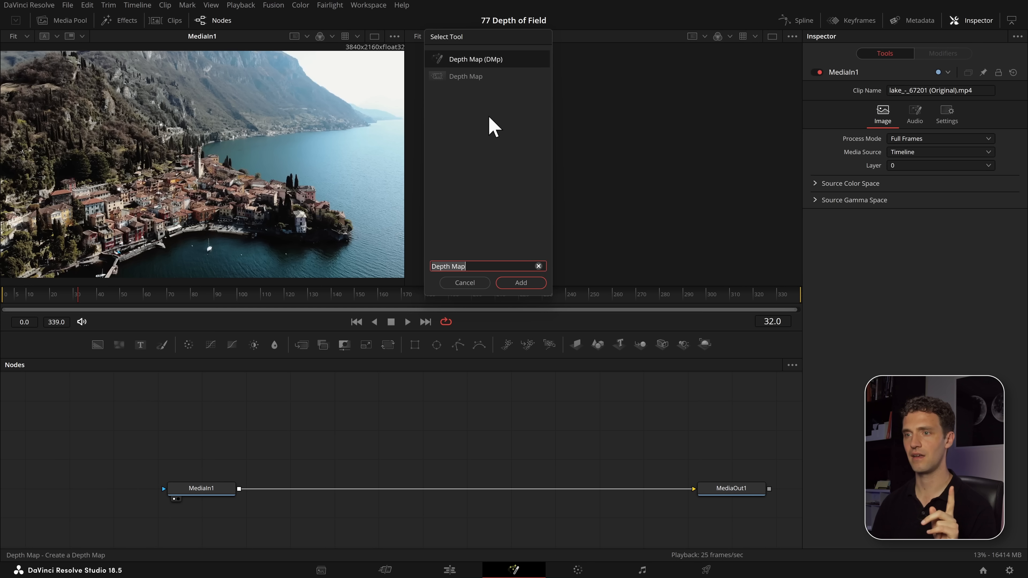
left_click(447, 76)
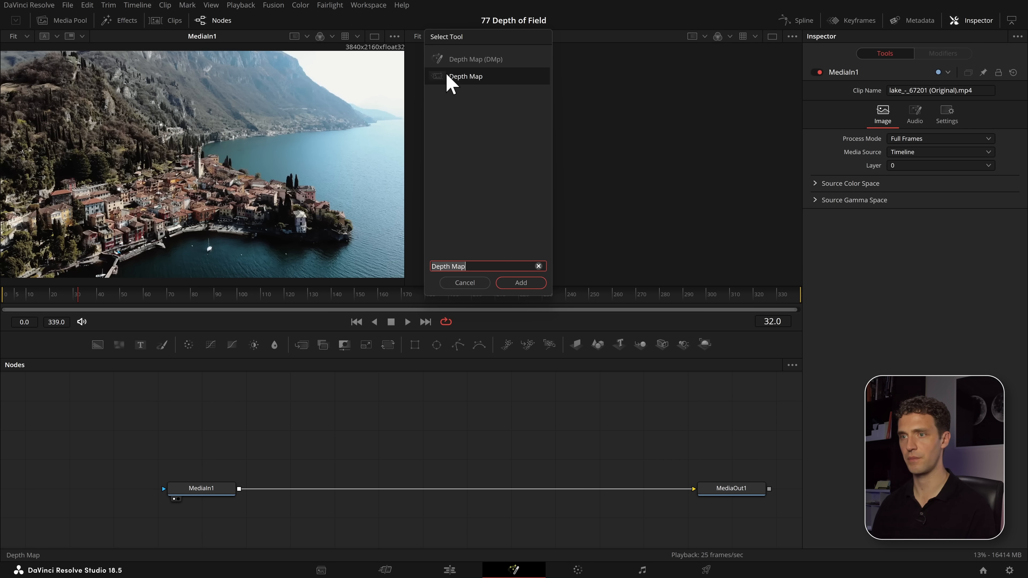
left_click(523, 283)
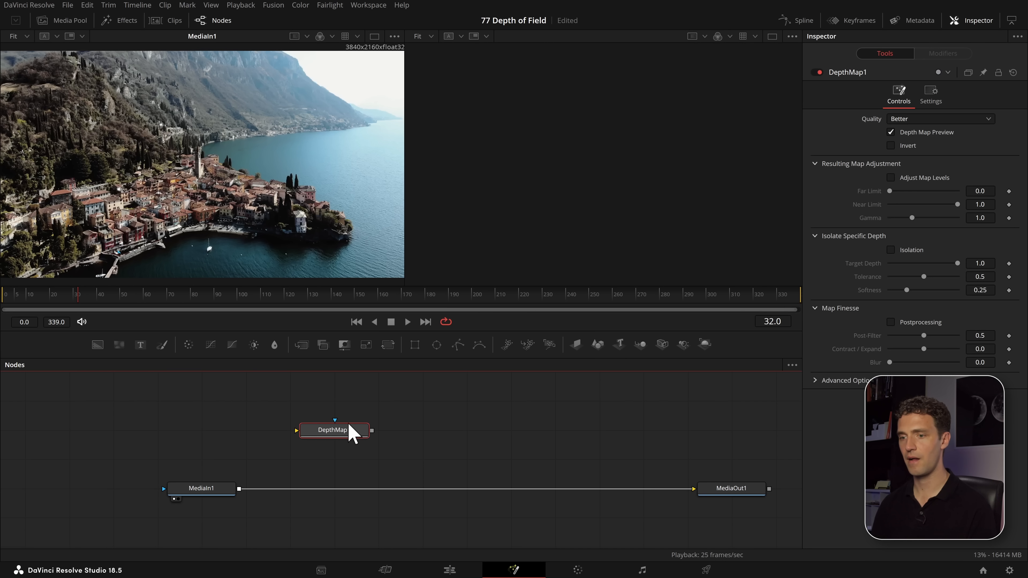
left_click(816, 381)
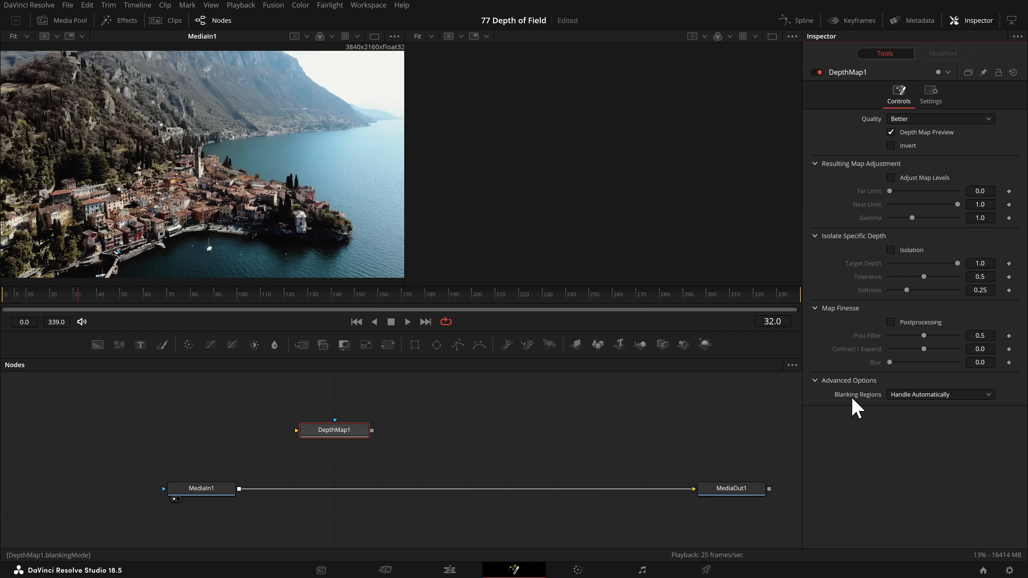
left_click(930, 395)
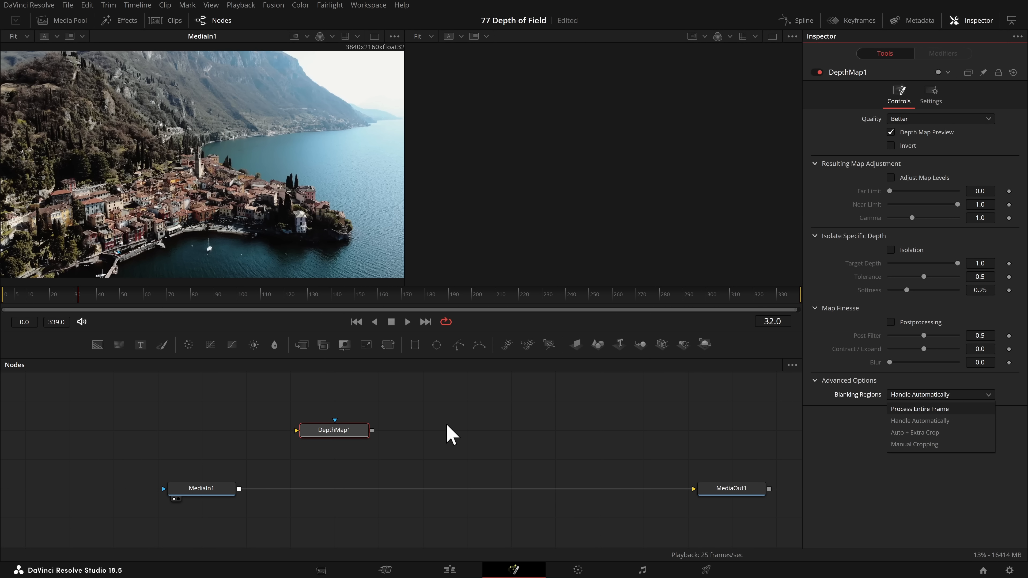
left_click(453, 424)
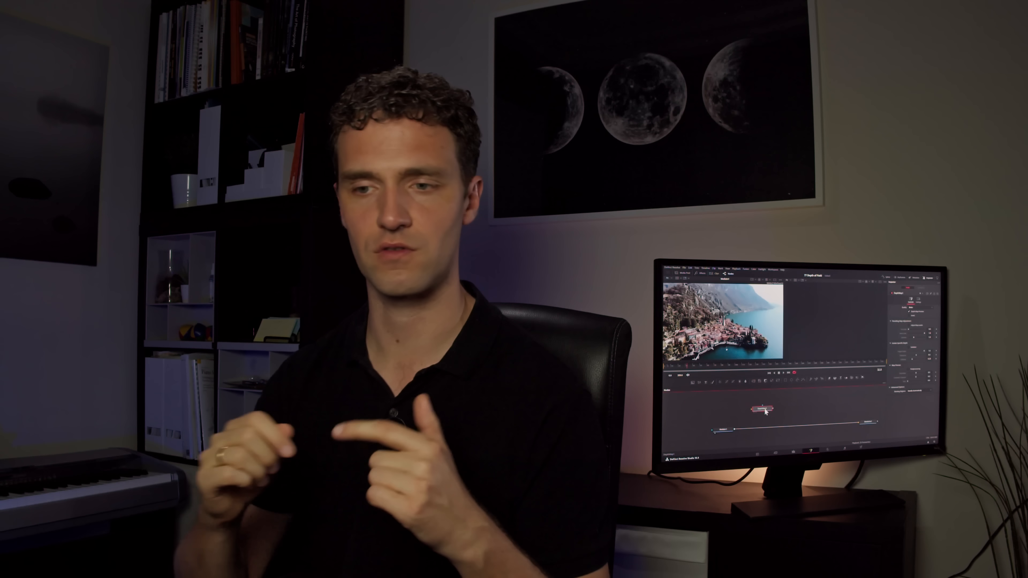
key("Delete")
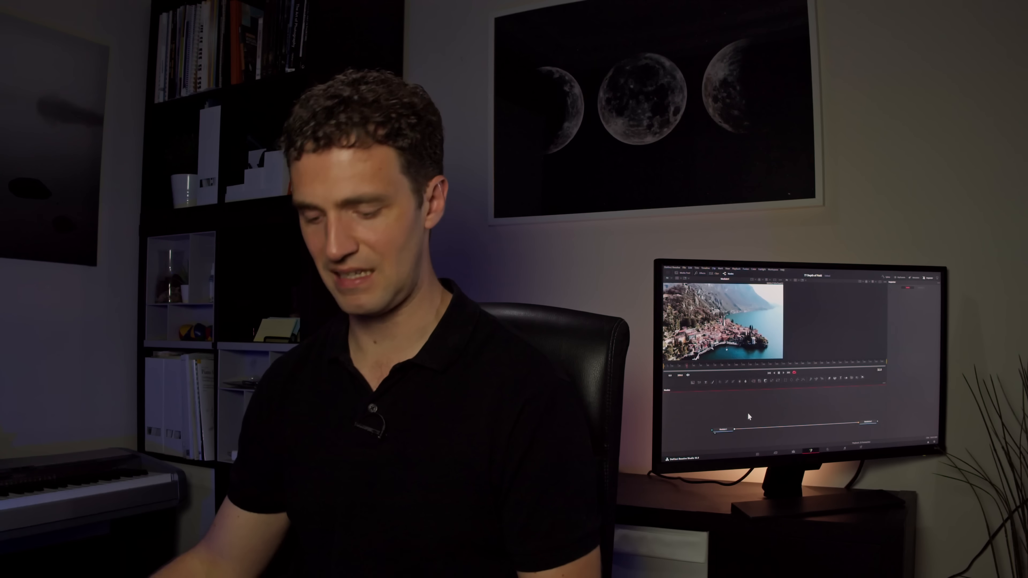
Add a Depth Map (DMp) node, feed it from MediaIn1 and show its output in the second viewer.
key("shift+space")
type("depth")
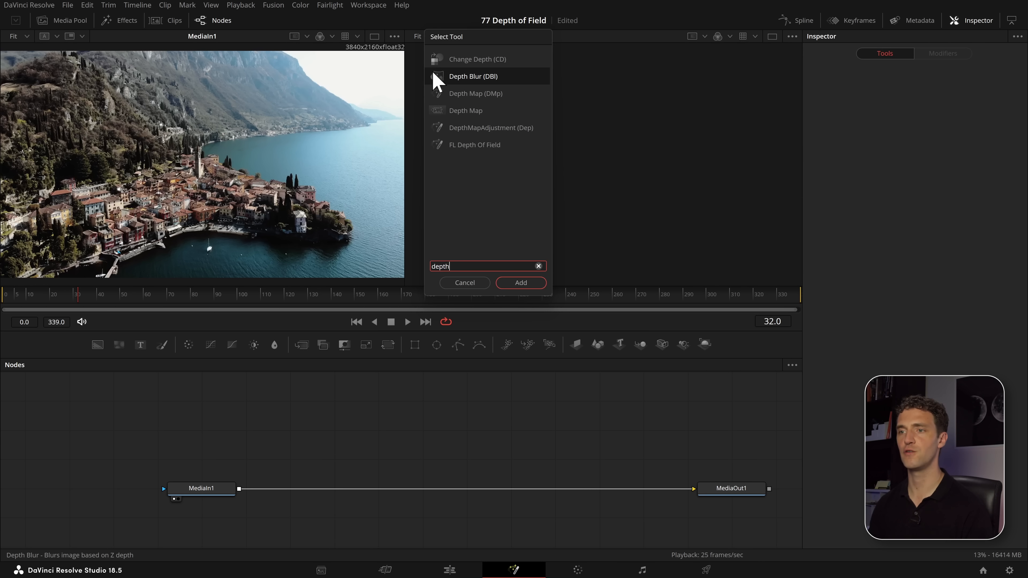
left_click(461, 94)
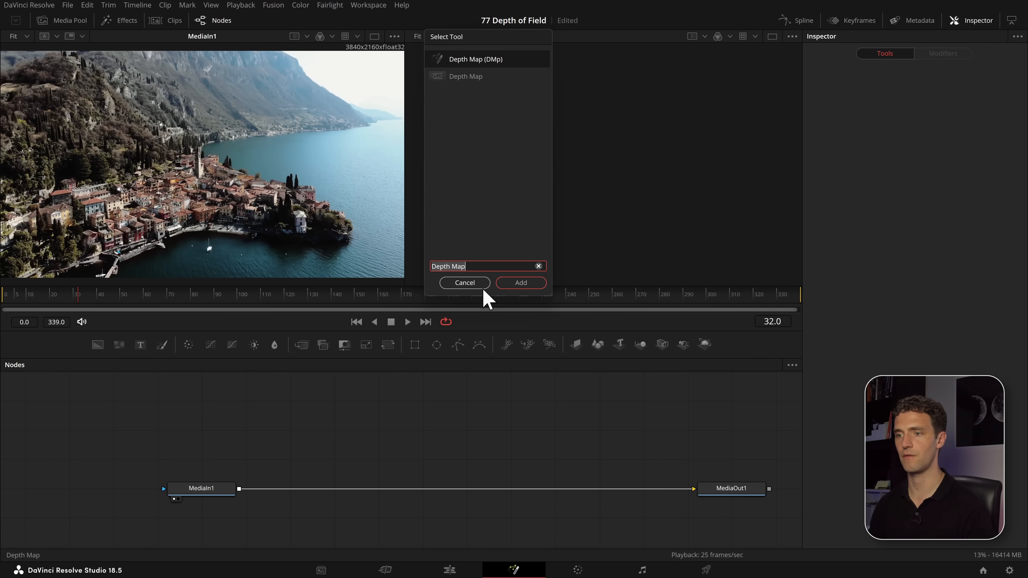
left_click(535, 286)
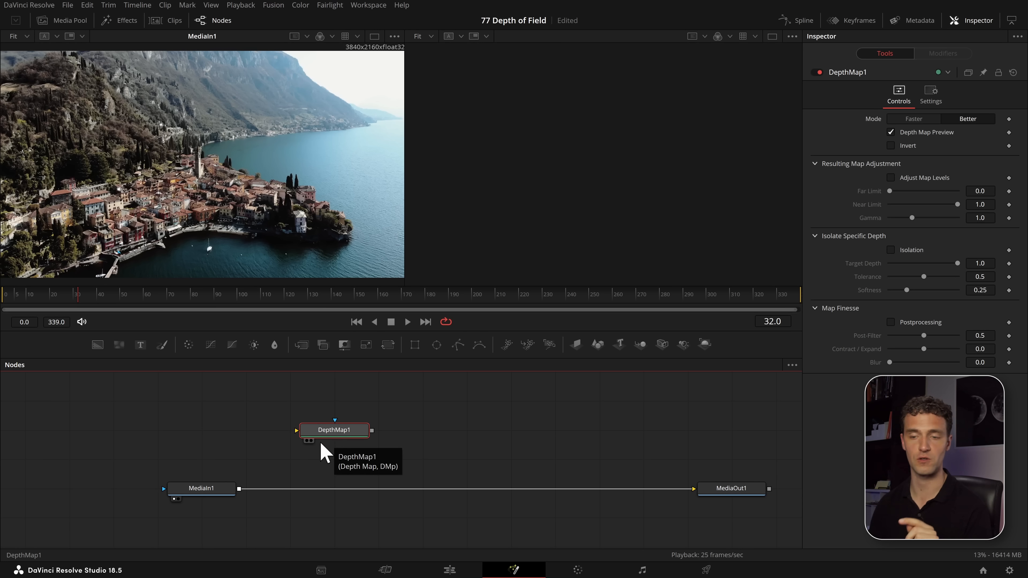
left_click_drag(240, 489, 298, 430)
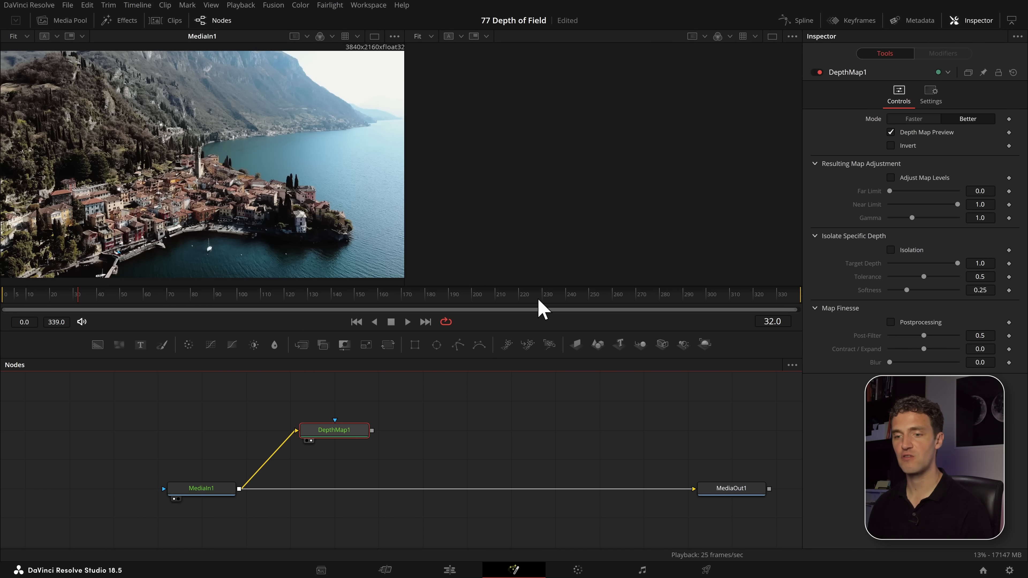
key("2")
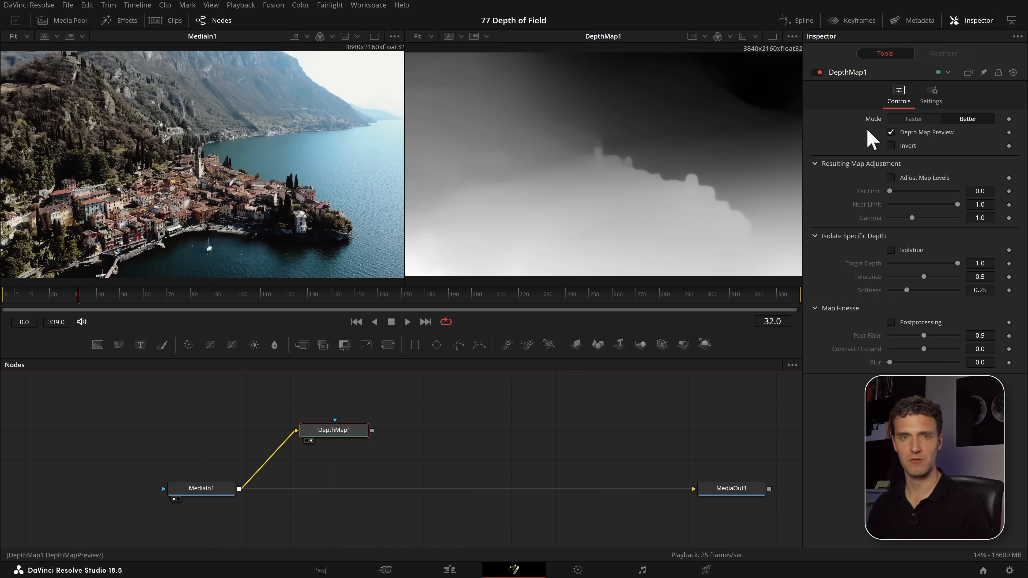
Turn off Depth Map Preview on DepthMap1 and display its alpha channel in the second viewer.
left_click(891, 132)
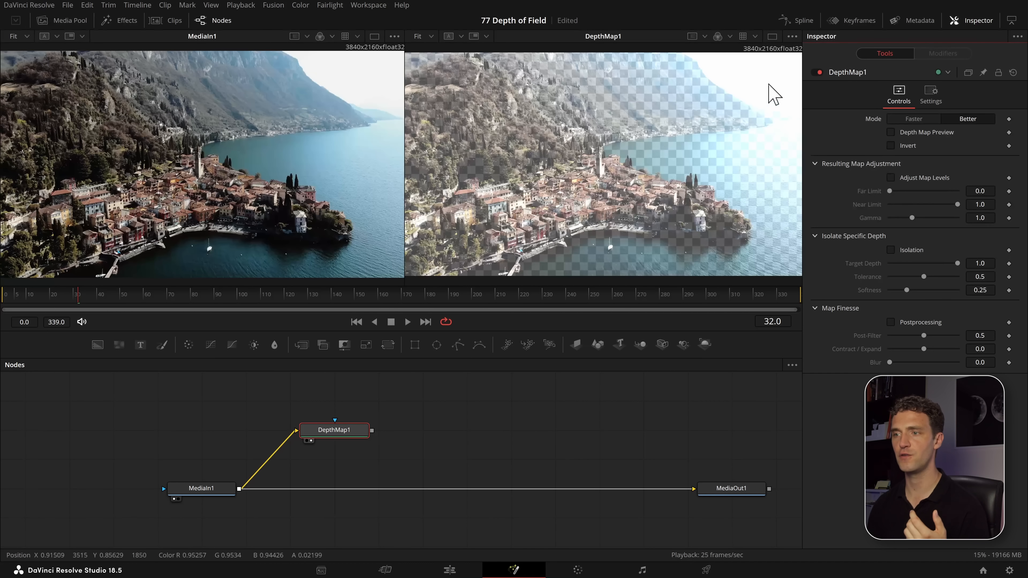
left_click(635, 174)
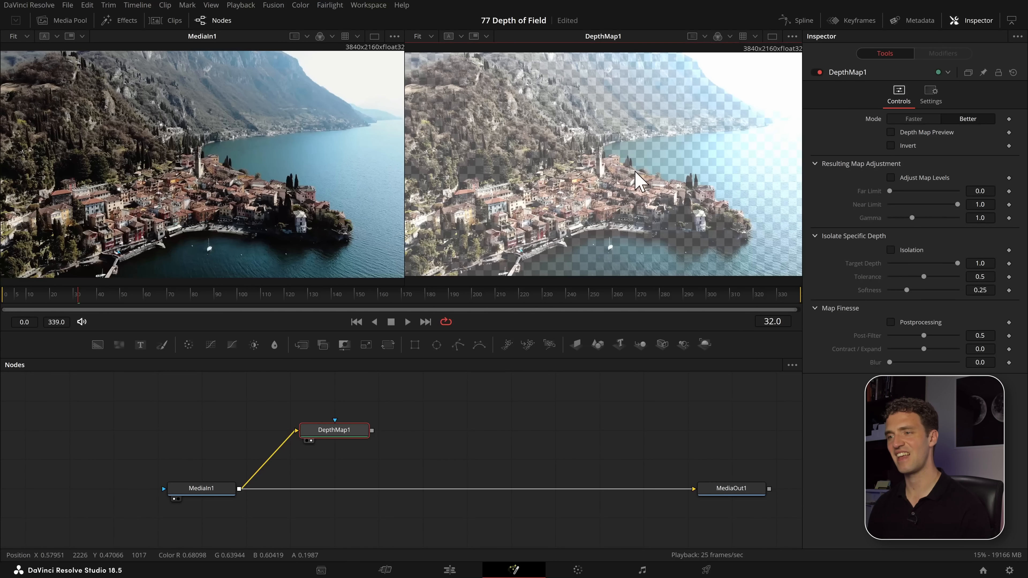
key("a")
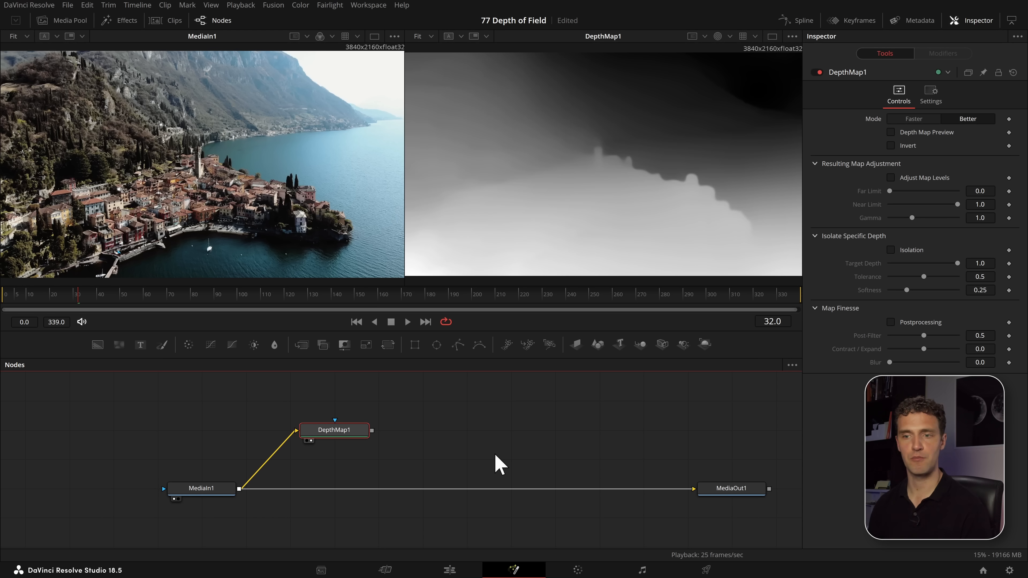
Search the tool list for "lens" and highlight Lens Blur.
left_click(499, 464)
key("shift+space")
type("lens")
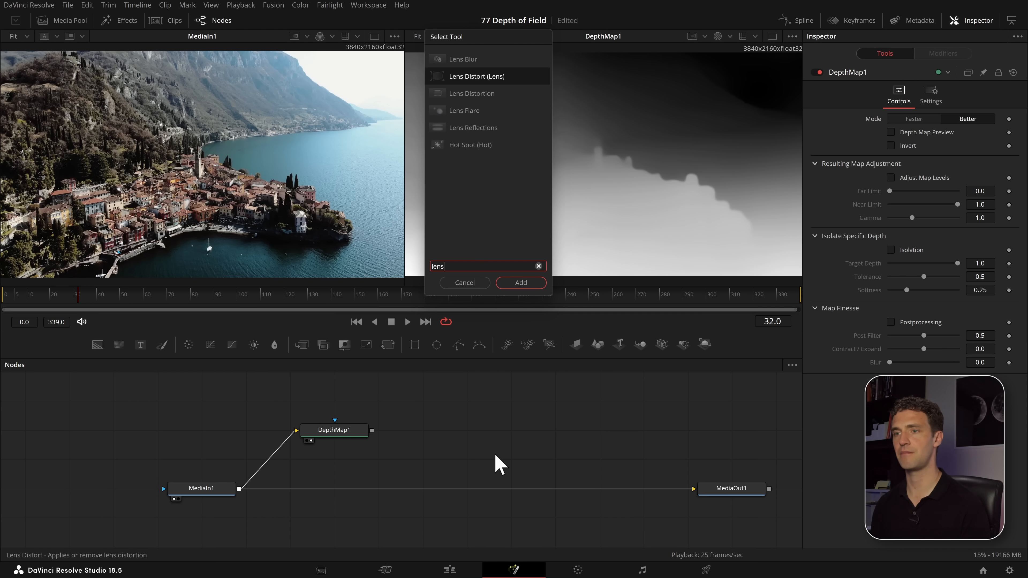
key("Up")
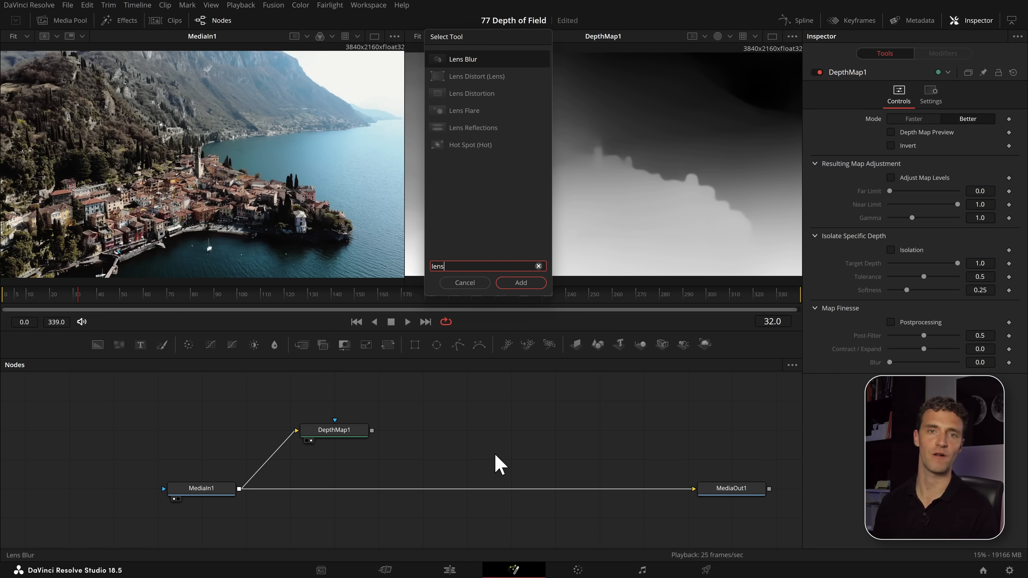
key("BackSpace")
key("BackSpace")
key("BackSpace")
key("BackSpace")
type("defo")
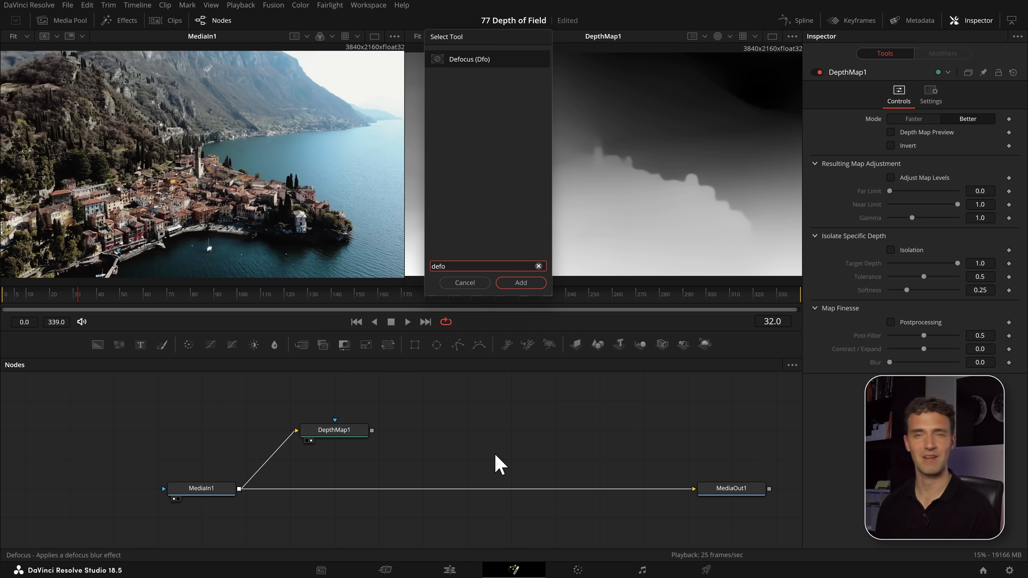
key("BackSpace")
key("BackSpace")
key("BackSpace")
key("BackSpace")
type("lens")
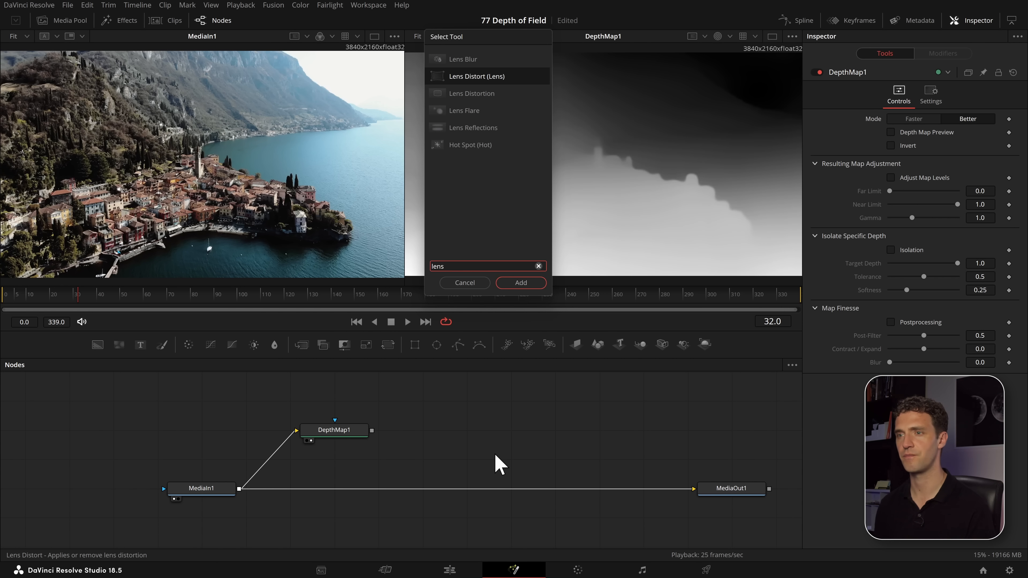
Add a Lens Blur node and insert it on the connection between MediaIn1 and MediaOut1.
key("Up")
key("Return")
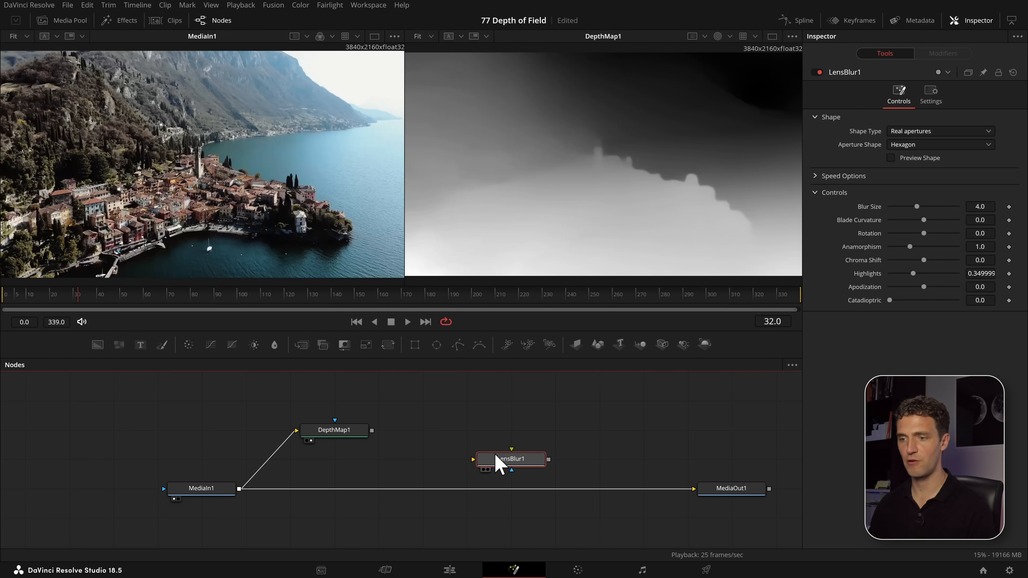
left_click_drag(508, 466, 467, 489)
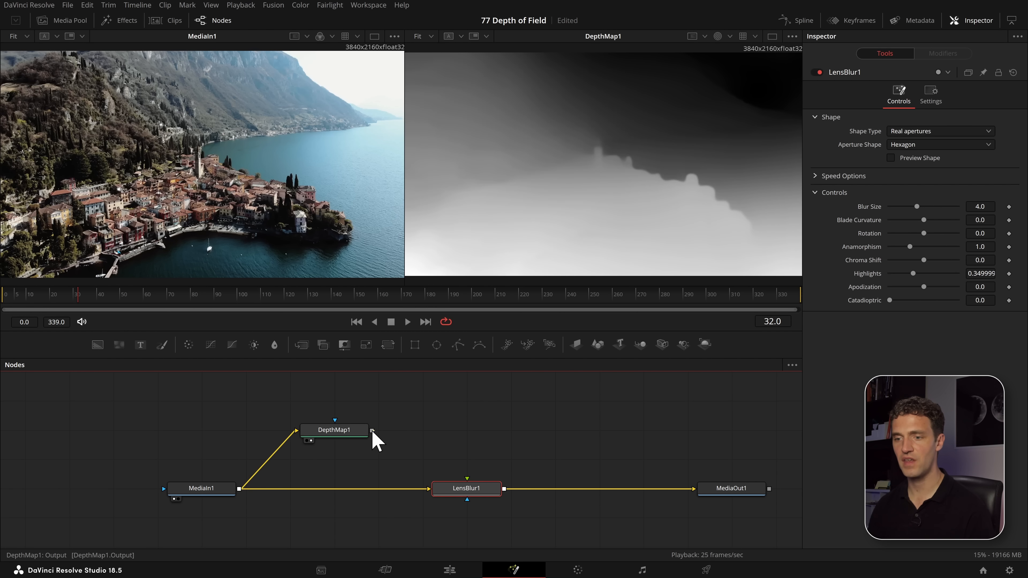
Connect DepthMap1's output to LensBlur1's blue mask input, and show DepthMap1 in the first viewer and LensBlur1 in the second.
left_click_drag(372, 431, 467, 500)
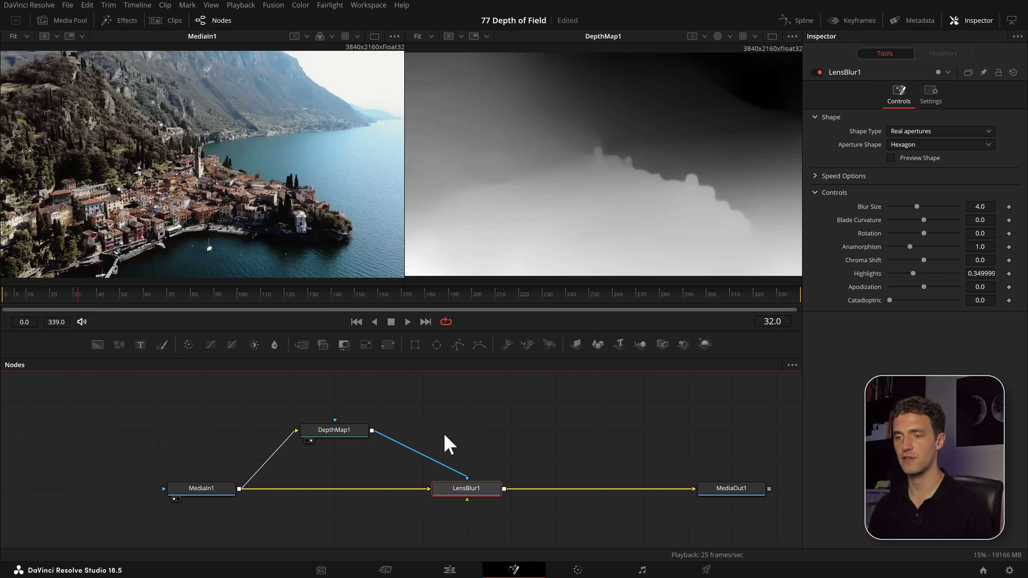
key("2")
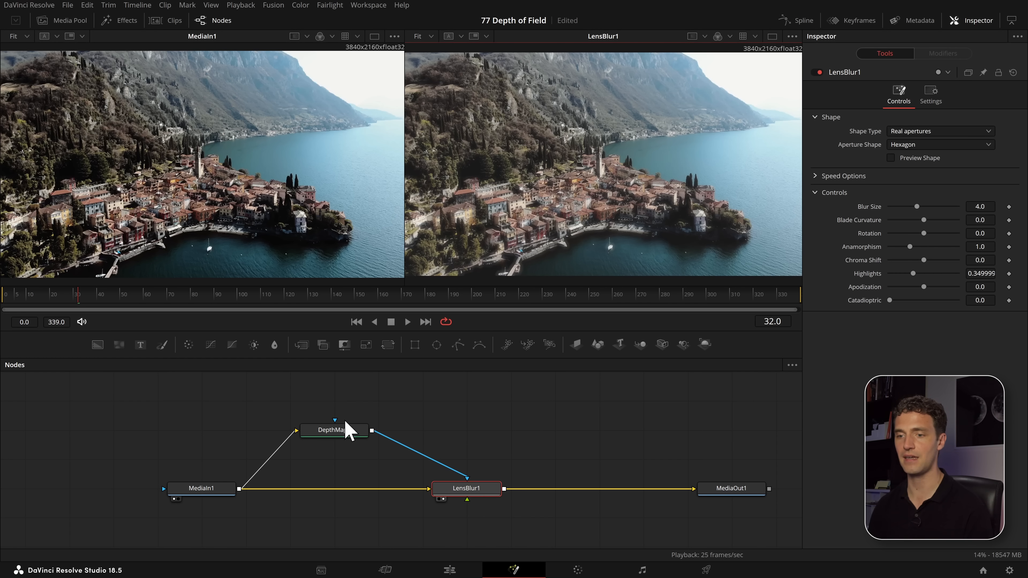
left_click_drag(344, 430, 268, 173)
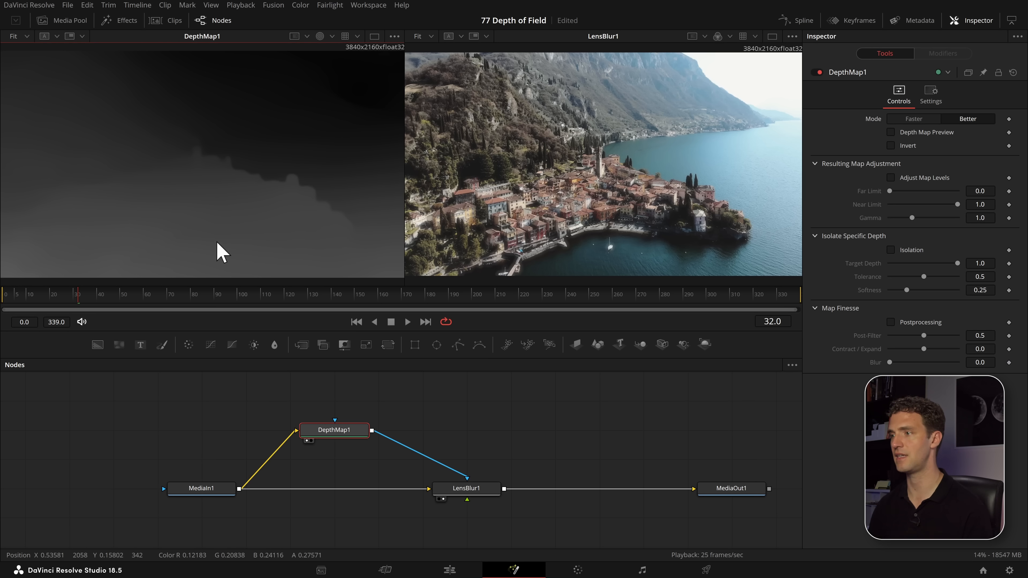
Invert DepthMap1, enable Adjust Map Levels with a Near Limit of about 0.244, and save the project.
left_click(901, 147)
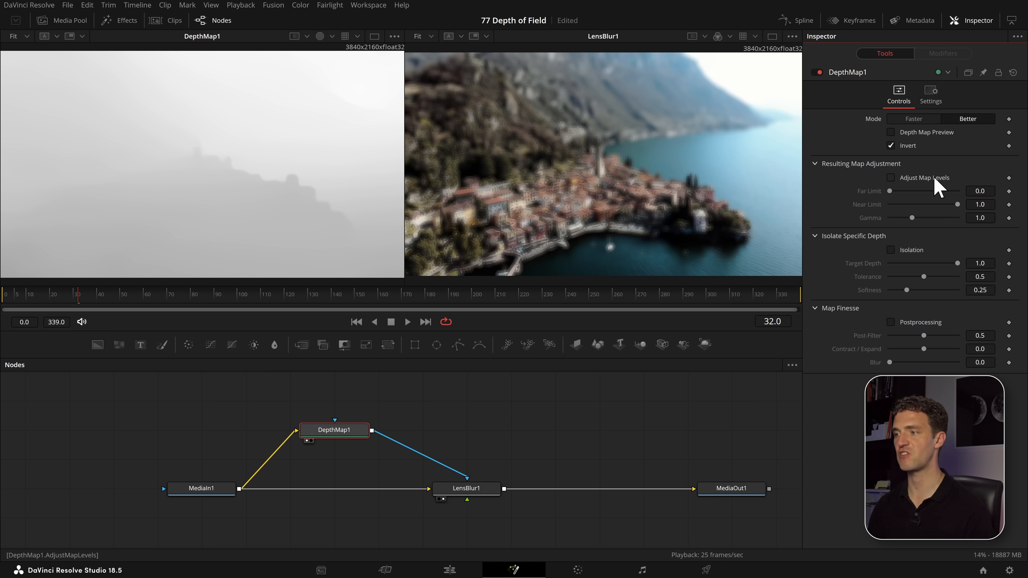
left_click(908, 179)
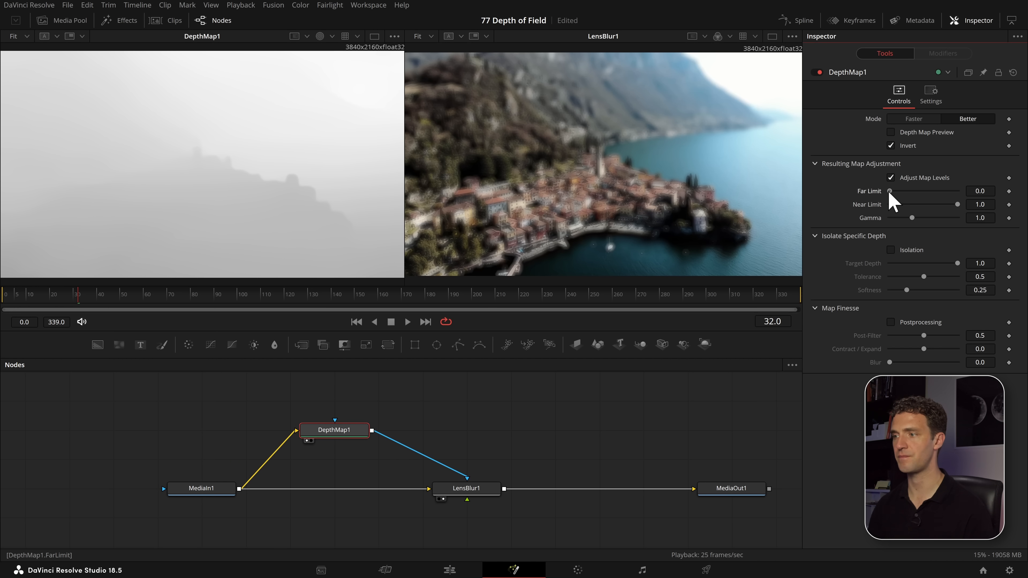
left_click_drag(906, 194, 916, 193)
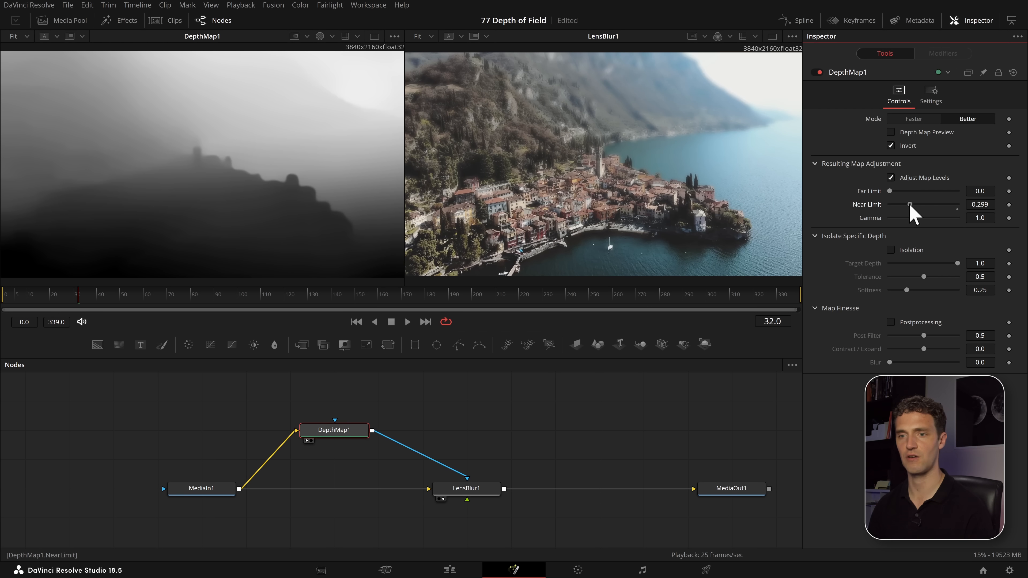
left_click_drag(908, 206, 907, 209)
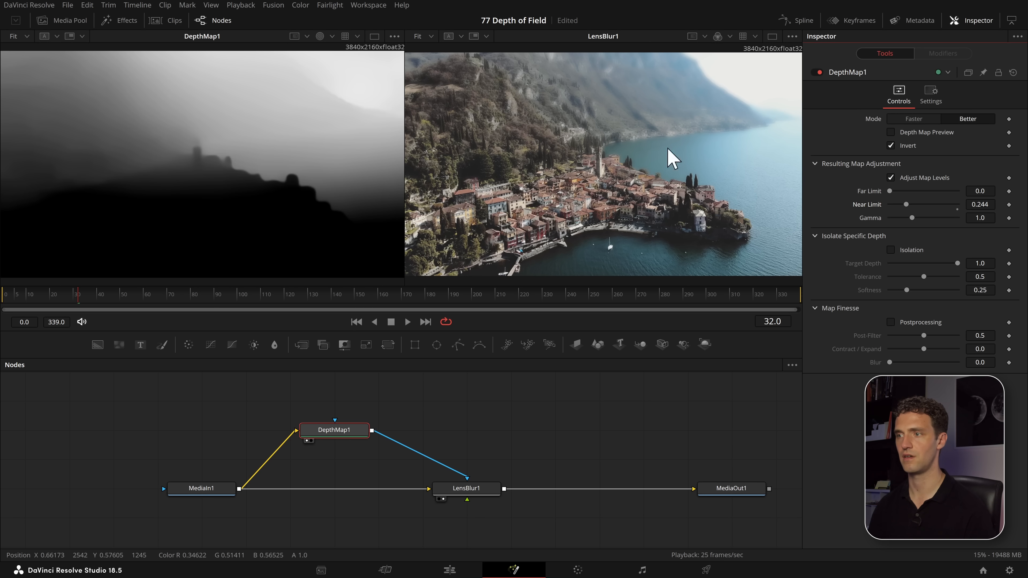
key("ctrl+s")
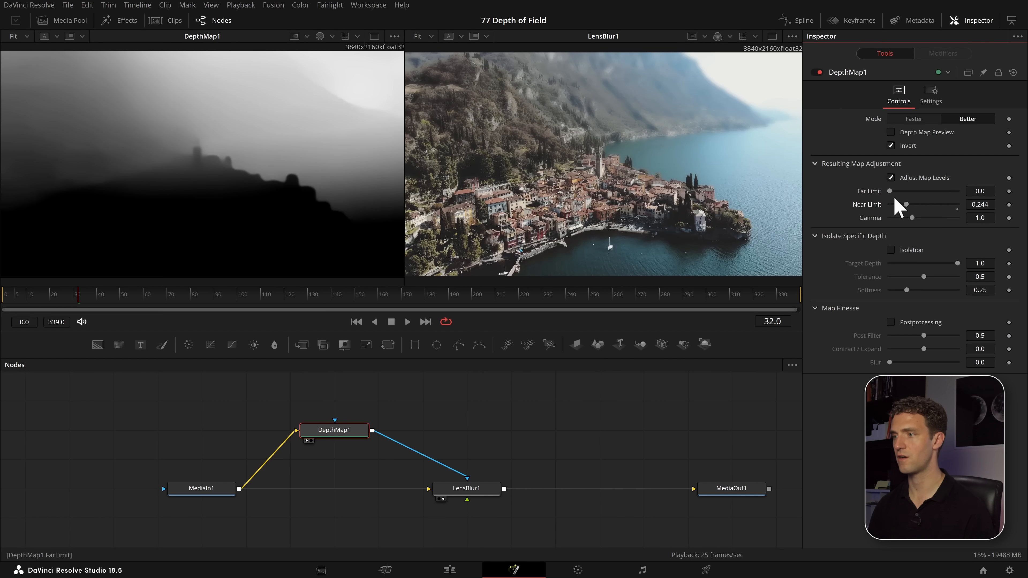
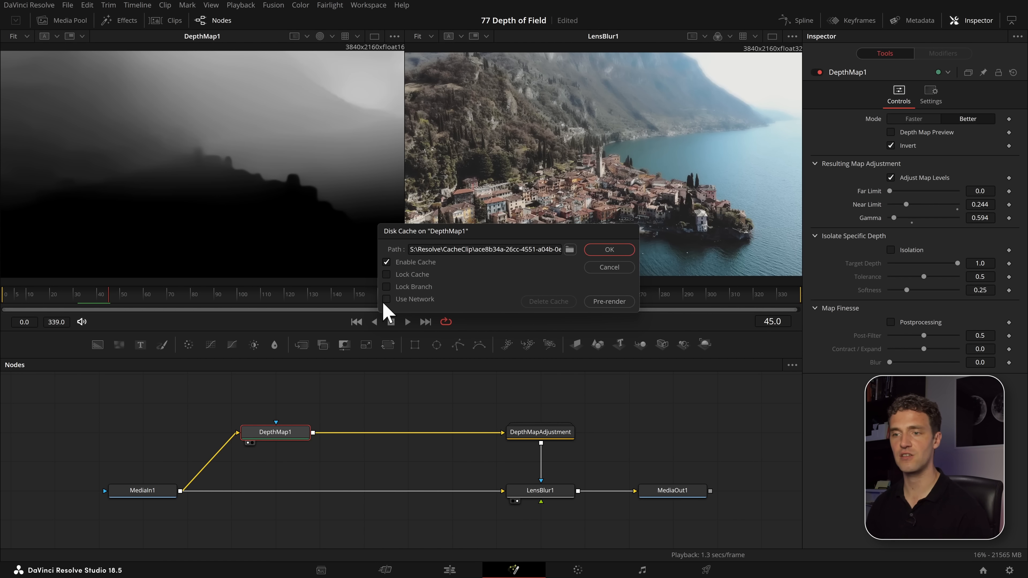
Pre-render the disk cache on DepthMap1 with Lock Cache enabled, and scrub the timeline to frame 247.
left_click(387, 275)
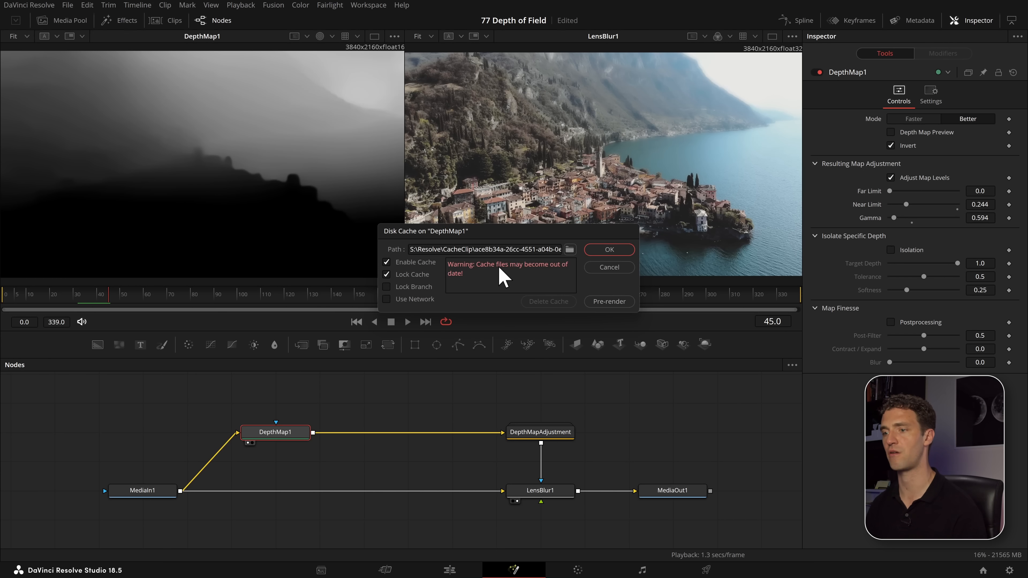
left_click(608, 302)
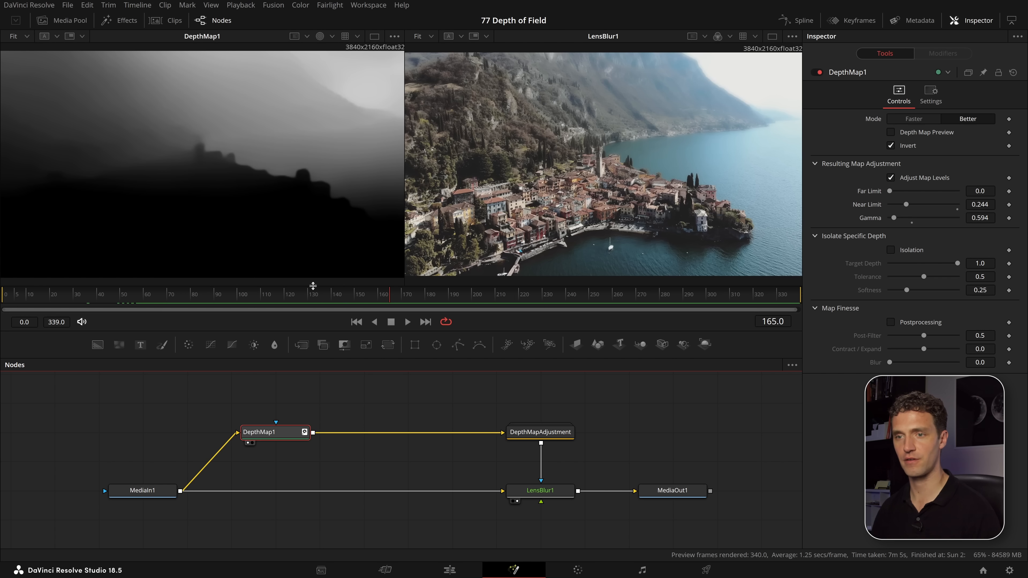
left_click_drag(352, 295, 585, 298)
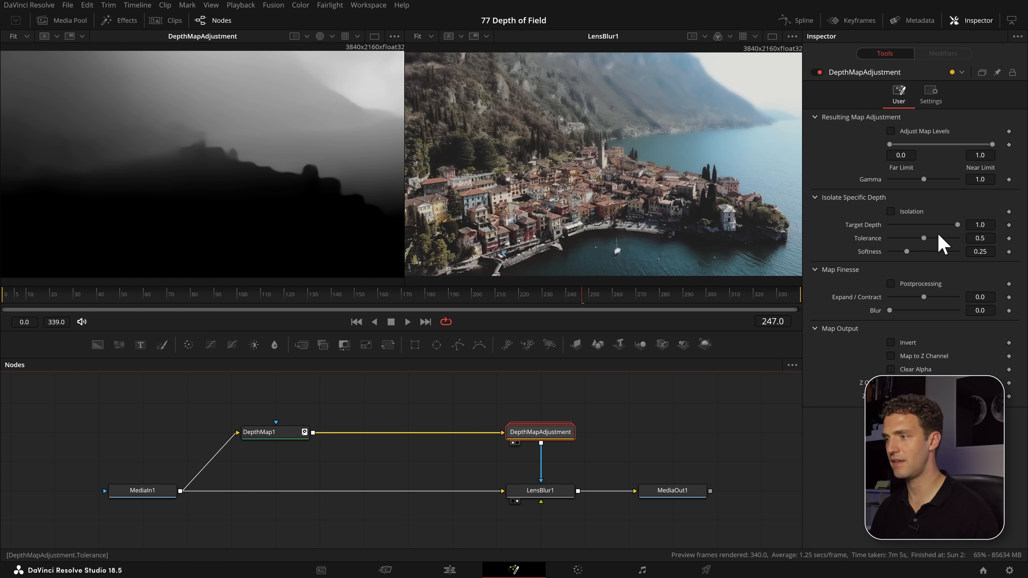
Enable Adjust Map Levels on the DepthMapAdjustment node and set its Gamma to about 1.98.
left_click(891, 131)
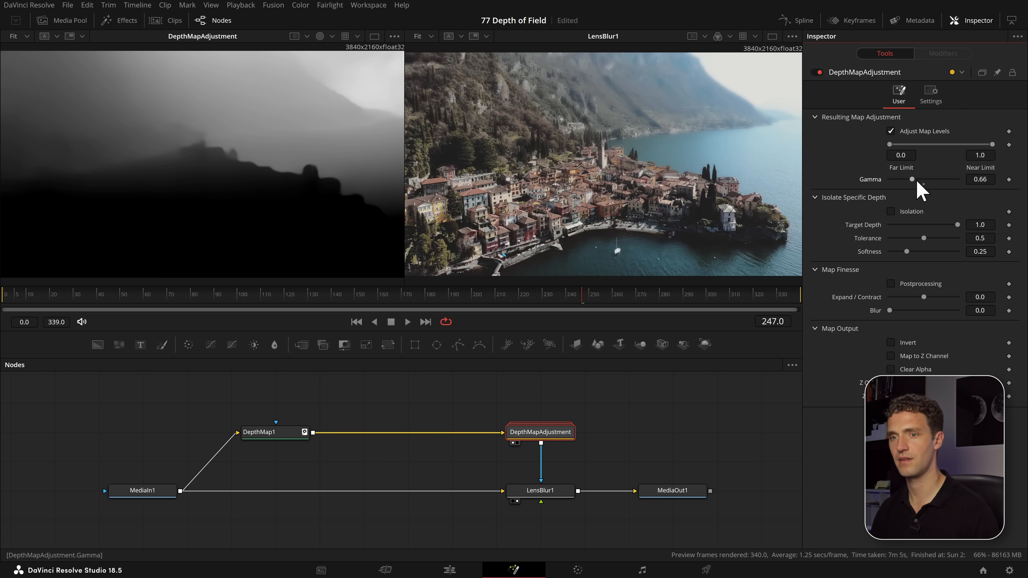
left_click_drag(917, 183, 940, 179)
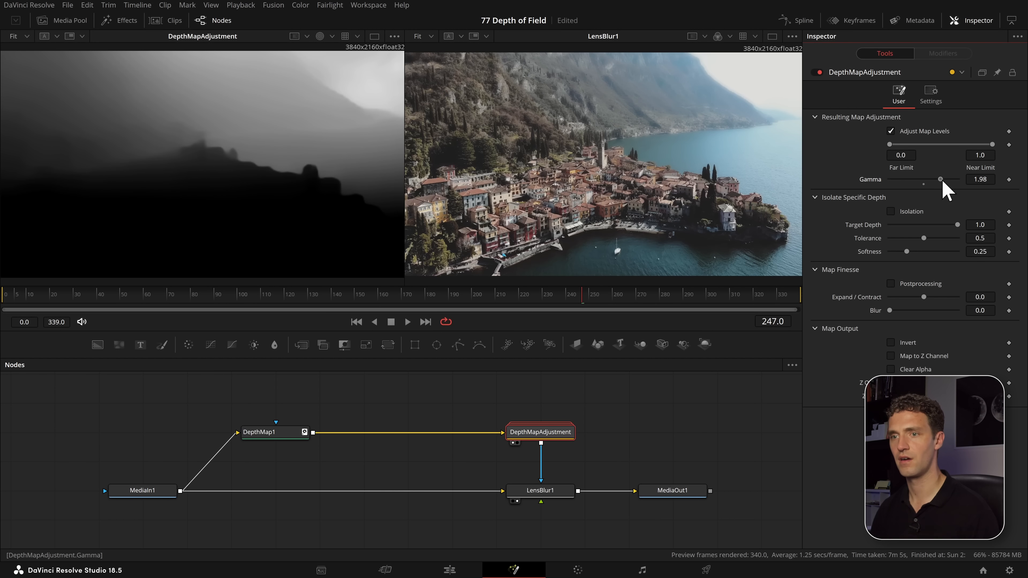
Compare the DepthMap1 and DepthMapAdjustment settings, and set DepthMapAdjustment's Gamma to about 1.41.
left_click(262, 437)
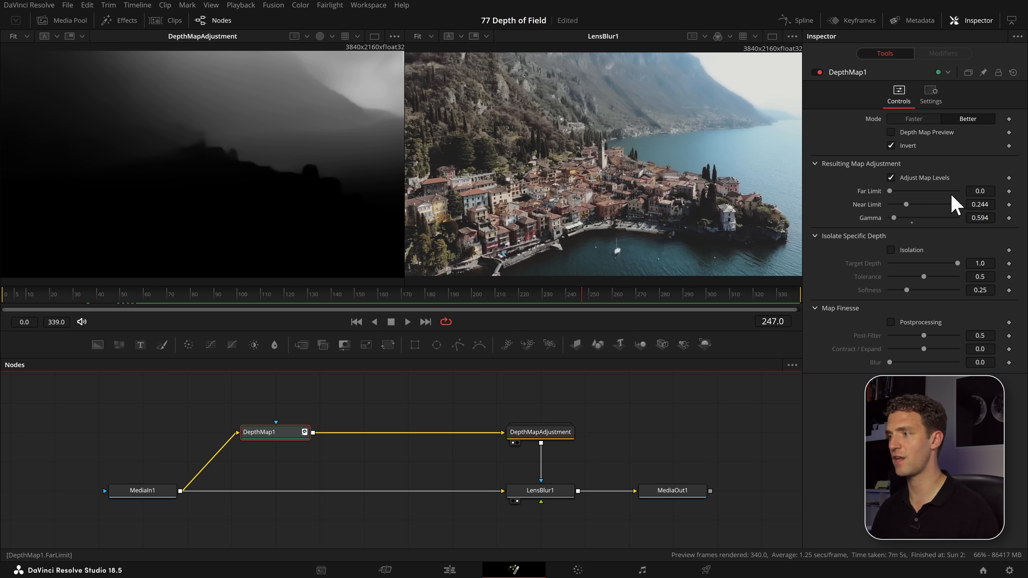
left_click(549, 437)
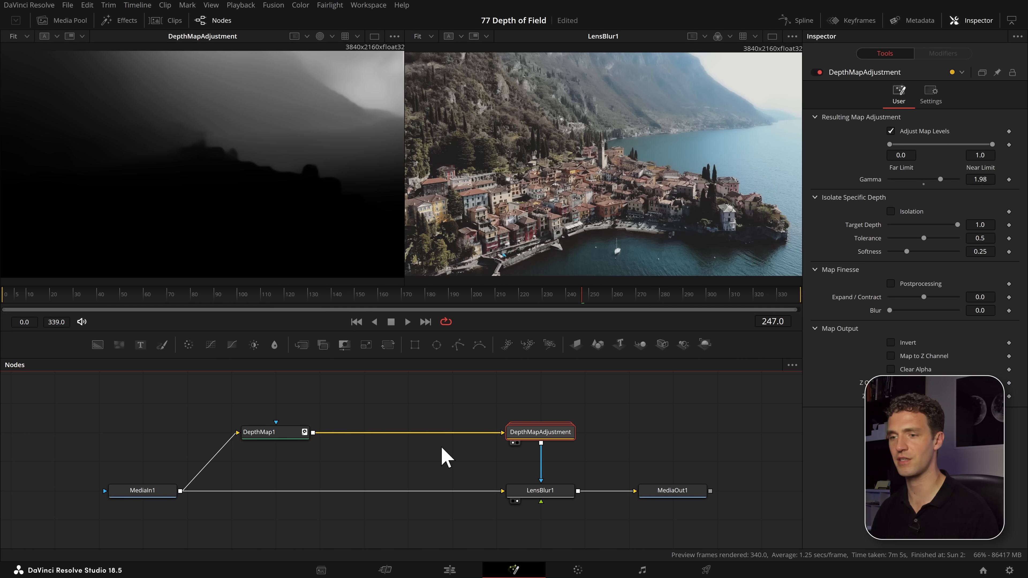
left_click(263, 435)
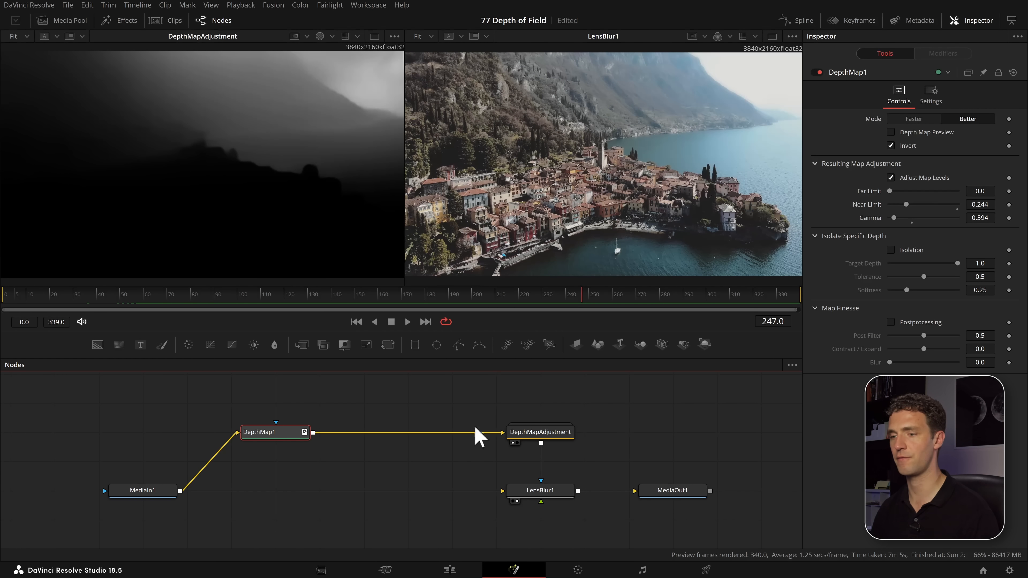
left_click(542, 437)
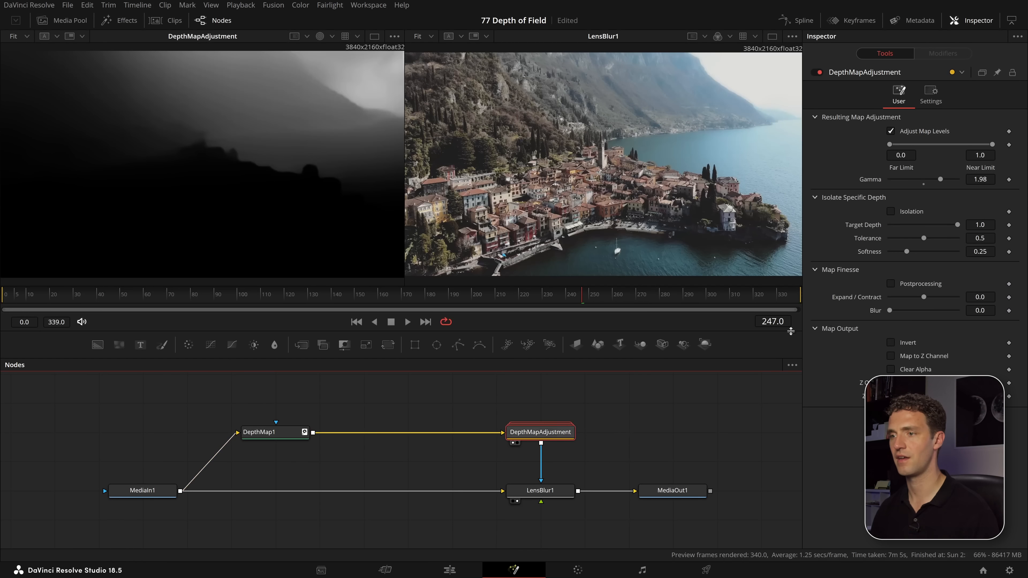
left_click(924, 185)
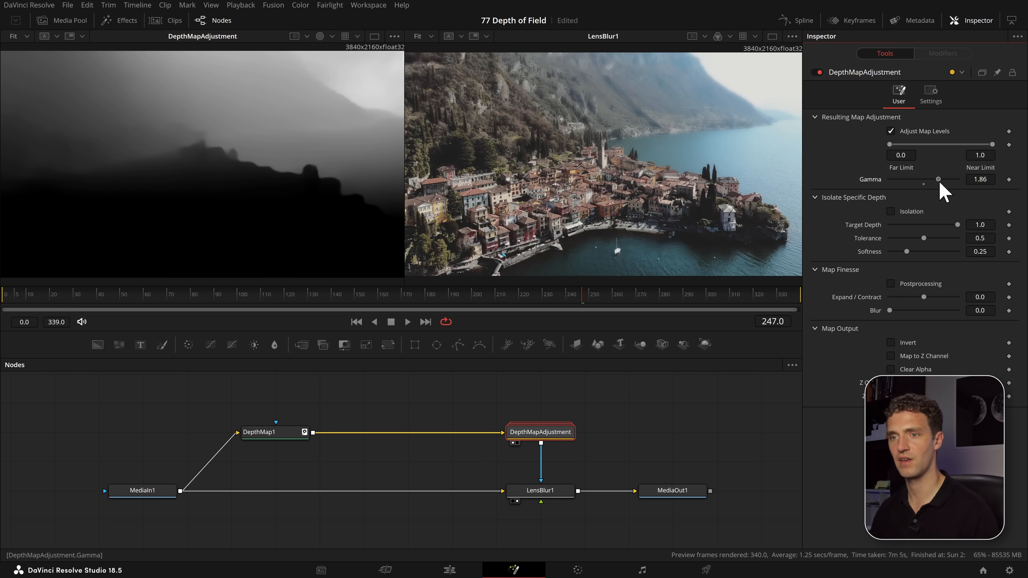
left_click_drag(940, 182, 936, 184)
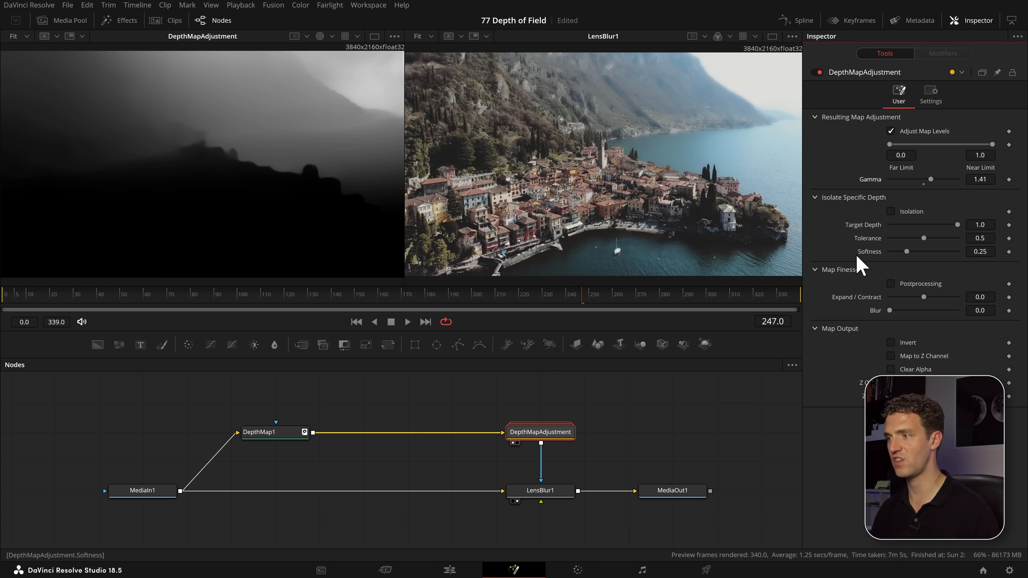
Isolate a depth on DepthMapAdjustment without Adjust Map Levels, using Target Depth about 0.181, Tolerance about 0.126 and Softness about 0.181.
left_click(916, 131)
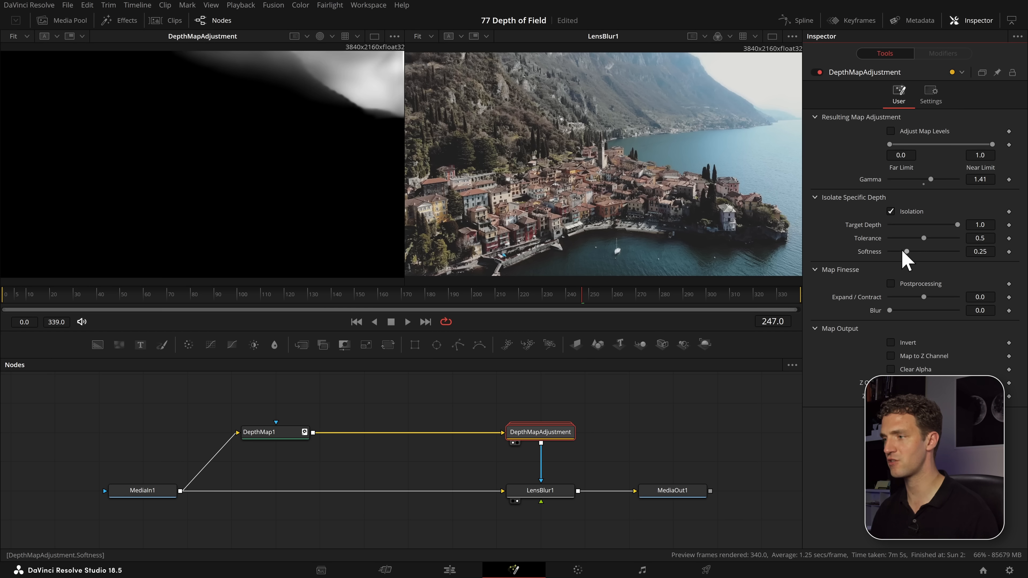
left_click_drag(907, 251, 778, 267)
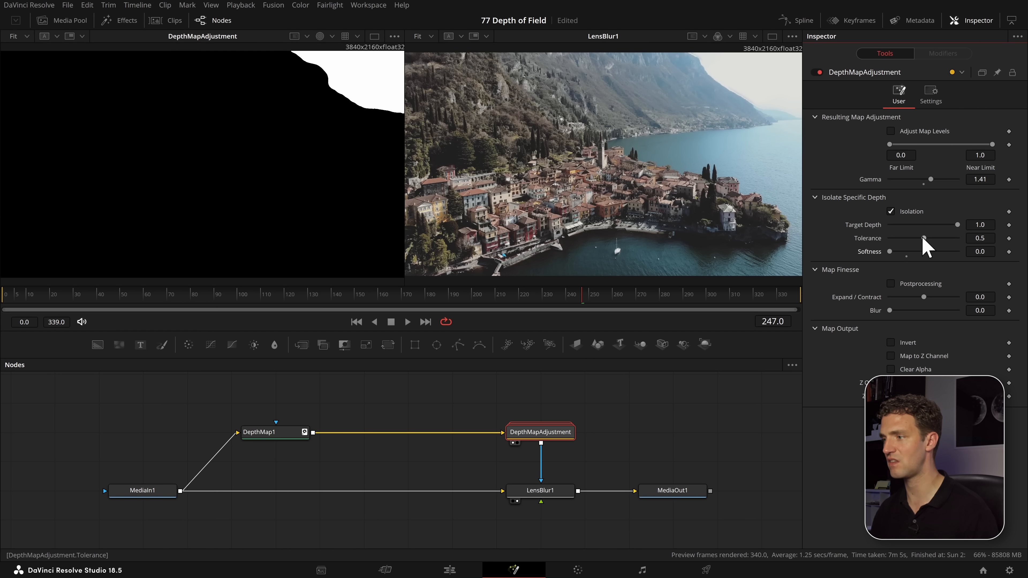
left_click_drag(924, 238, 894, 245)
left_click_drag(958, 225, 902, 233)
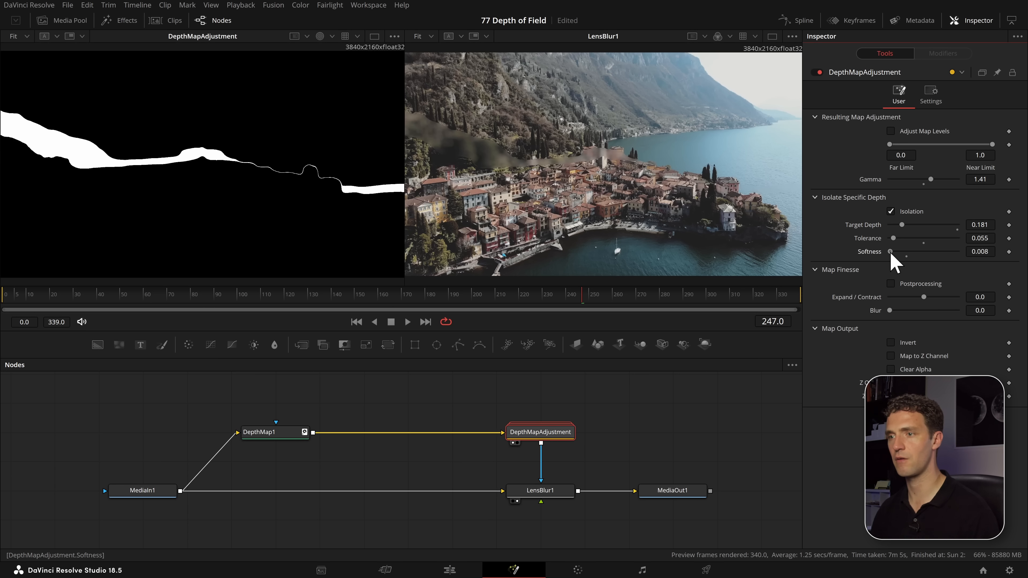
mouse_move(891, 252)
left_mouse_down()
mouse_move(902, 254)
mouse_move(898, 239)
left_mouse_up()
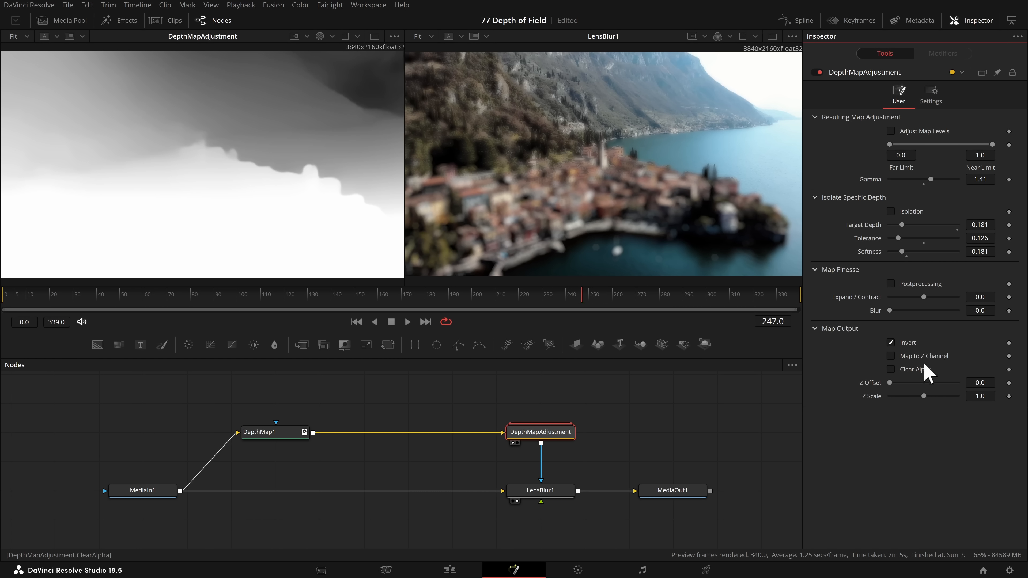
Turn off Invert on DepthMapAdjustment and enable Map to Z Channel and Clear Alpha.
left_click(921, 345)
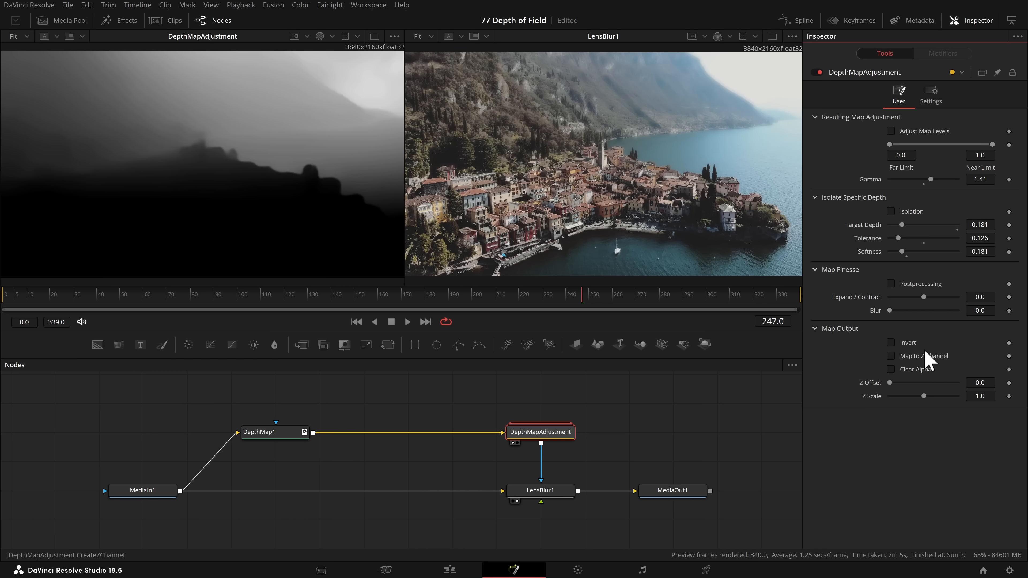
left_click(917, 356)
Move DepthMapAdjustment away from above LensBlur1 and disconnect it from LensBlur1's mask input.
left_click_drag(541, 434, 453, 435)
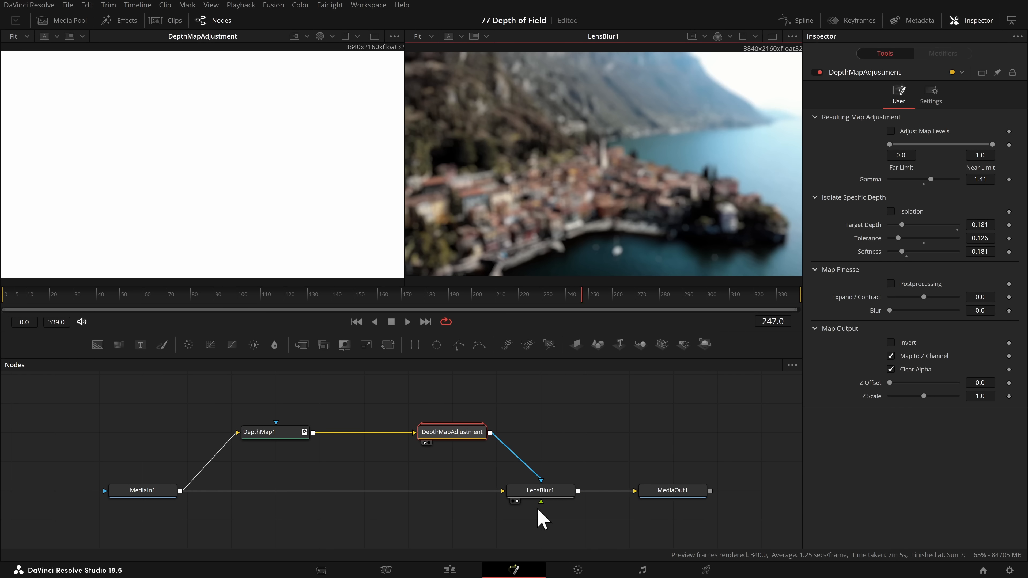
left_click(544, 489)
left_click_drag(539, 478, 543, 463)
Show DepthMapAdjustment in the second viewer, inspect its alpha and Z channels, and check the viewer's Normalized Color Range option.
left_click(465, 436)
key("2")
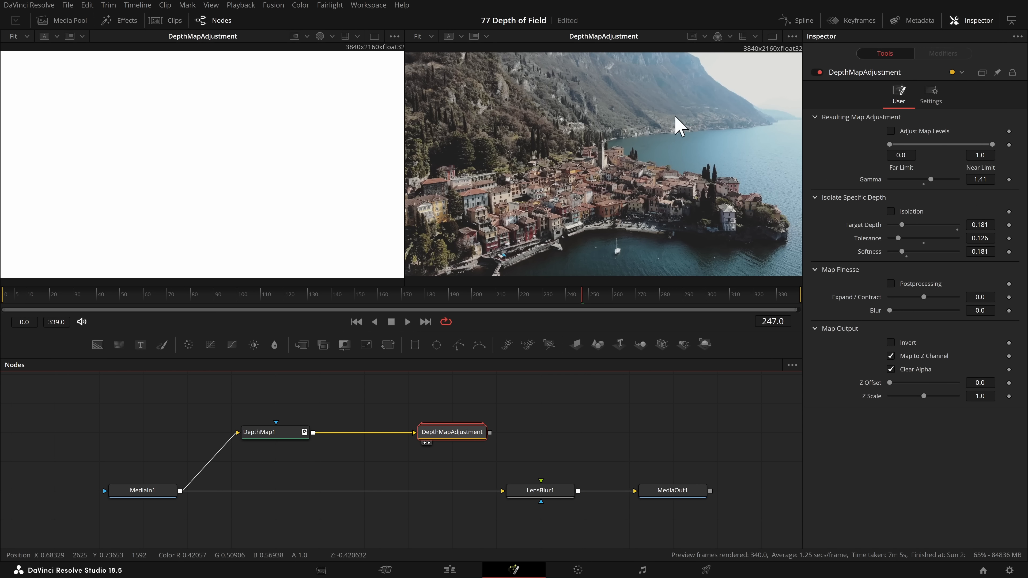
left_click(722, 102)
key("a")
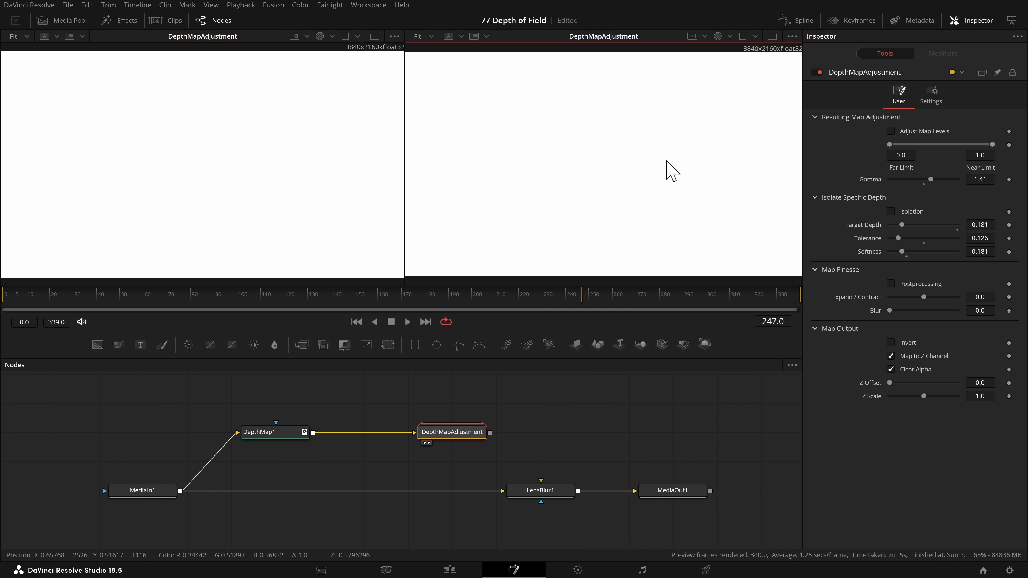
key("z")
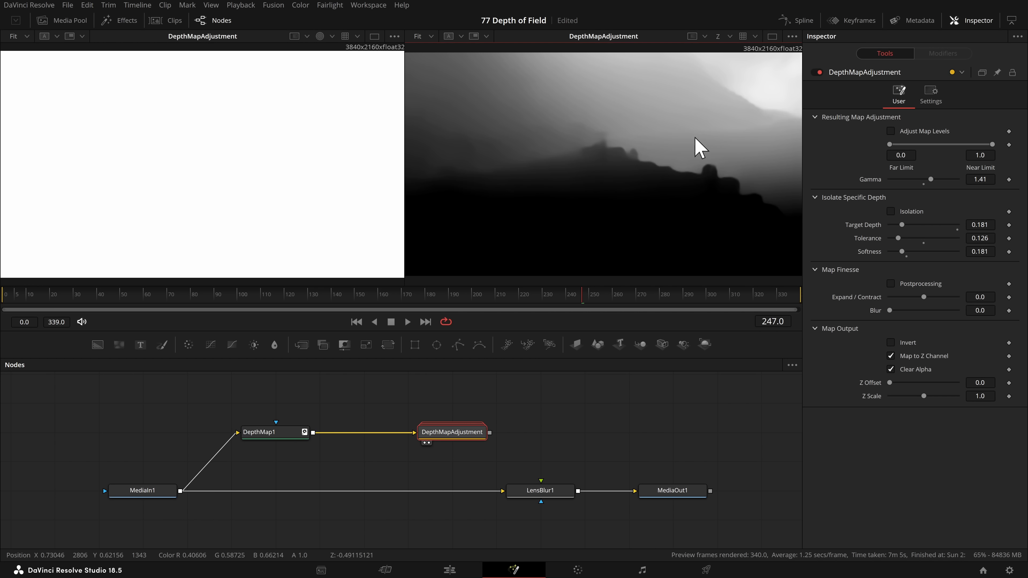
left_click(793, 36)
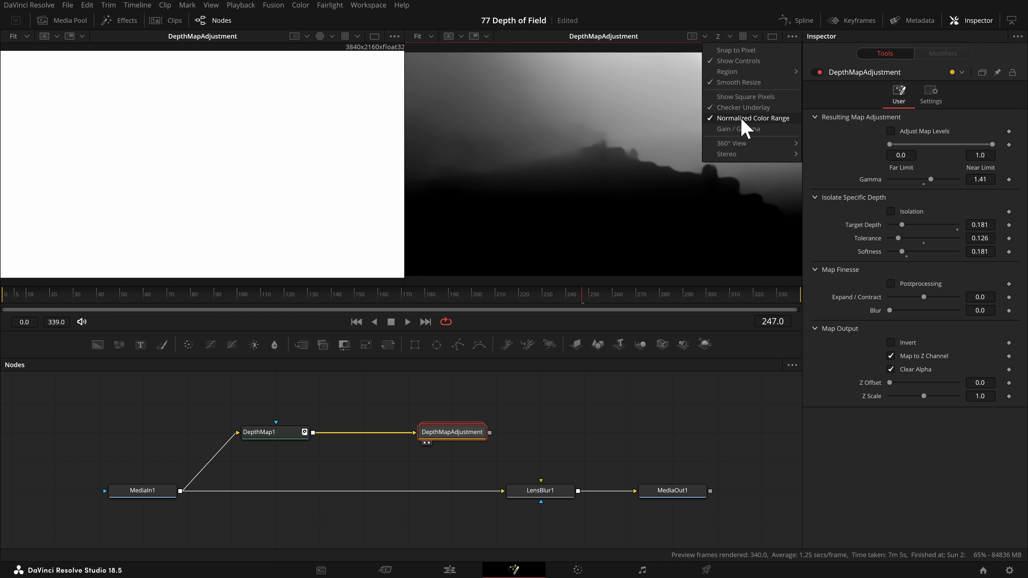
left_click(722, 118)
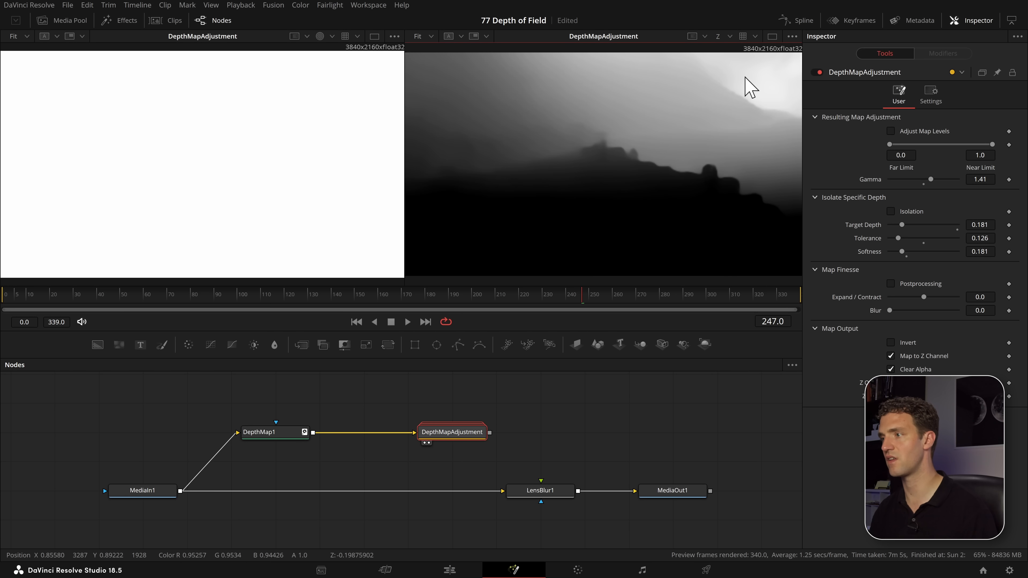
Enable Invert on DepthMapAdjustment and return the second viewer to the color channels.
left_click(260, 433)
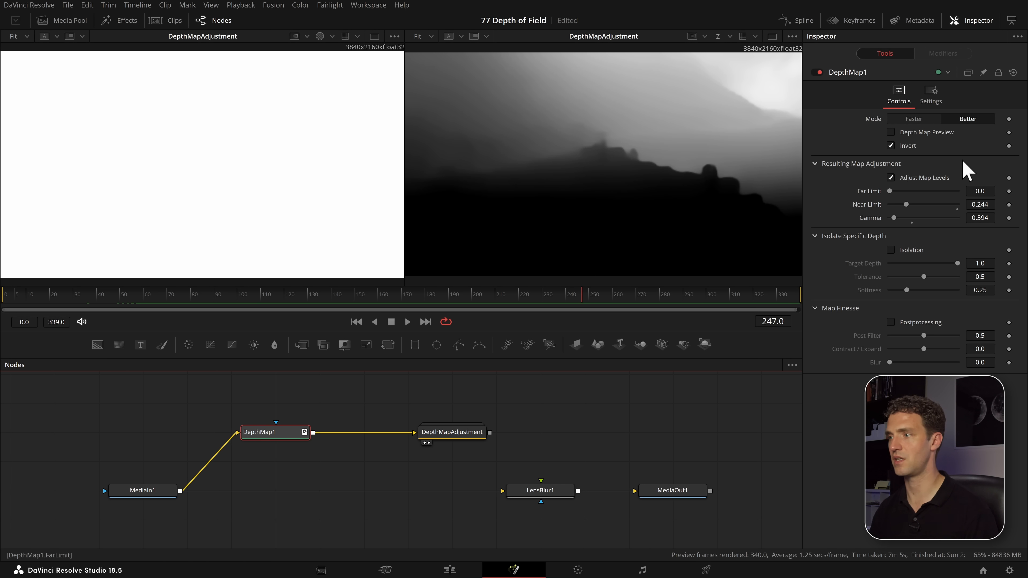
left_click(470, 433)
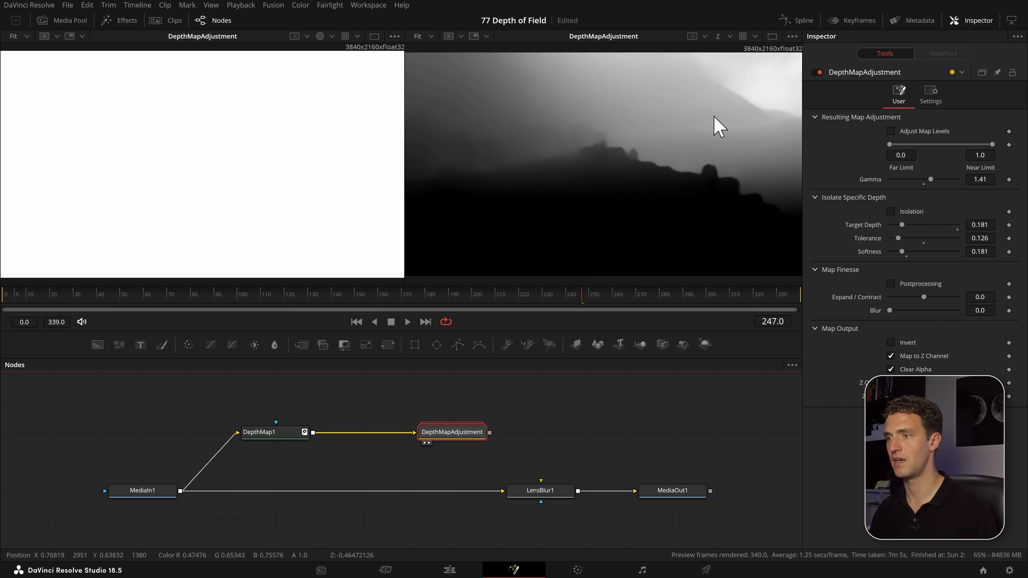
left_click(890, 343)
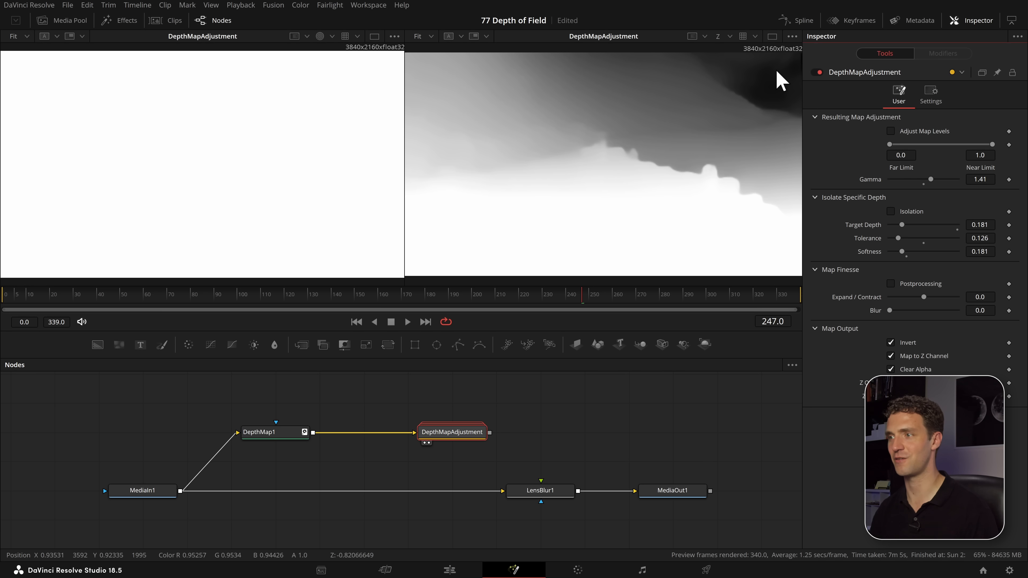
left_click(471, 459)
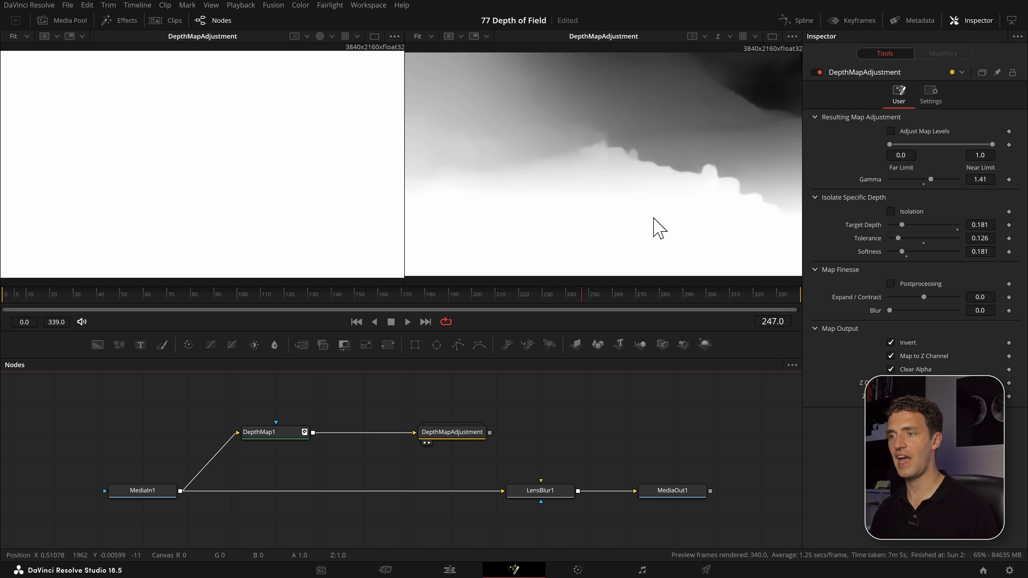
key("c")
Add a Fog node after DepthMapAdjustment and space the two nodes apart in the node graph.
mouse_move(448, 439)
left_mouse_down()
mouse_move(316, 439)
mouse_move(428, 439)
left_mouse_up()
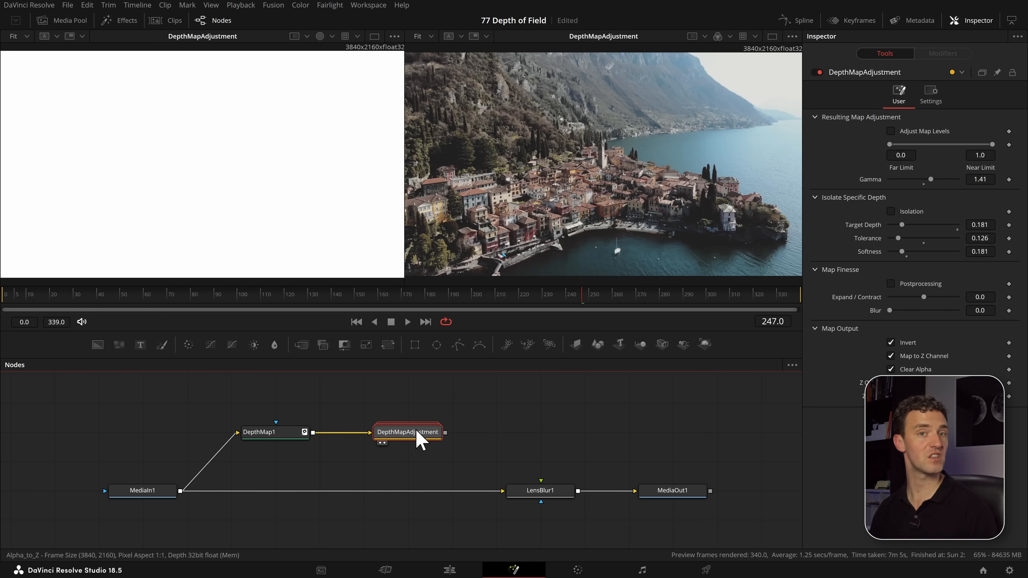
key("shift+space")
type("fog")
key("Return")
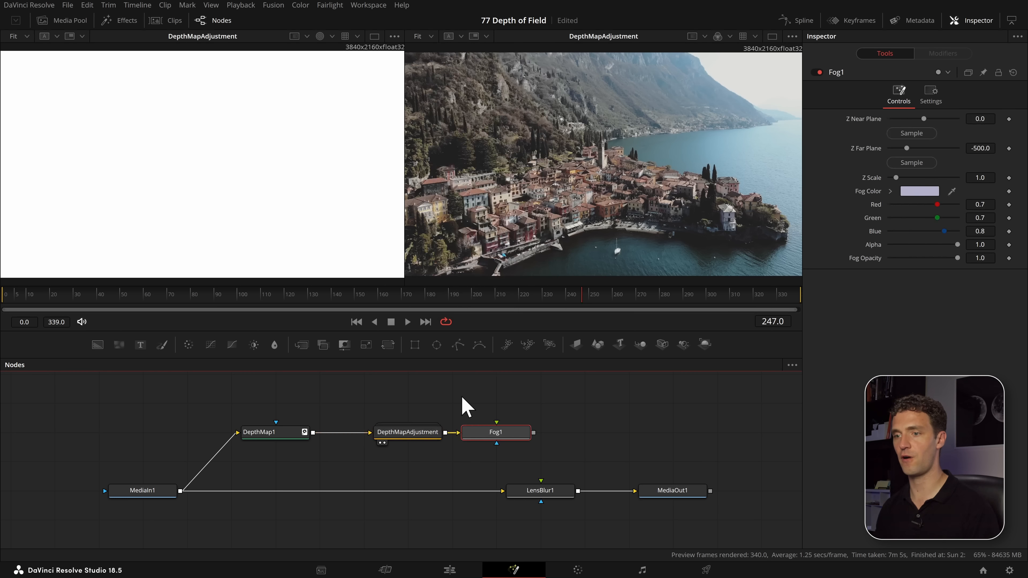
left_click_drag(509, 439, 597, 441)
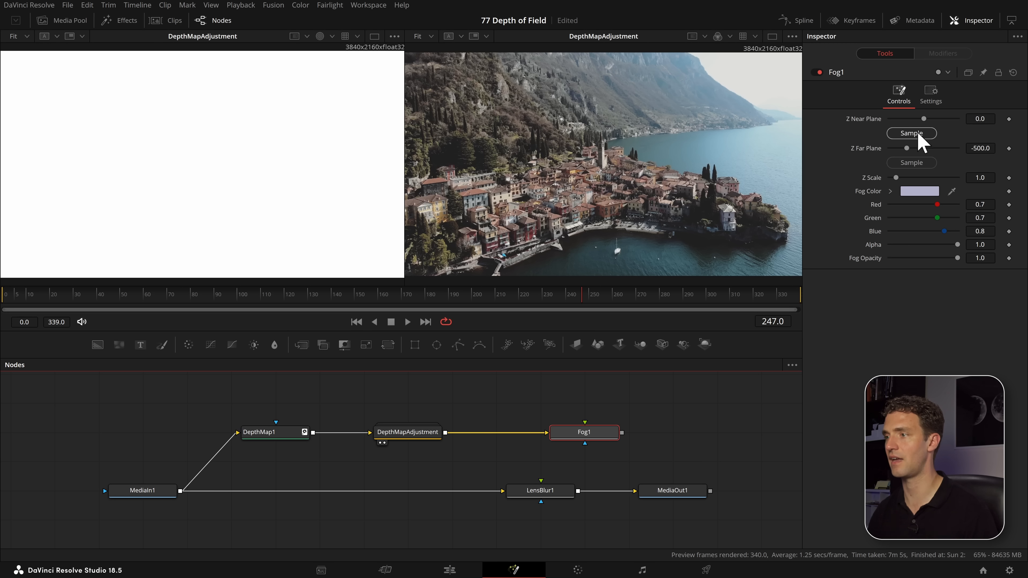
Sample Fog1's Z Near Plane from the foreground water and its Z Far Plane from the sky, and show Fog1 in the second viewer.
left_click_drag(918, 134, 642, 260)
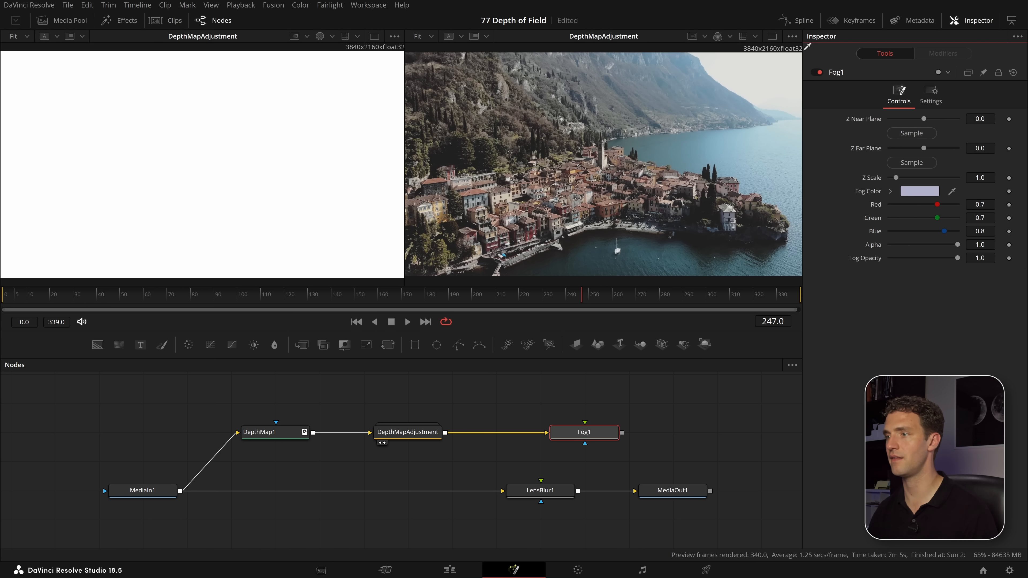
left_click_drag(807, 46, 768, 81)
left_click(601, 433)
key("2")
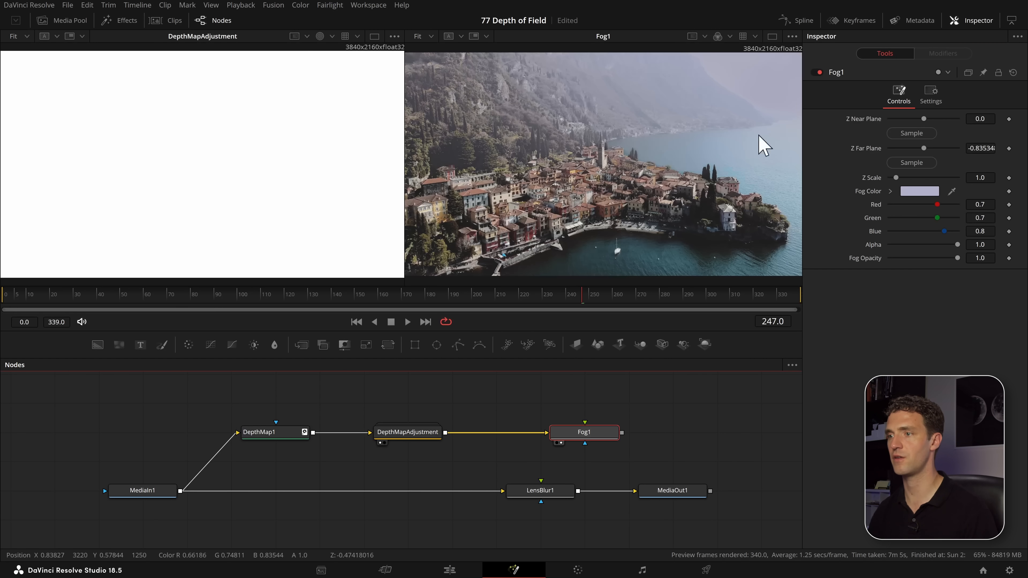
mouse_move(958, 258)
left_mouse_down()
mouse_move(883, 263)
mouse_move(958, 259)
left_mouse_up()
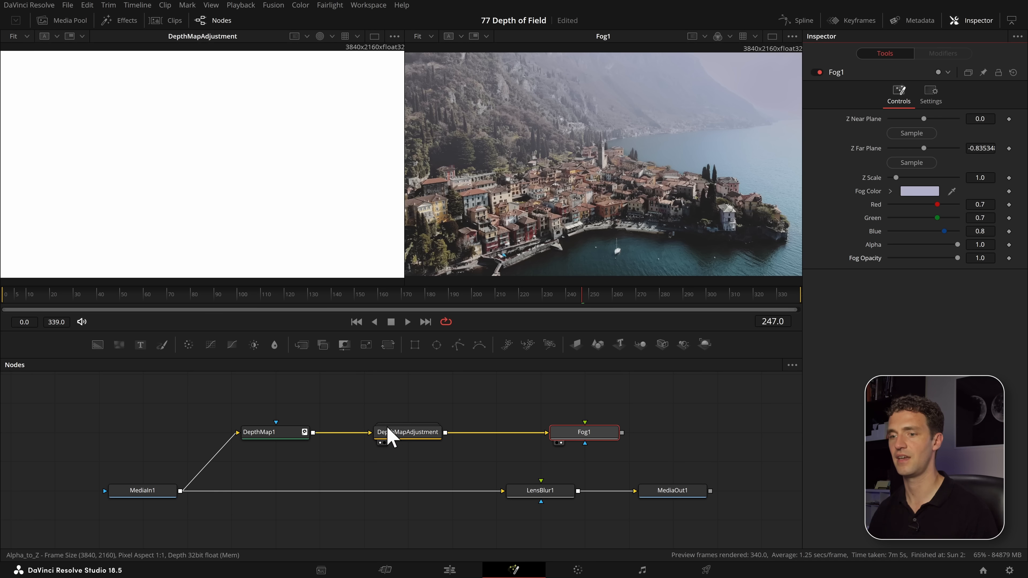
Enable Adjust Map Levels on DepthMapAdjustment with Gamma 1.0, and select the Fog1 node.
left_click(390, 433)
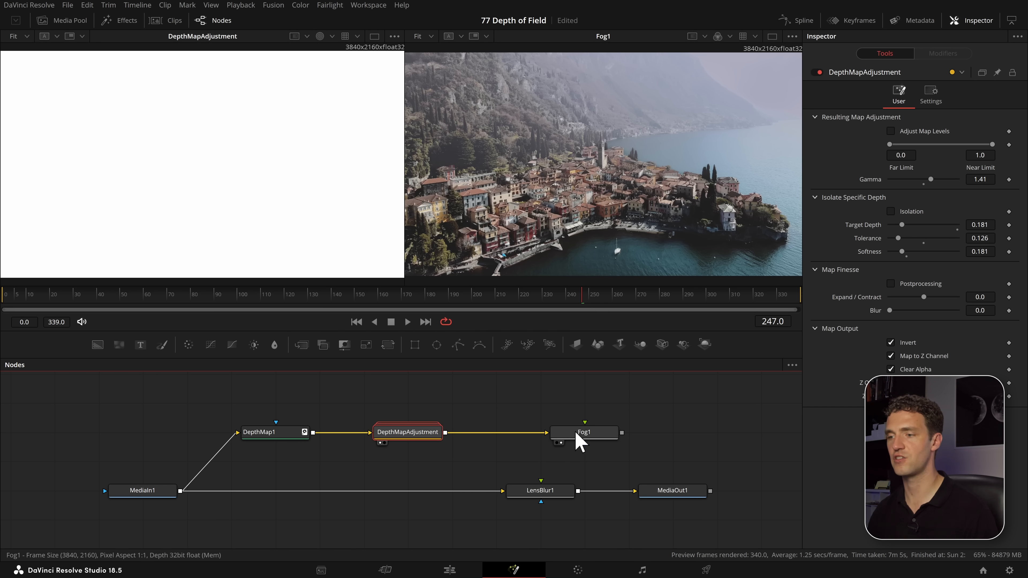
left_click_drag(924, 183, 905, 181)
left_click(891, 131)
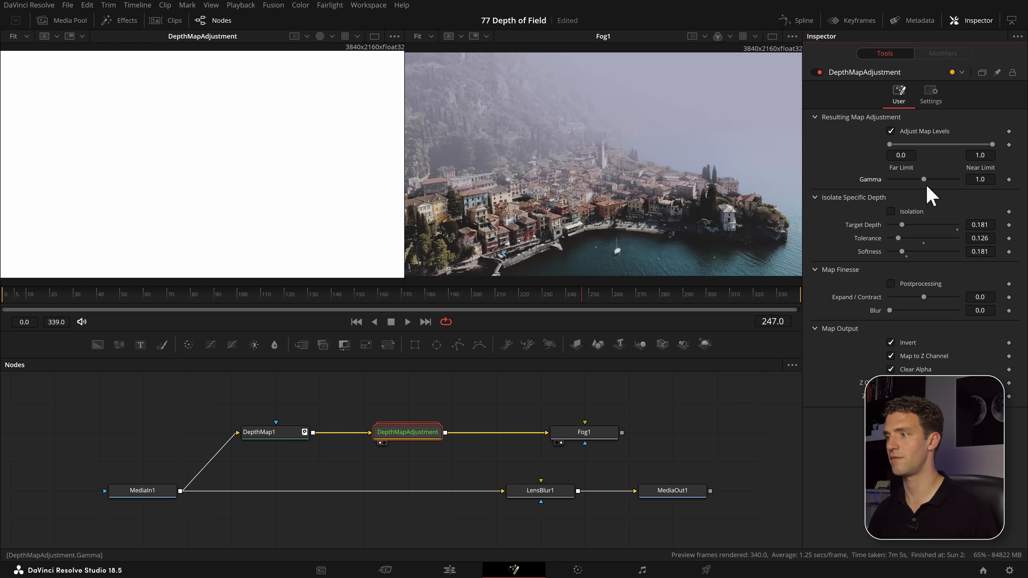
left_click(593, 437)
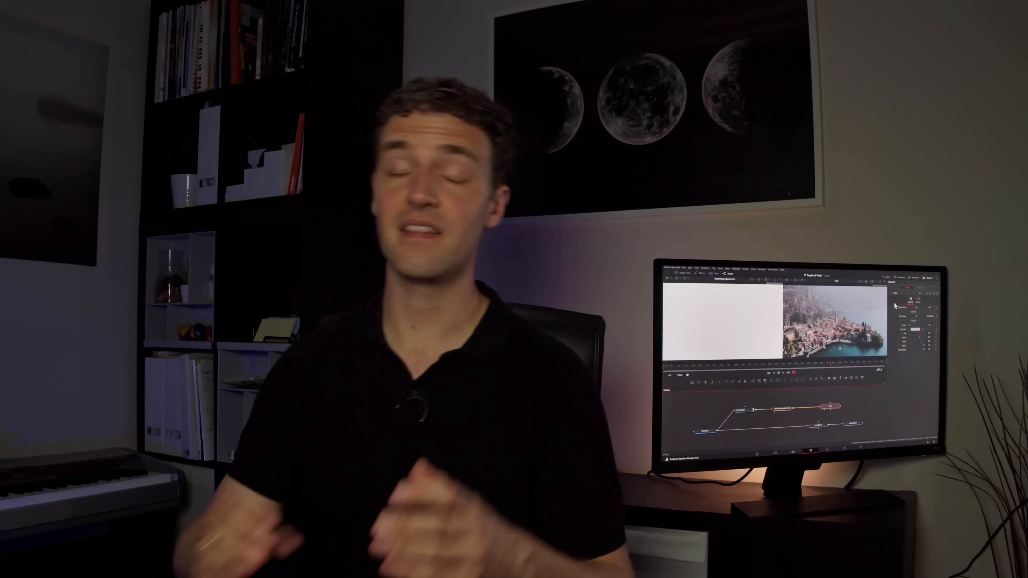
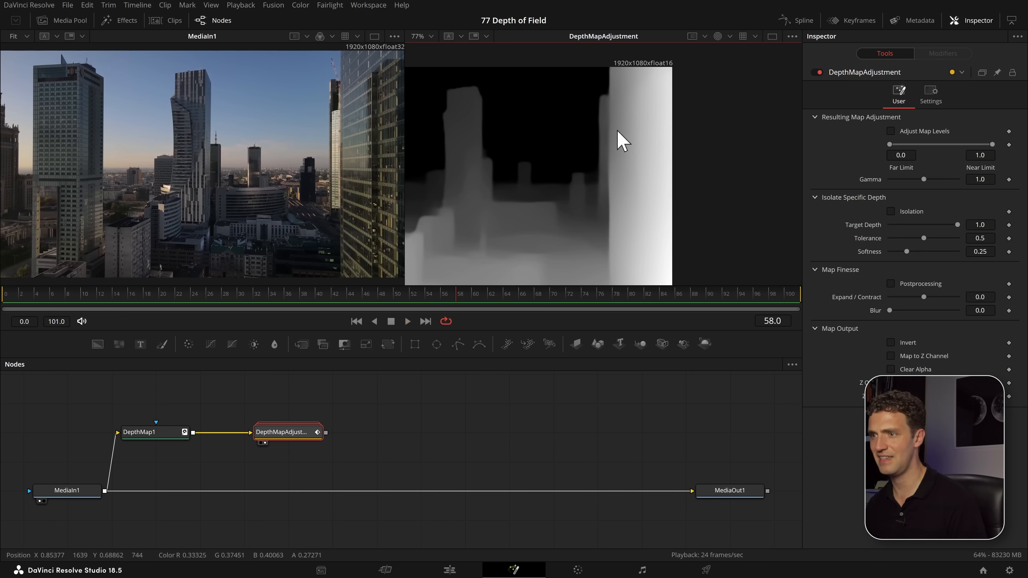
Scrub the city clip to frame 69 and back to frame 0, comparing the depth map with the source footage.
left_click_drag(452, 300, 542, 295)
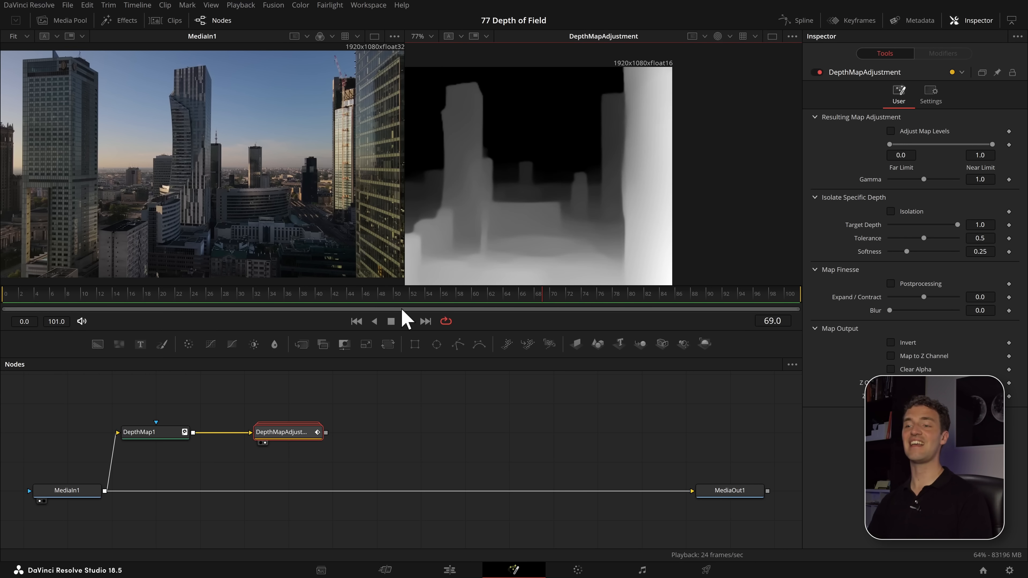
left_click_drag(274, 301, 0, 299)
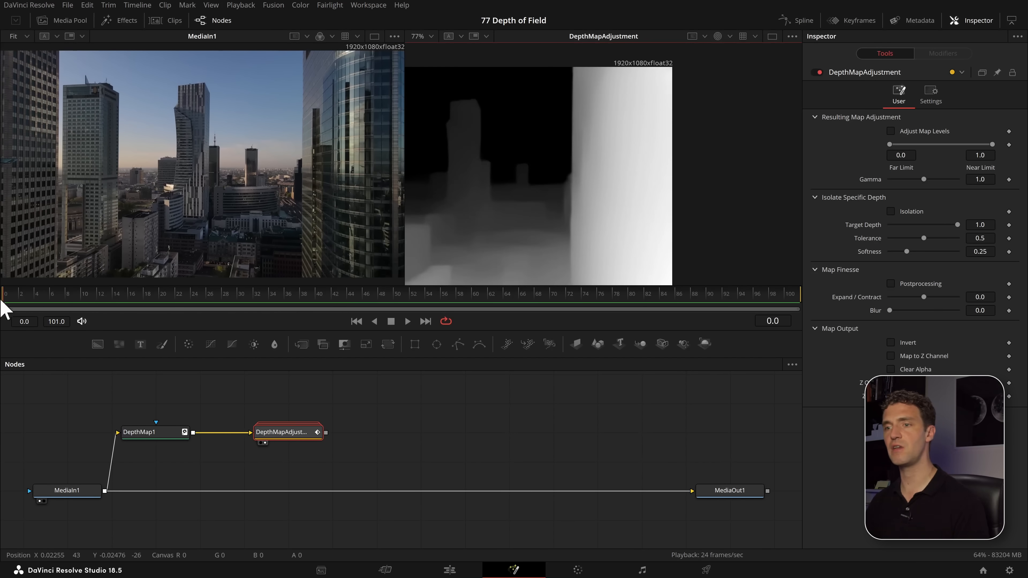
left_click_drag(615, 149, 796, 119)
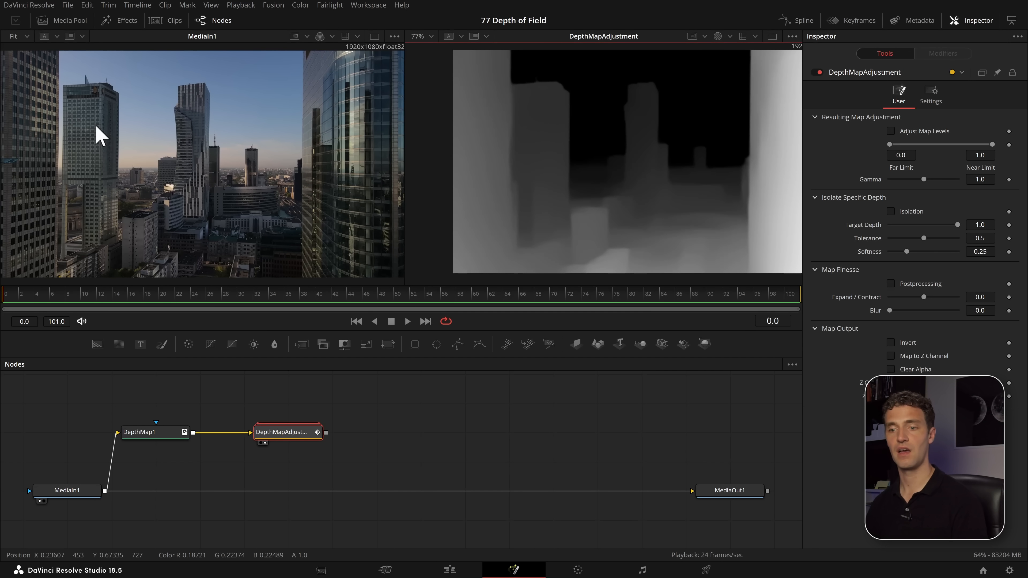
scroll(100, 137, "down", 2)
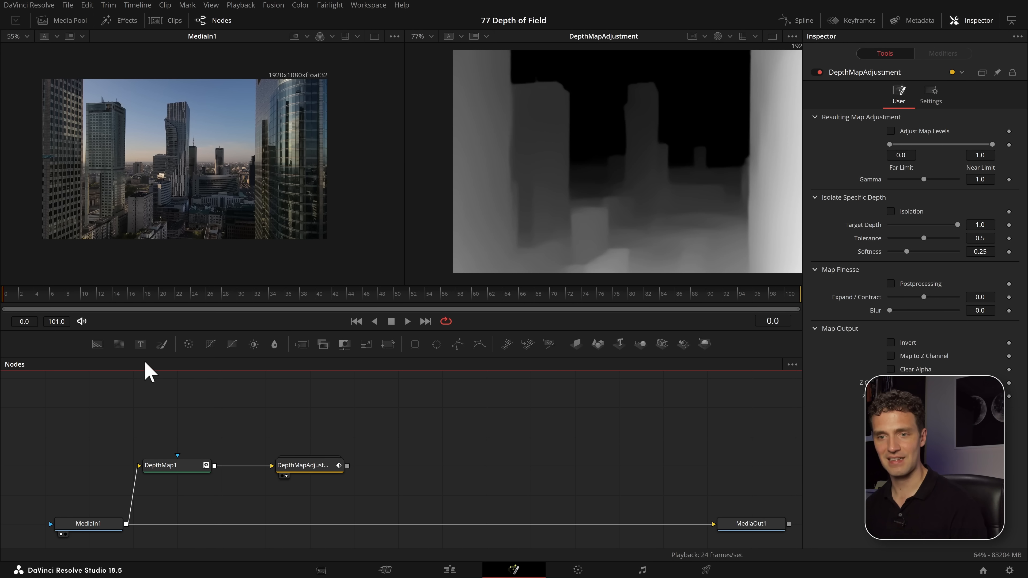
Add a Polygon mask node above DepthMap1 and trace a closed shape around the building at the frame's left edge at frame 0.
left_click_drag(458, 344, 265, 407)
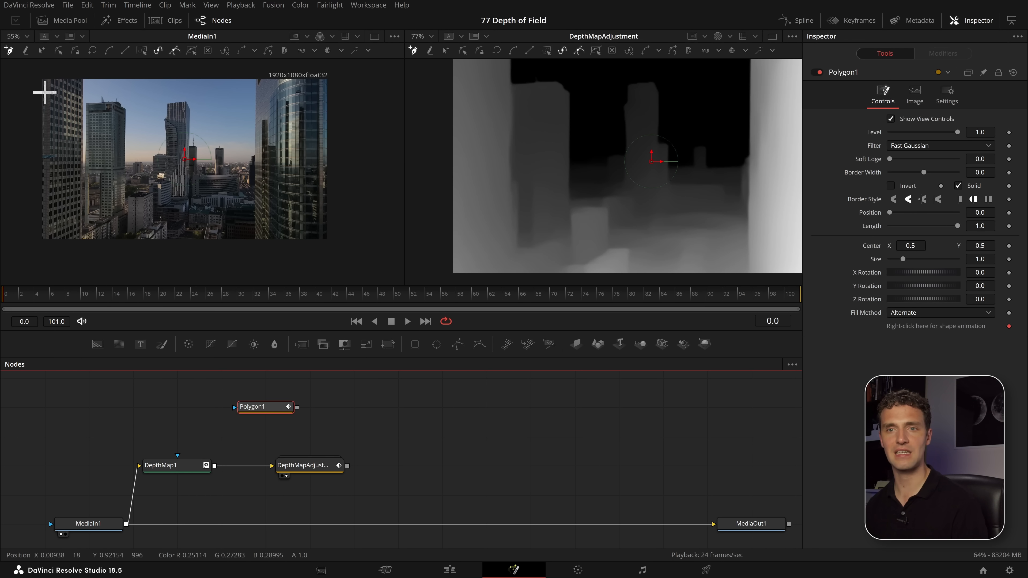
scroll(61, 239, "up", 3)
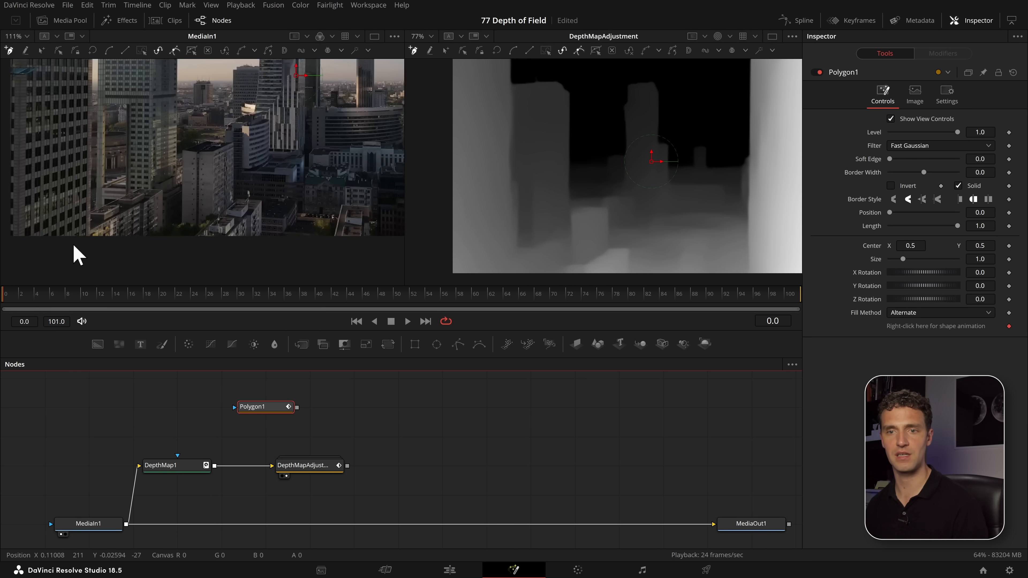
scroll(128, 267, "up", 3)
left_click_drag(129, 266, 135, 174)
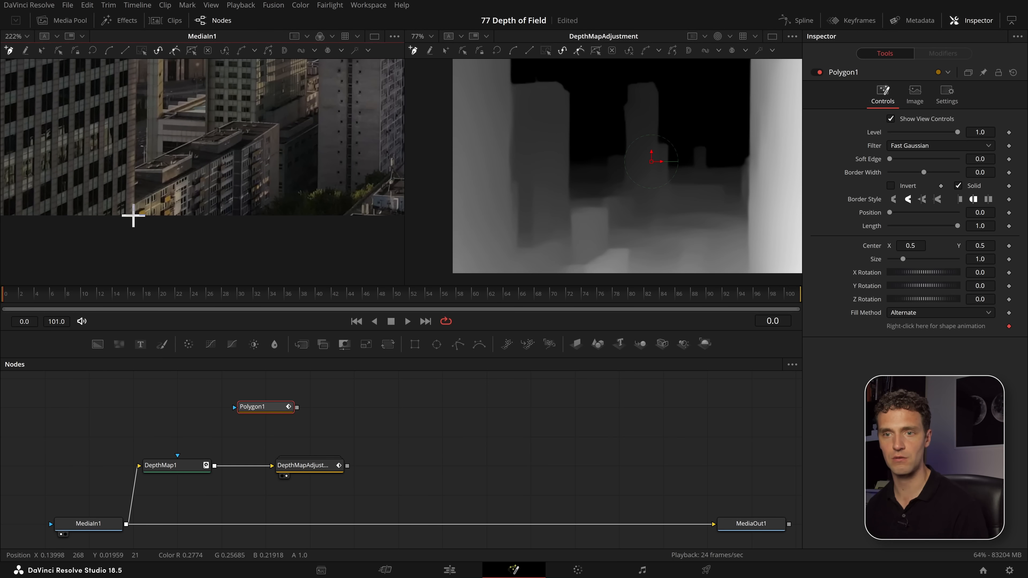
left_click(134, 225)
left_click_drag(176, 113, 166, 356)
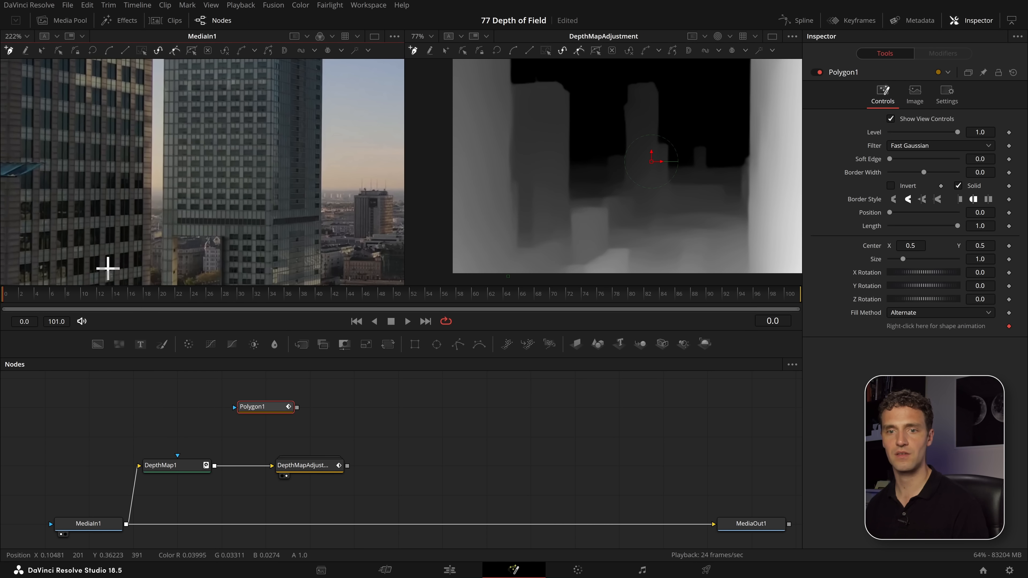
left_click_drag(159, 184, 174, 318)
left_click_drag(172, 105, 174, 271)
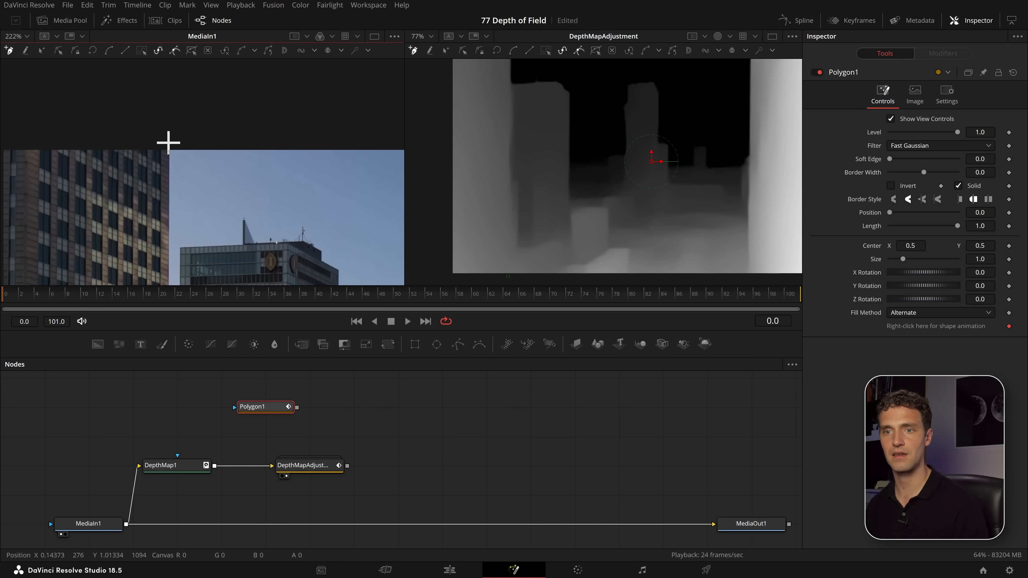
left_click_drag(184, 133, 242, 116)
left_click(16, 86)
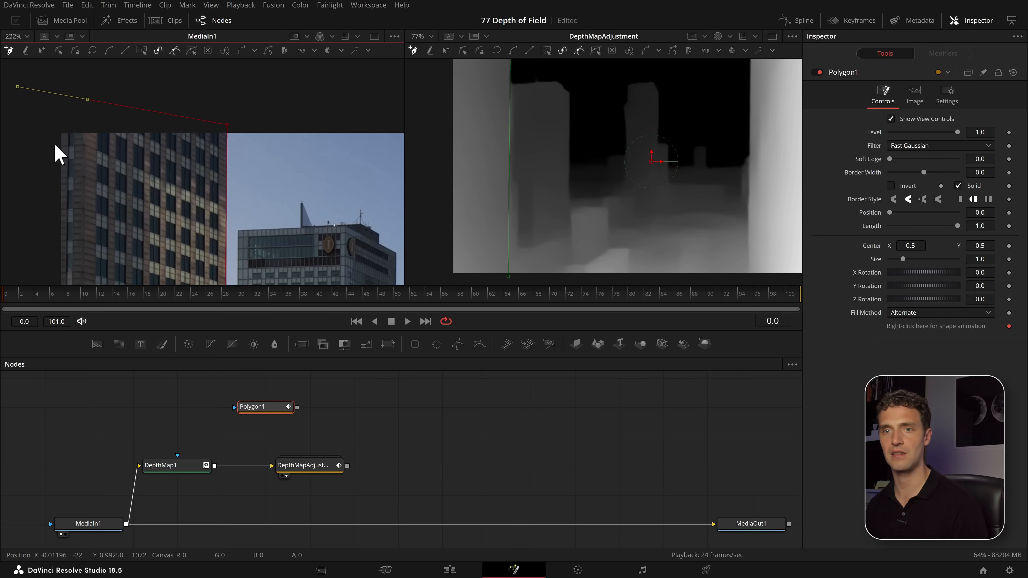
scroll(55, 145, "down", 3)
left_click_drag(51, 244, 55, 192)
left_click(47, 263)
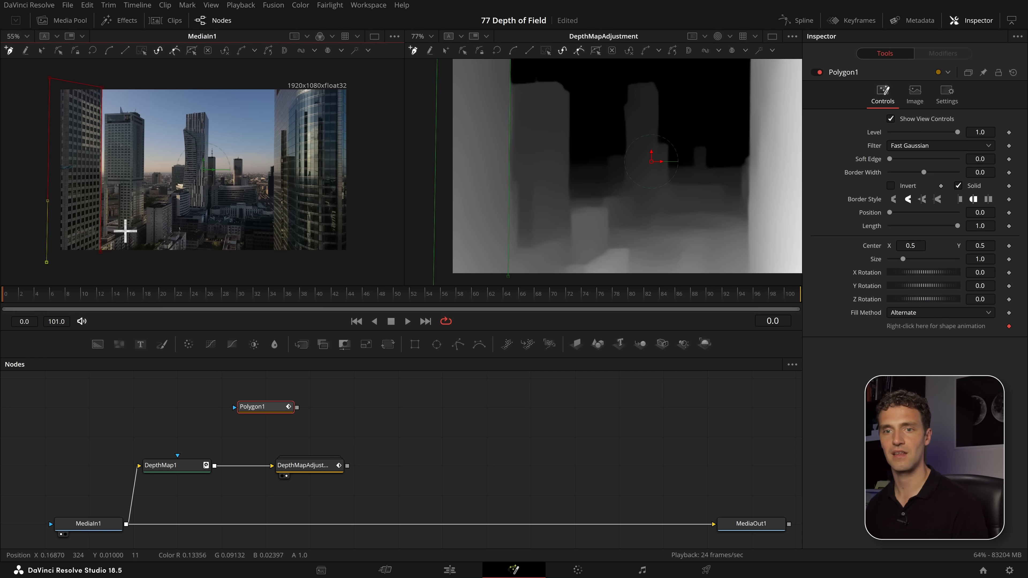
left_click(92, 51)
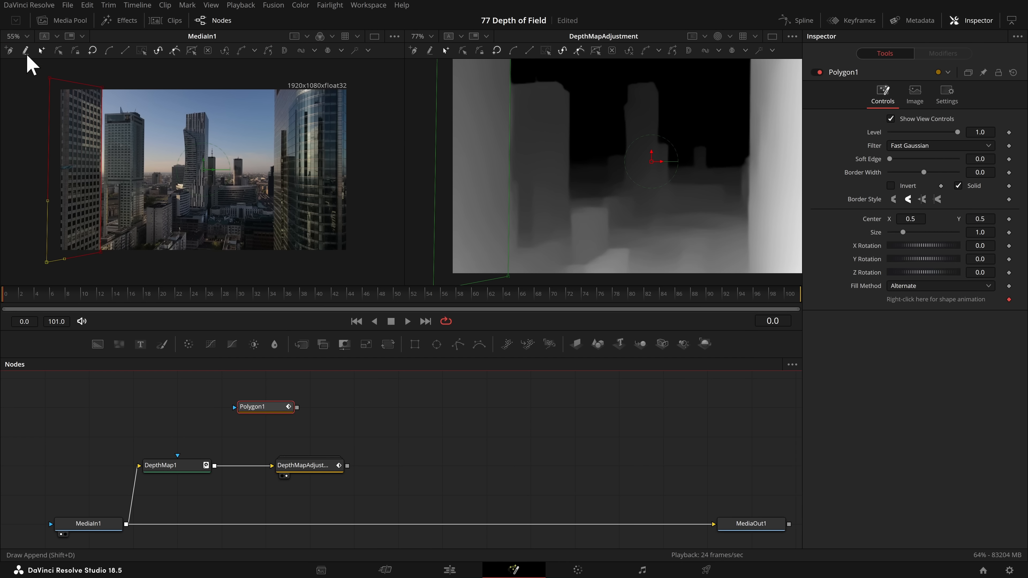
Play the clip and animate the polygon to follow the left building out of frame, adjusting the shape at frames 50 and 53.
left_click_drag(25, 65, 152, 281)
scroll(134, 234, "up", 2)
left_click_drag(136, 235, 294, 303)
left_click(407, 321)
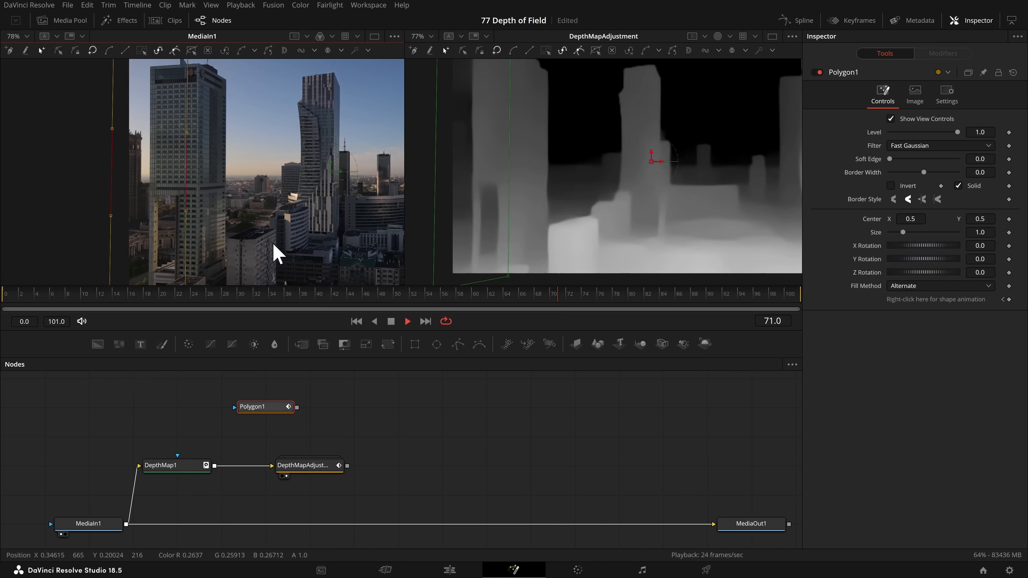
left_click_drag(274, 301, 399, 314)
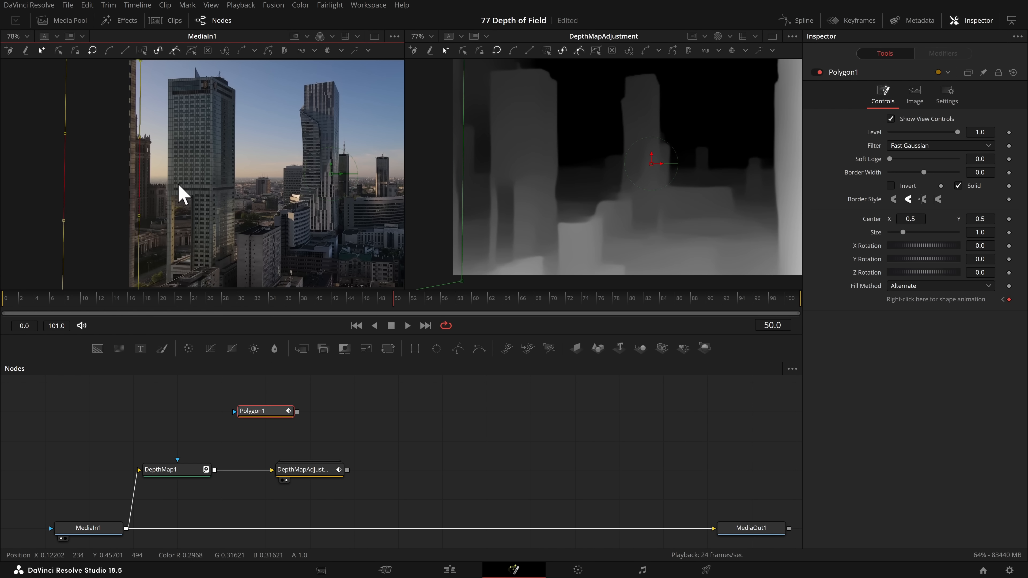
left_click(406, 300)
left_click(419, 301)
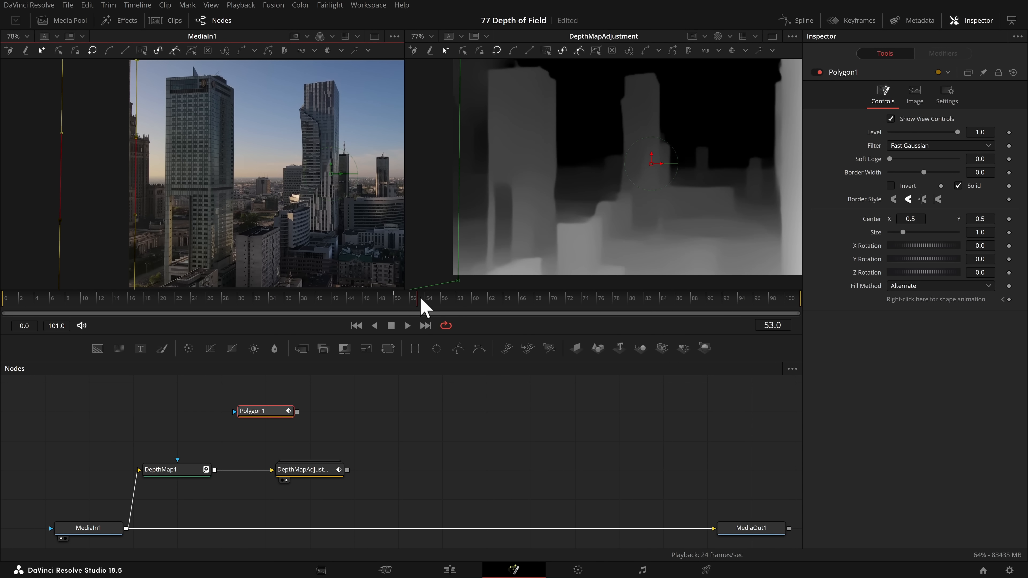
Refine the polygon's alignment with the left building's edge at frames 24, 38 and 9, and return to frame 0.
left_click_drag(402, 304, 101, 300)
left_click(196, 302)
key("Right")
key("Right")
key("Right")
key("Right")
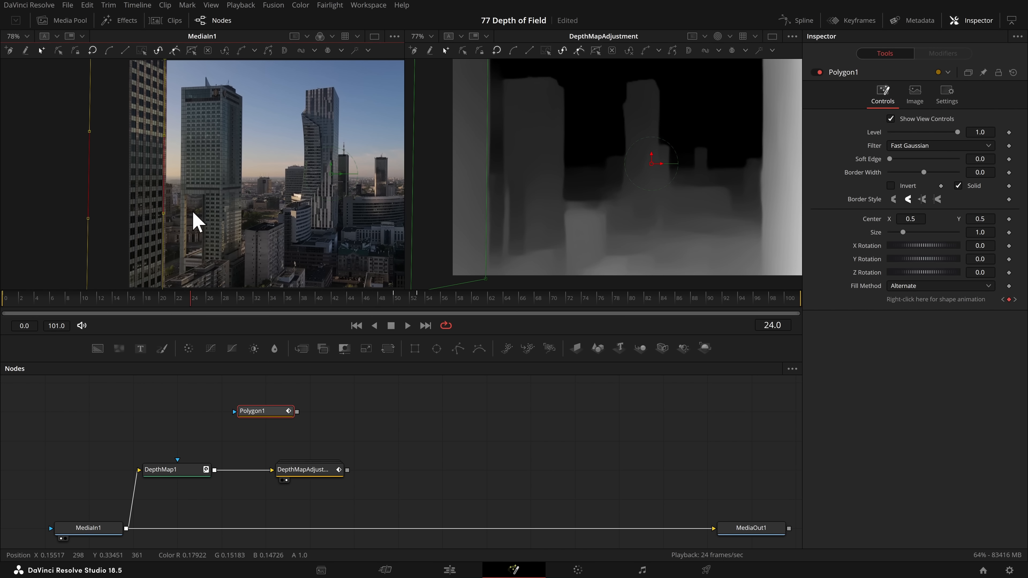
key("Down")
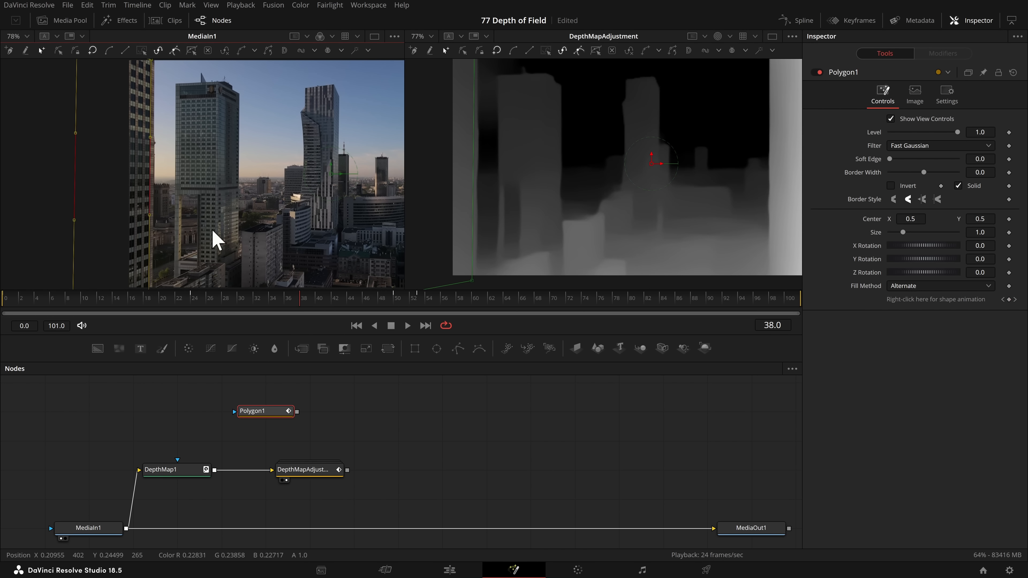
left_click(76, 302)
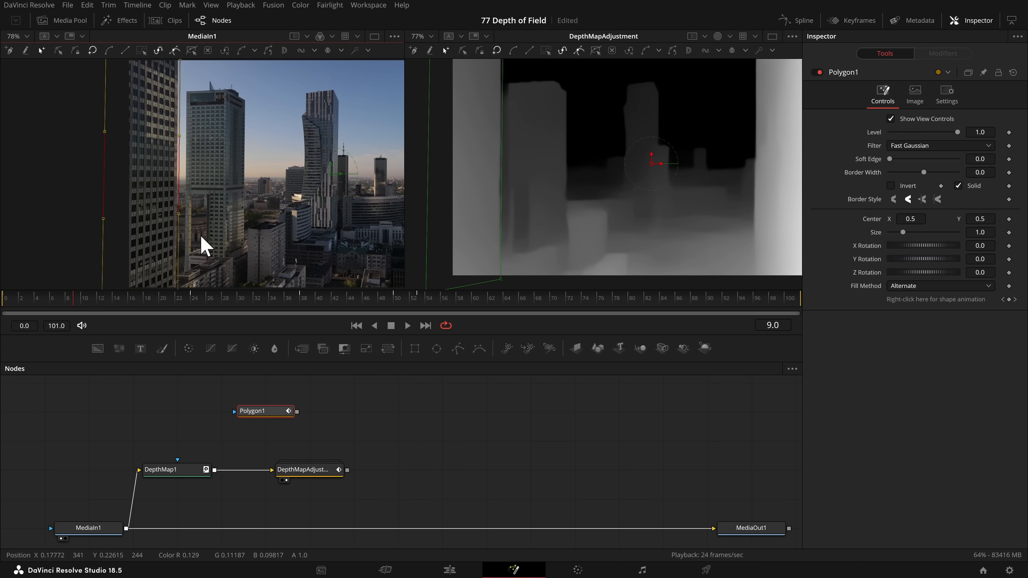
left_click(2, 309)
mouse_move(3, 309)
left_mouse_down()
mouse_move(349, 305)
mouse_move(408, 314)
mouse_move(27, 309)
left_mouse_up()
Add a Background node above DepthMapAdjustment, set its Type to Gradient, and shorten the gradient to End X 0.142.
left_click_drag(114, 352, 344, 443)
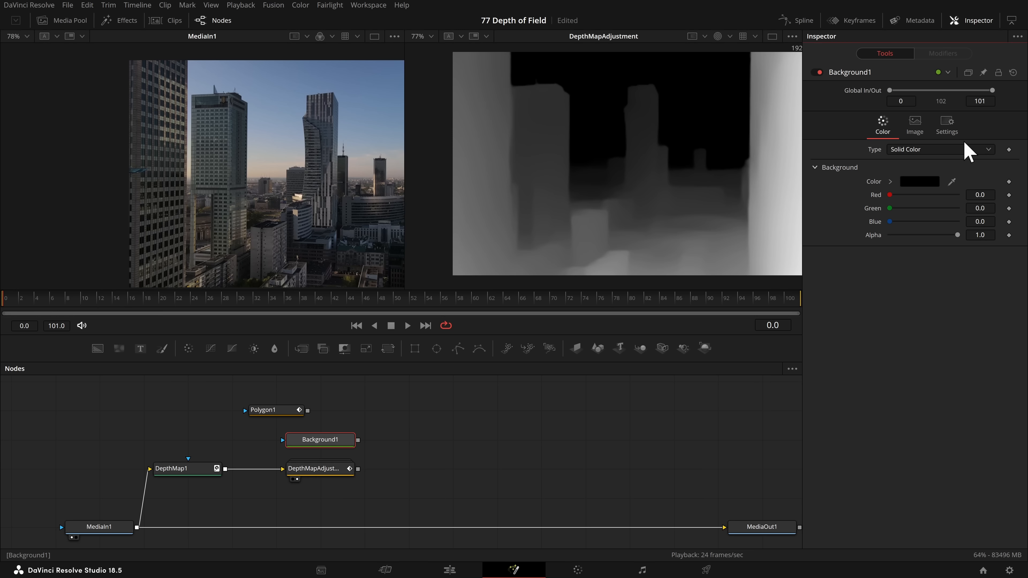
left_click(972, 150)
left_click(975, 220)
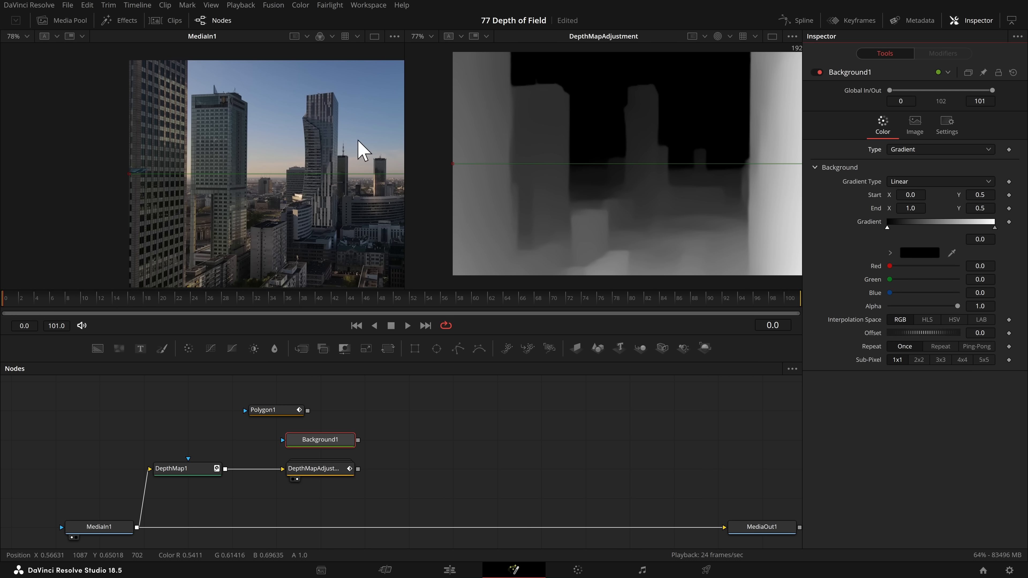
left_click_drag(364, 141, 240, 152)
scroll(246, 156, "down", 6)
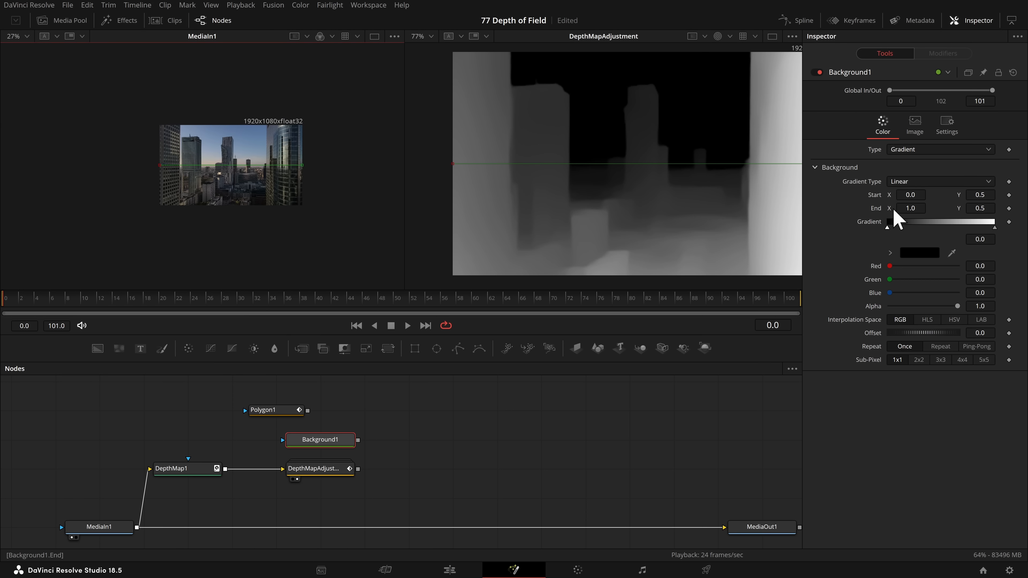
left_click_drag(915, 209, 863, 208)
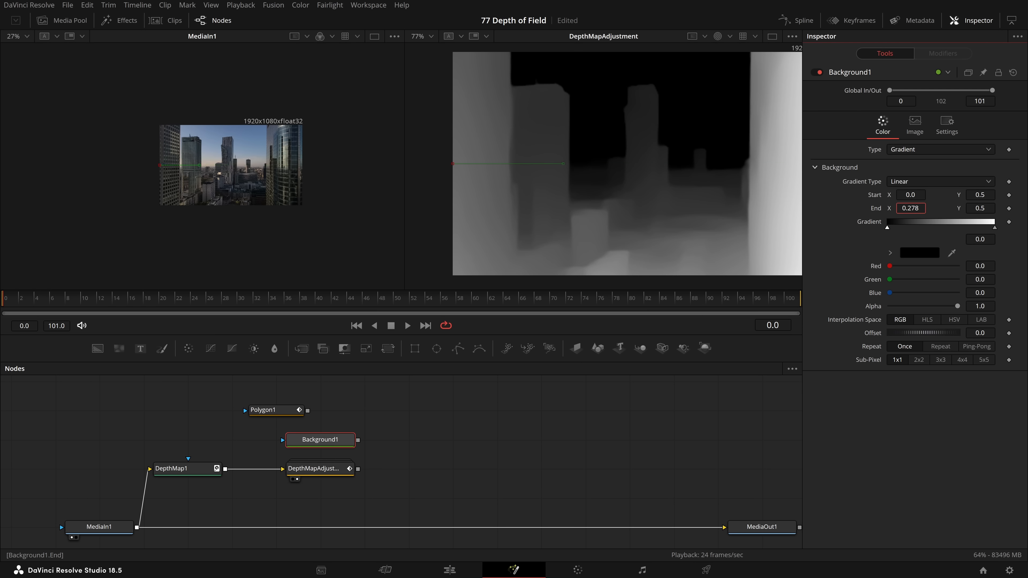
scroll(421, 151, "up", 5)
scroll(167, 167, "up", 8)
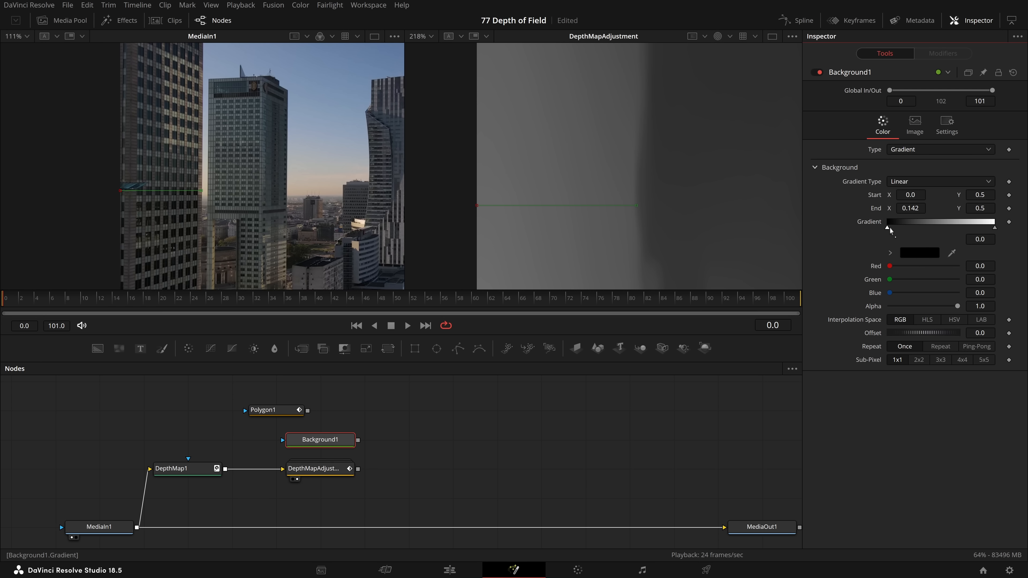
Sample Background1's gradient end and start colours from the left building in the depth map, and check the second viewer's colour and alpha displays.
scroll(574, 121, "down", 5)
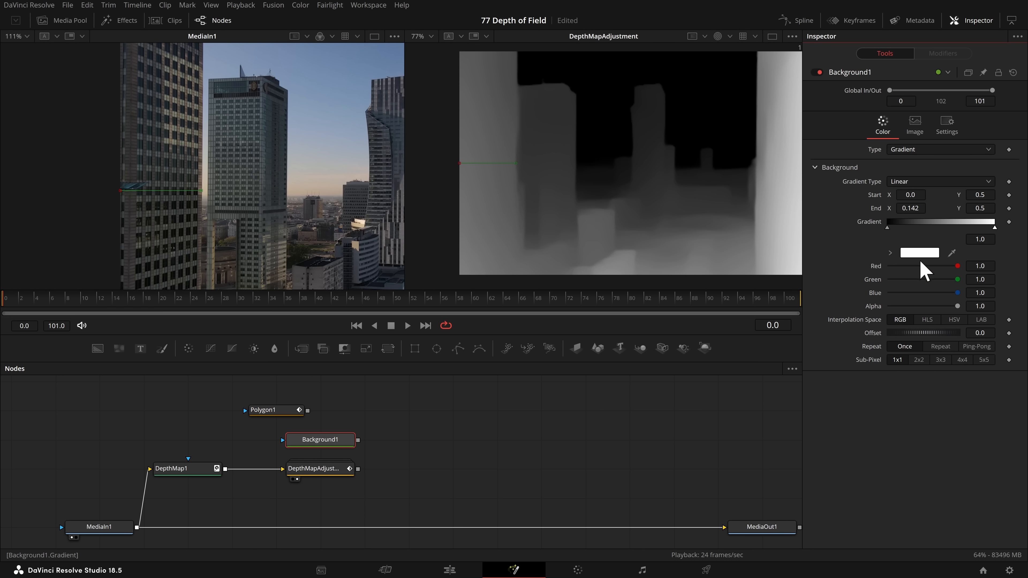
left_click_drag(953, 256, 512, 95)
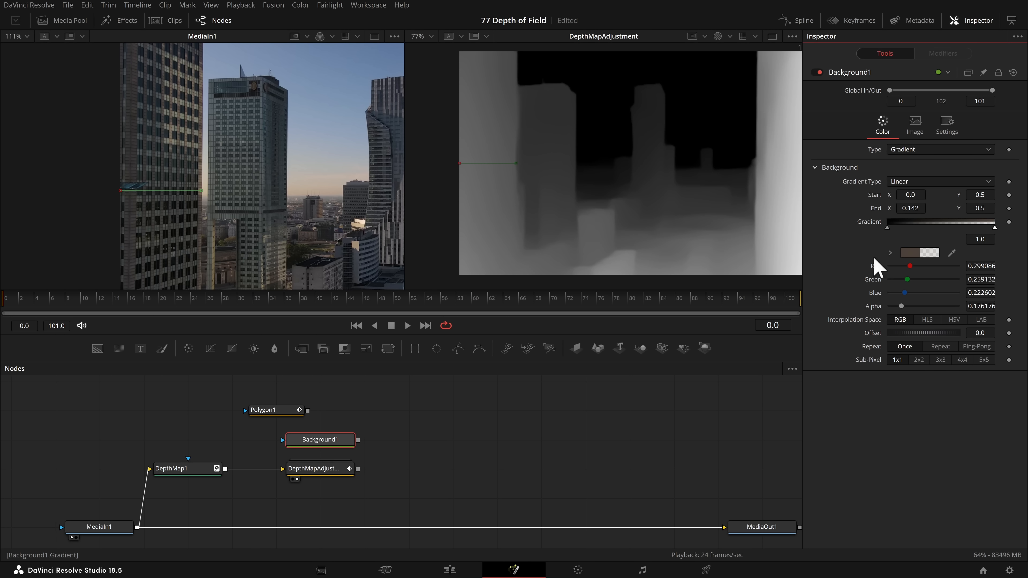
left_click(887, 229)
scroll(601, 152, "down", 2)
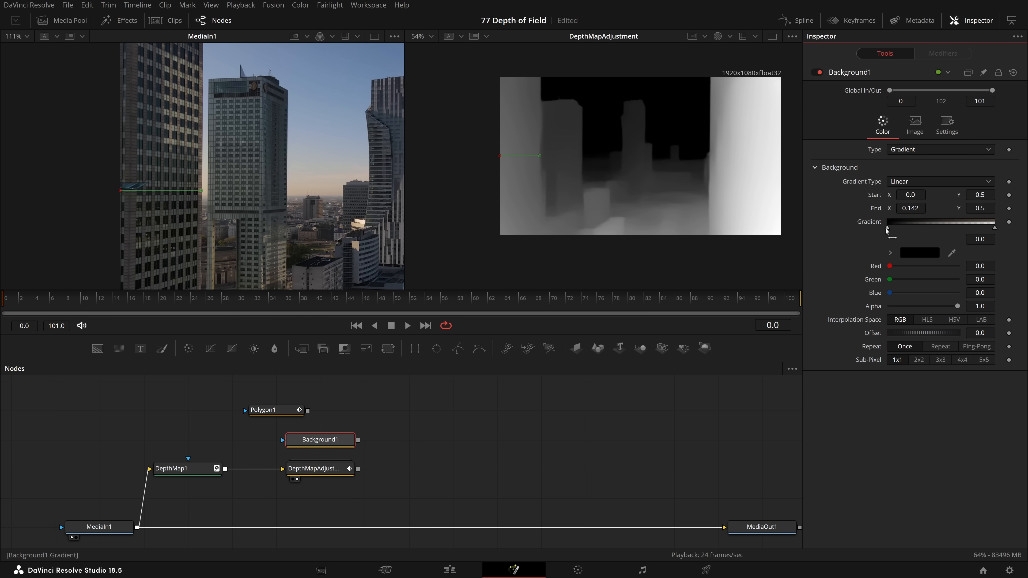
left_click_drag(952, 252, 754, 123)
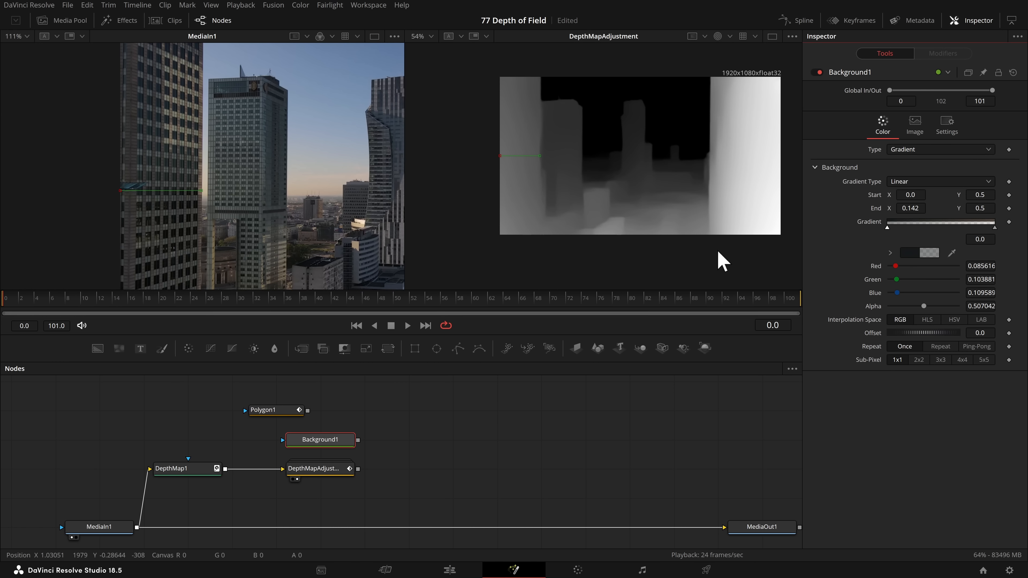
left_click(718, 36)
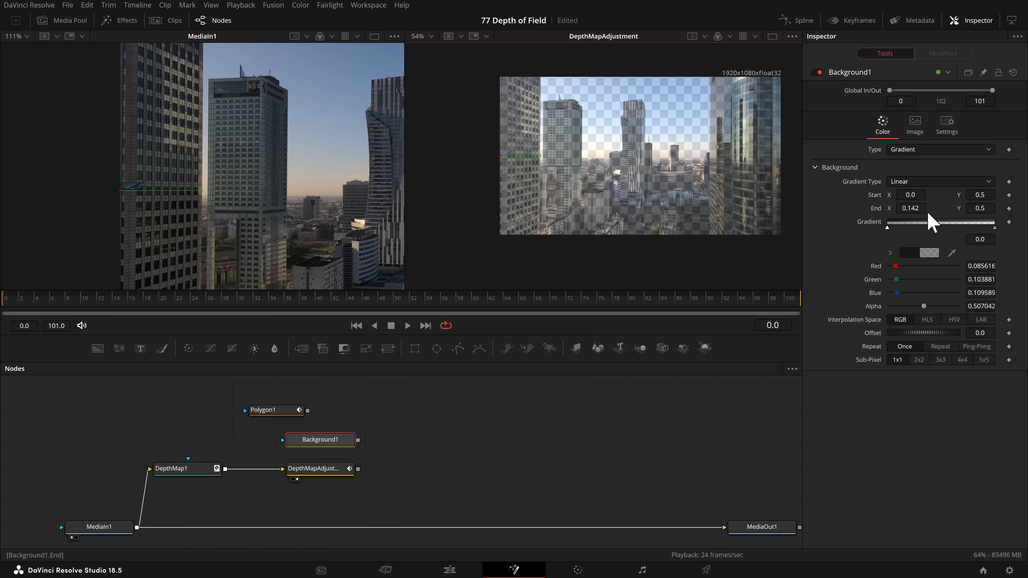
key("a")
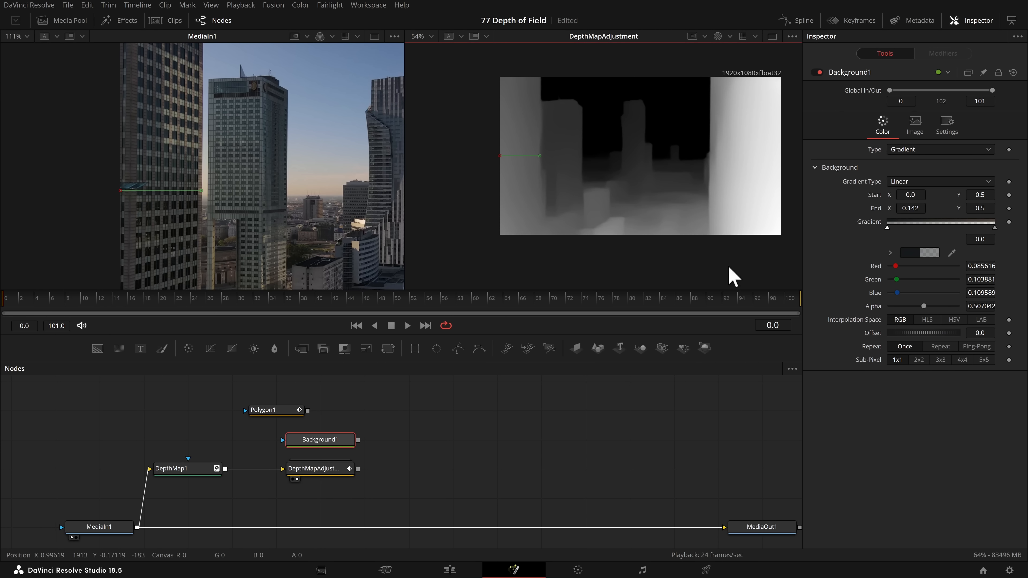
Show Background1 in the first viewer and connect Polygon1 as its effect mask.
left_click(336, 443)
key("1")
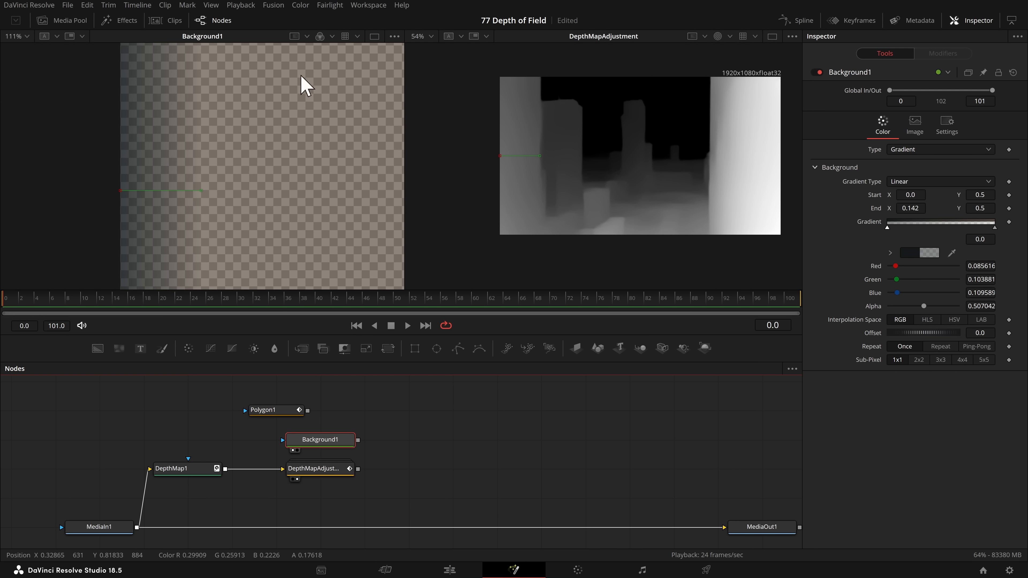
scroll(303, 80, "down", 5)
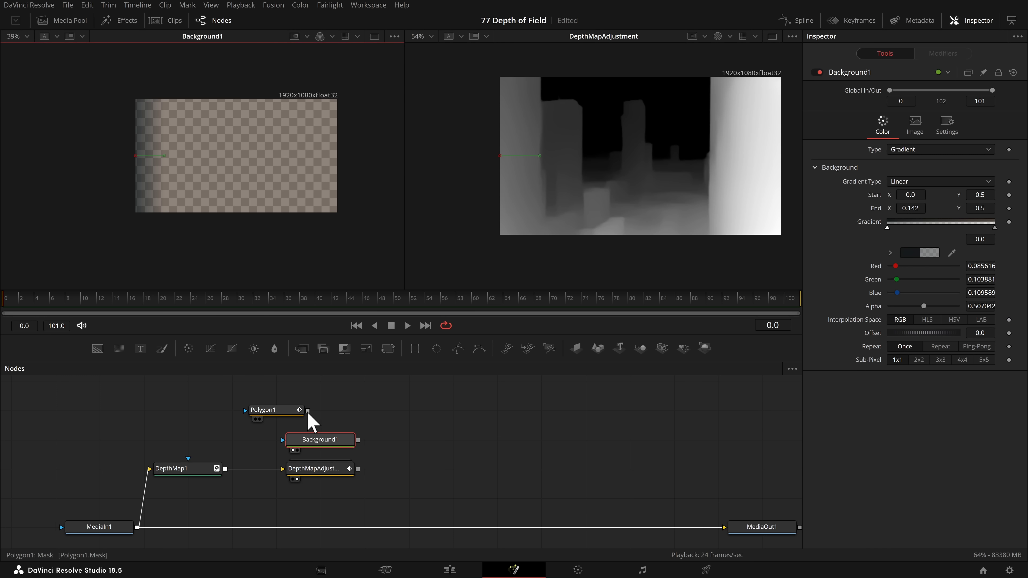
left_click_drag(308, 412, 321, 440)
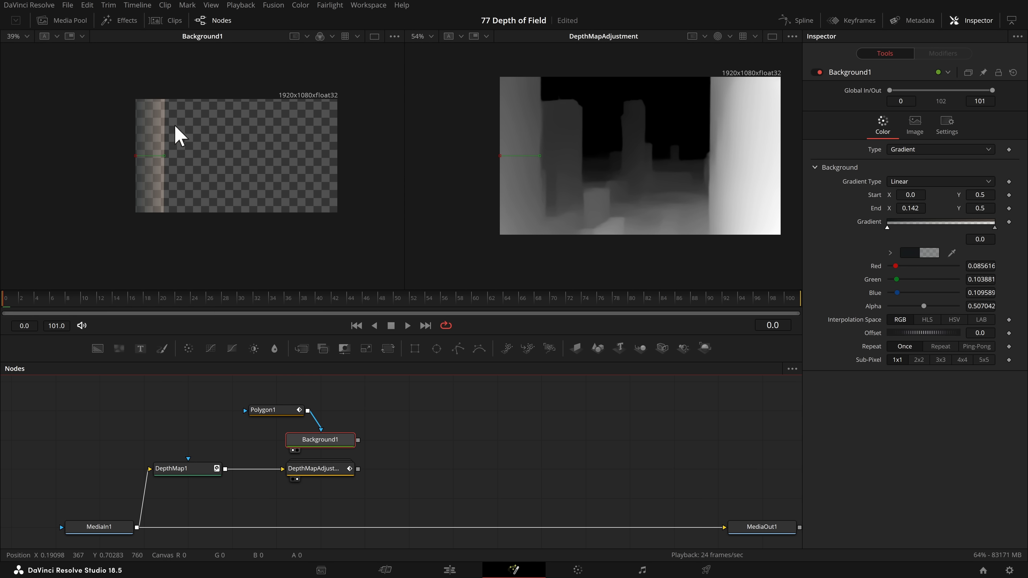
scroll(156, 119, "up", 13)
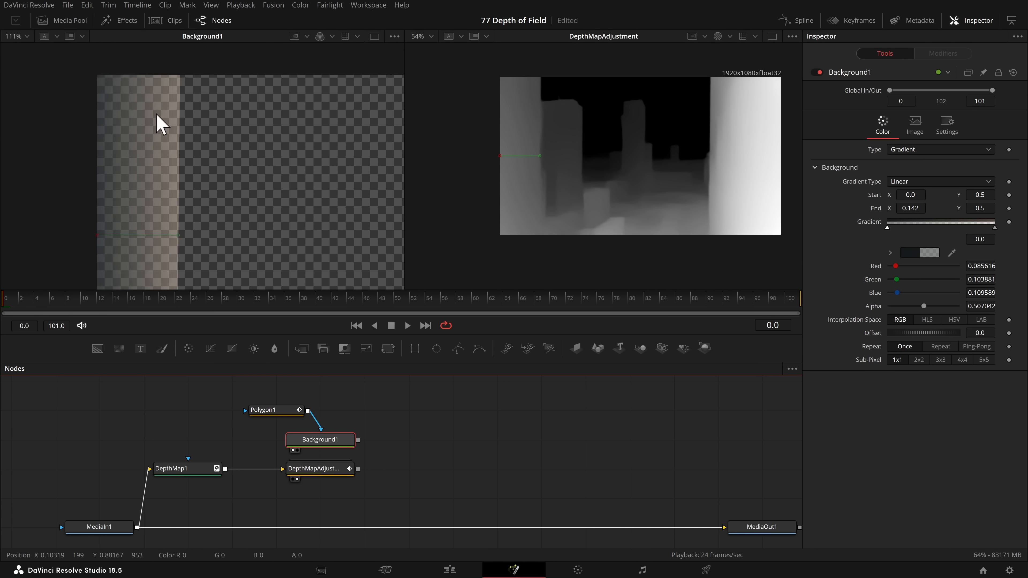
Set Polygon1's Soft Edge to 0.0016 while inspecting the masked gradient's edge.
left_click(279, 411)
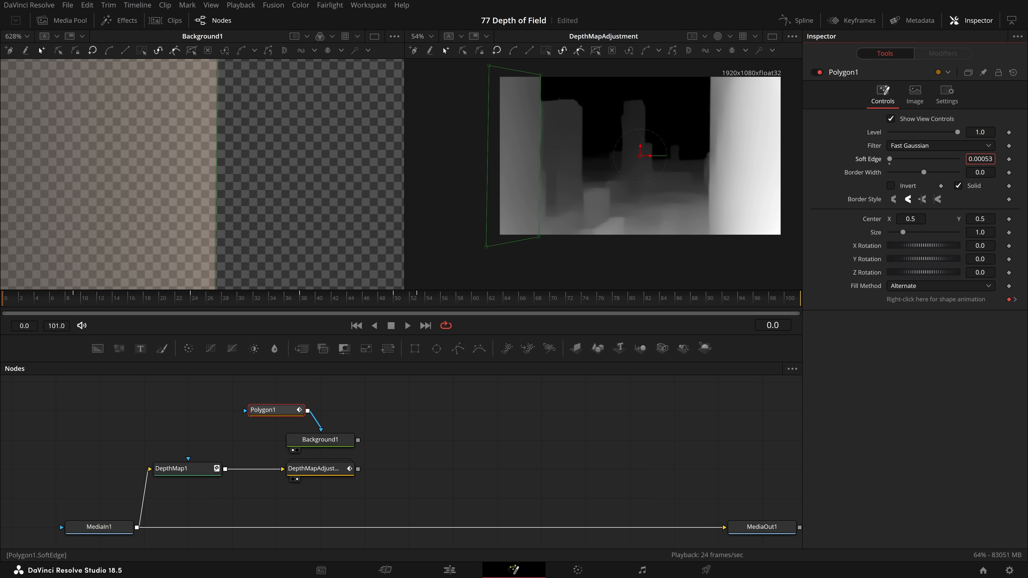
left_click_drag(981, 159, 991, 159)
scroll(204, 152, "down", 5)
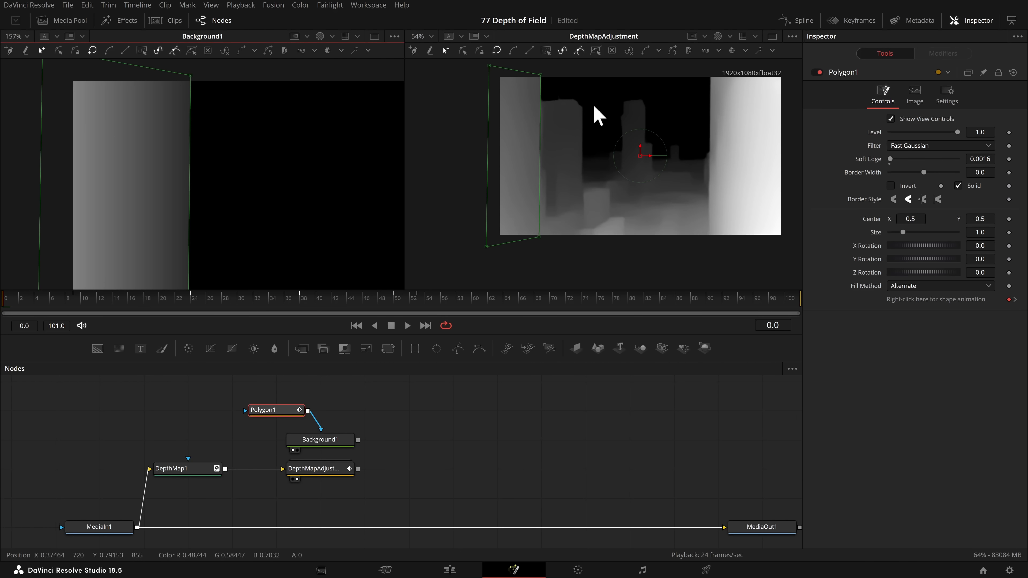
Add a Bitmap mask node, feed it from DepthMapAdjustment, and show Bitmap1 in the second viewer.
left_click(321, 473)
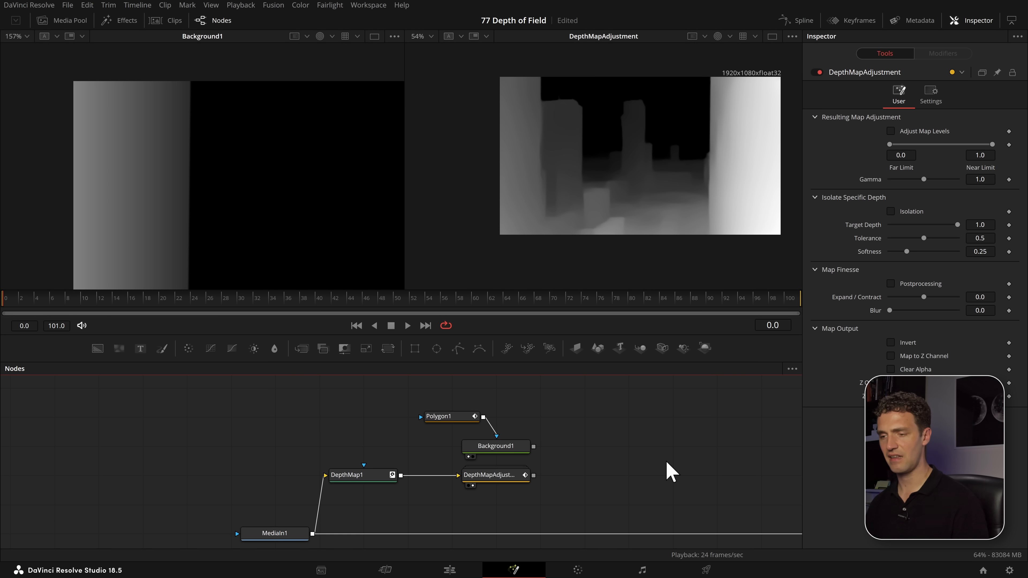
key("shift+space")
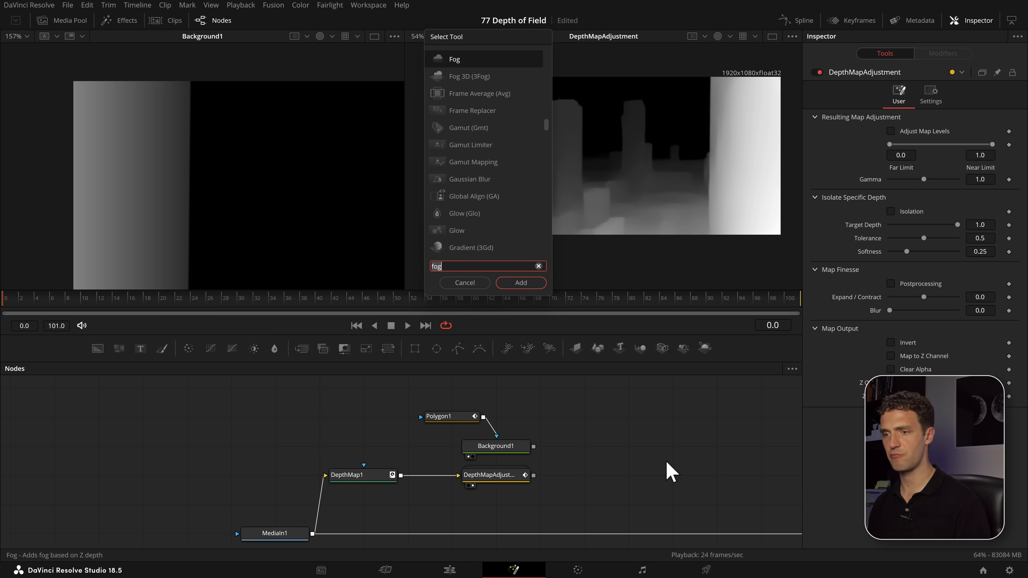
type("bitm")
key("Return")
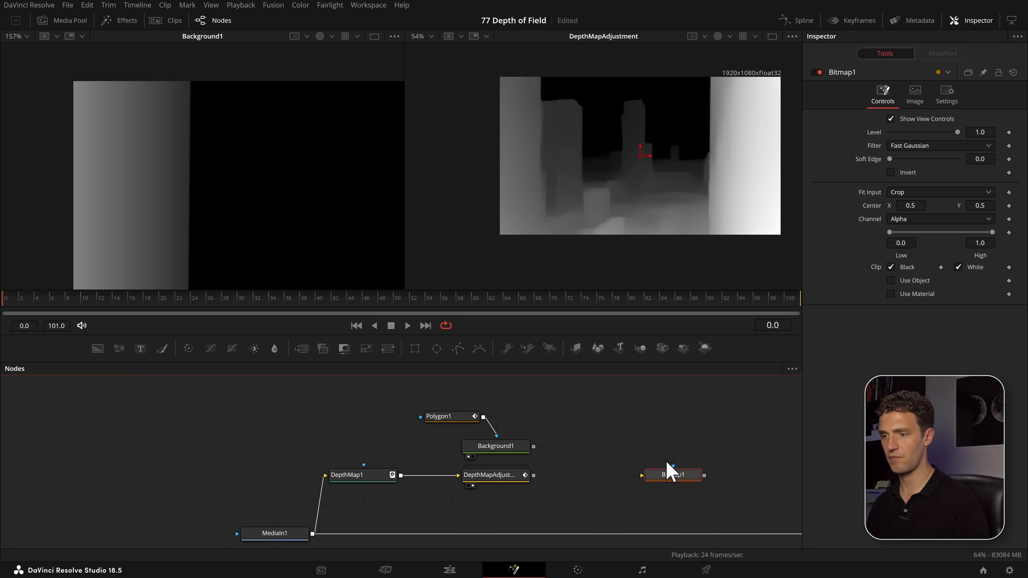
left_click_drag(533, 476, 600, 484)
key("2")
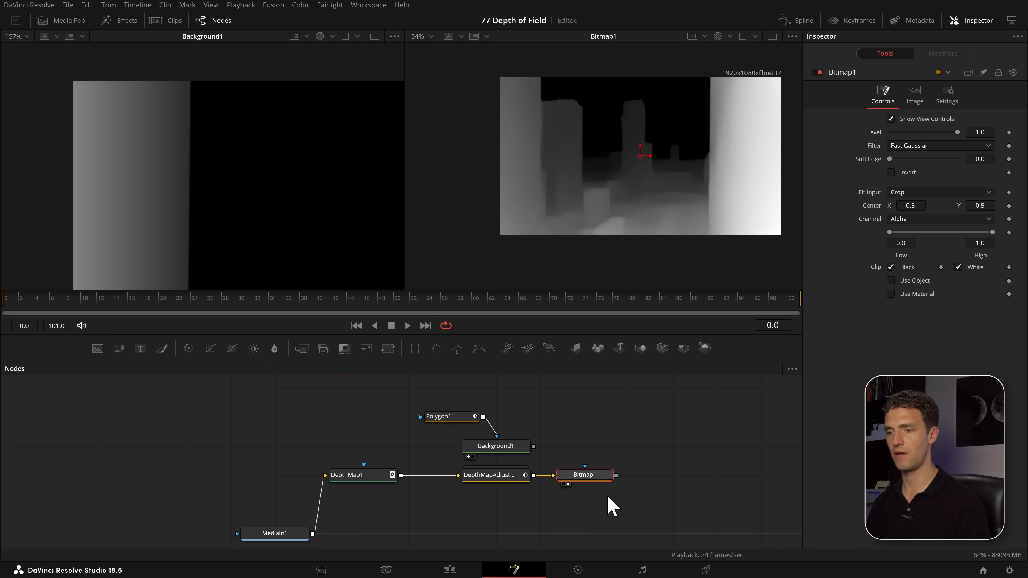
Feed Bitmap1 from Background1 instead of DepthMapAdjustment, and add a second Bitmap node fed from DepthMapAdjustment.
left_click_drag(585, 481, 592, 459)
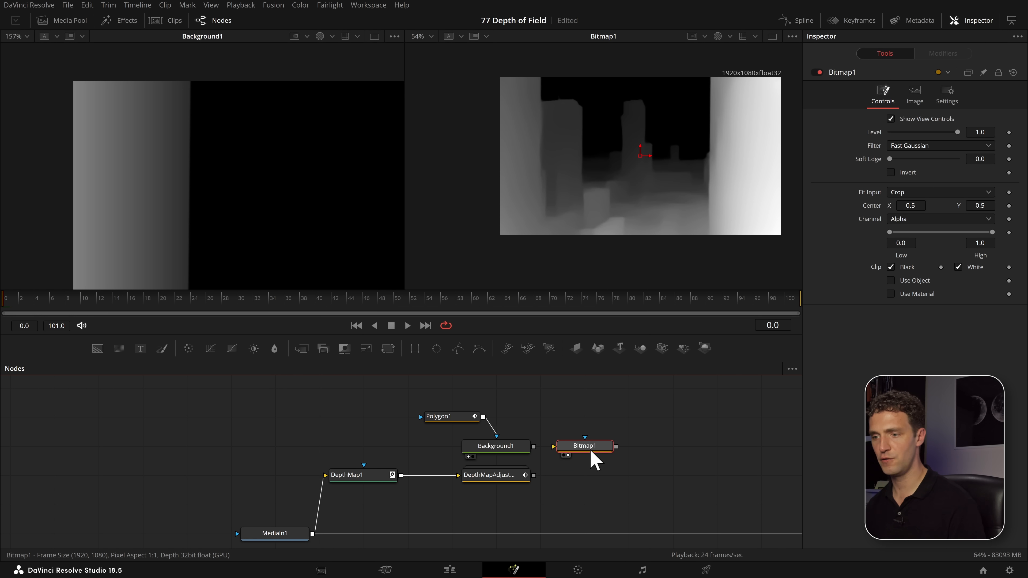
left_click_drag(535, 447, 586, 453)
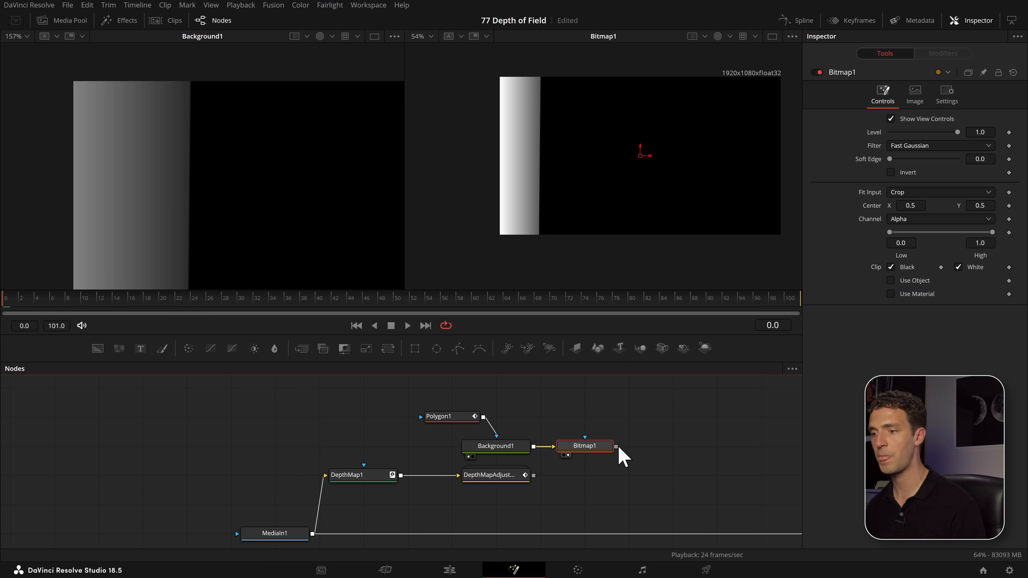
left_click(583, 482)
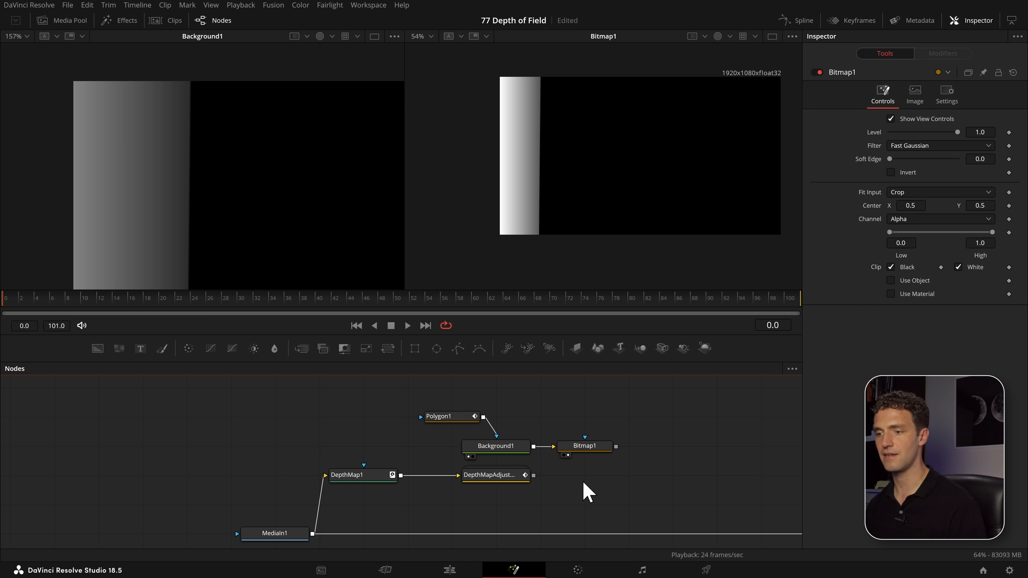
key("shift+space")
type("bitm")
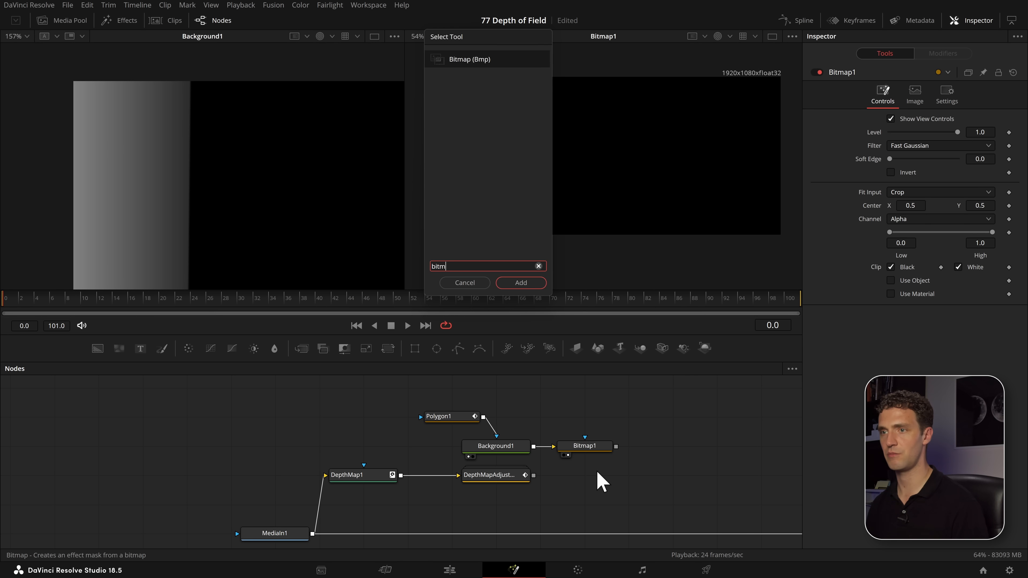
key("Return")
left_click_drag(533, 475, 586, 490)
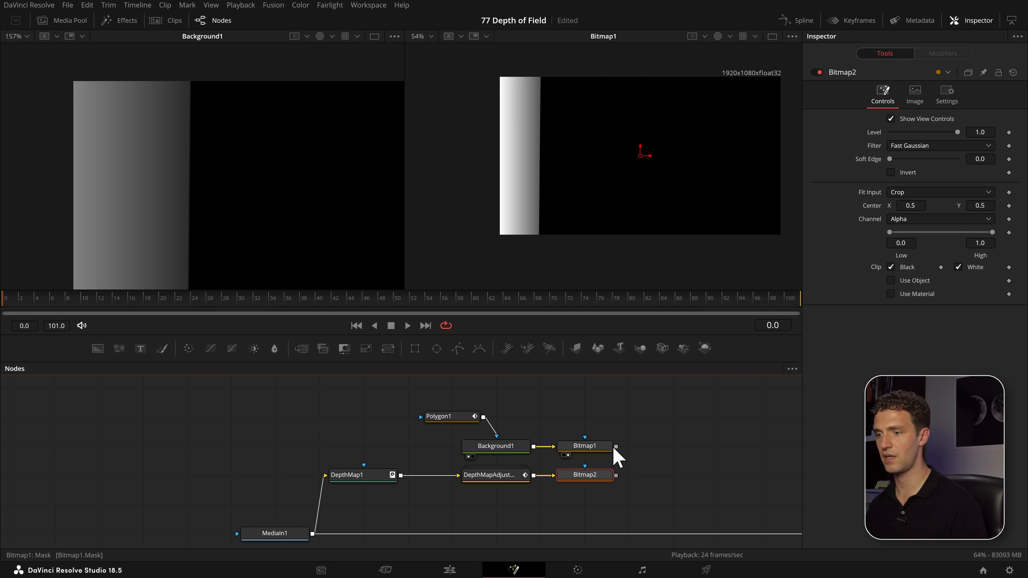
Connect Bitmap1 as the effect mask of Bitmap2, and play the combined depth map in the second viewer.
left_click_drag(616, 447, 591, 471)
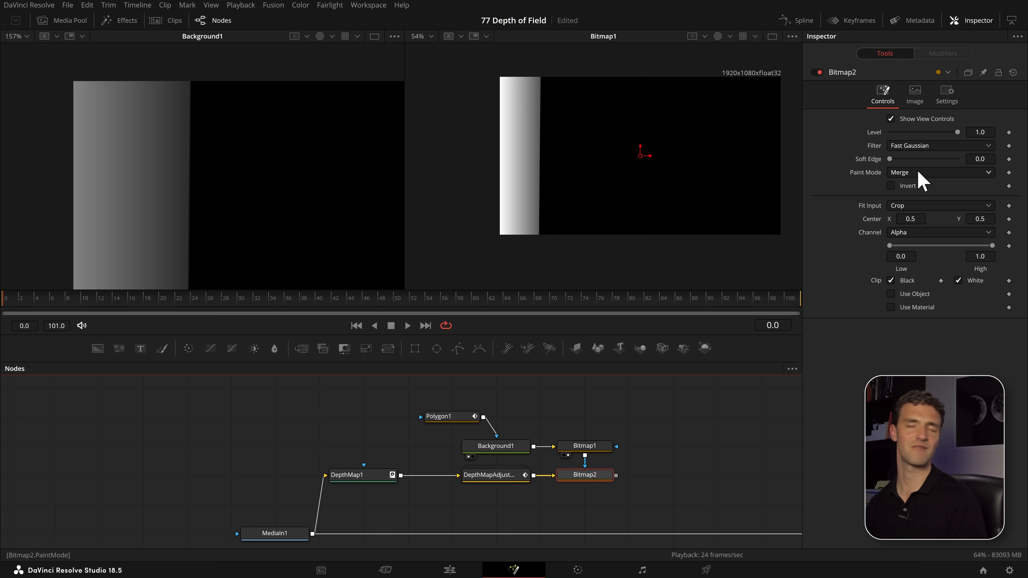
key("2")
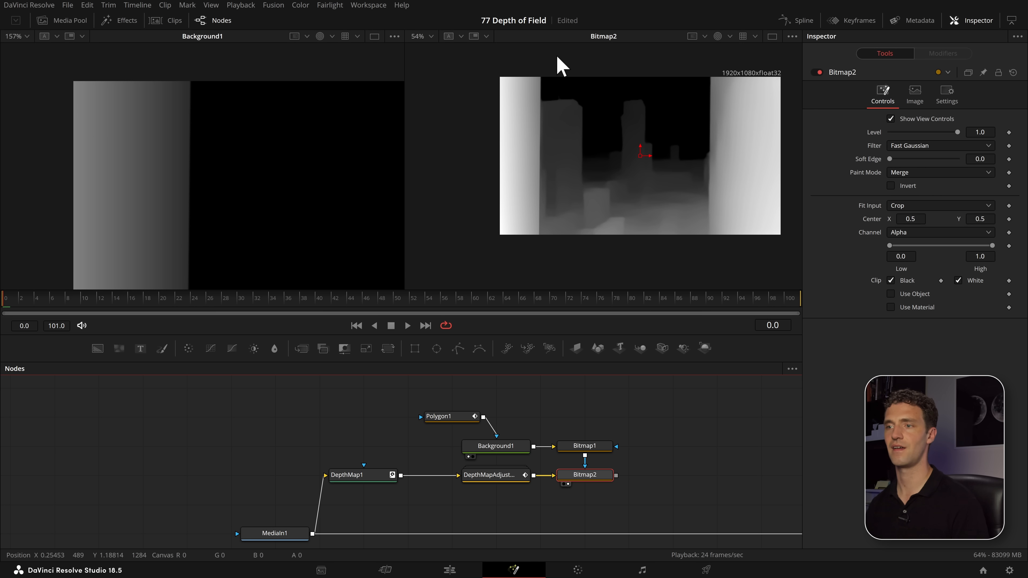
key("space")
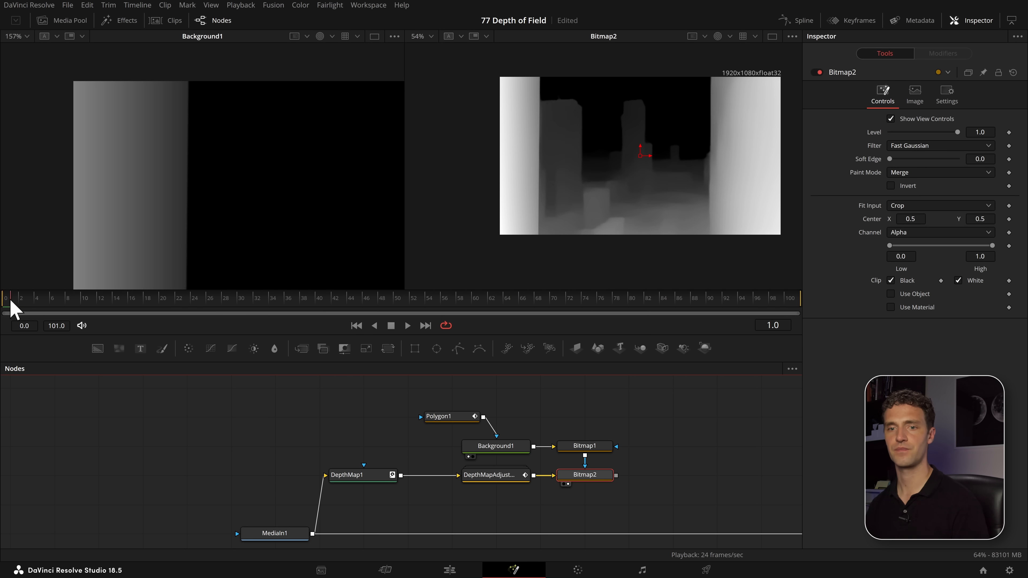
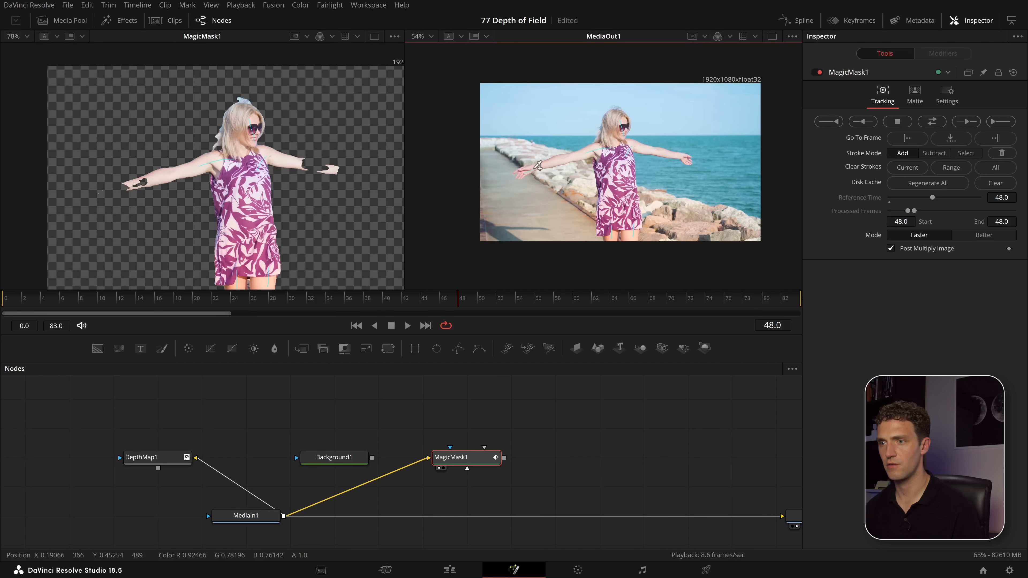
Add Magic Mask strokes over the woman's two outstretched hands and forearms, and track the mask in both directions.
left_click_drag(526, 174, 535, 169)
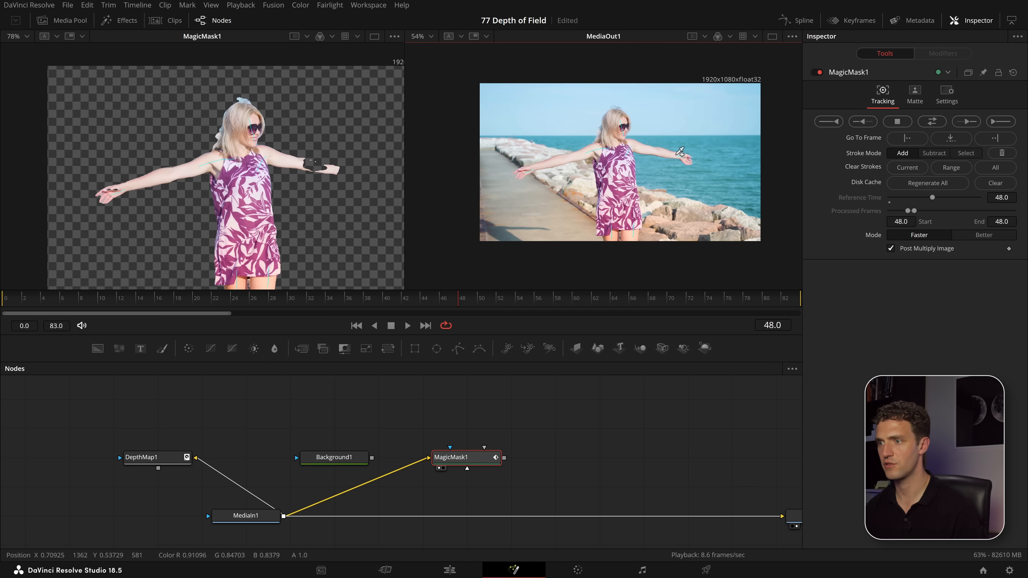
left_click_drag(689, 158, 677, 155)
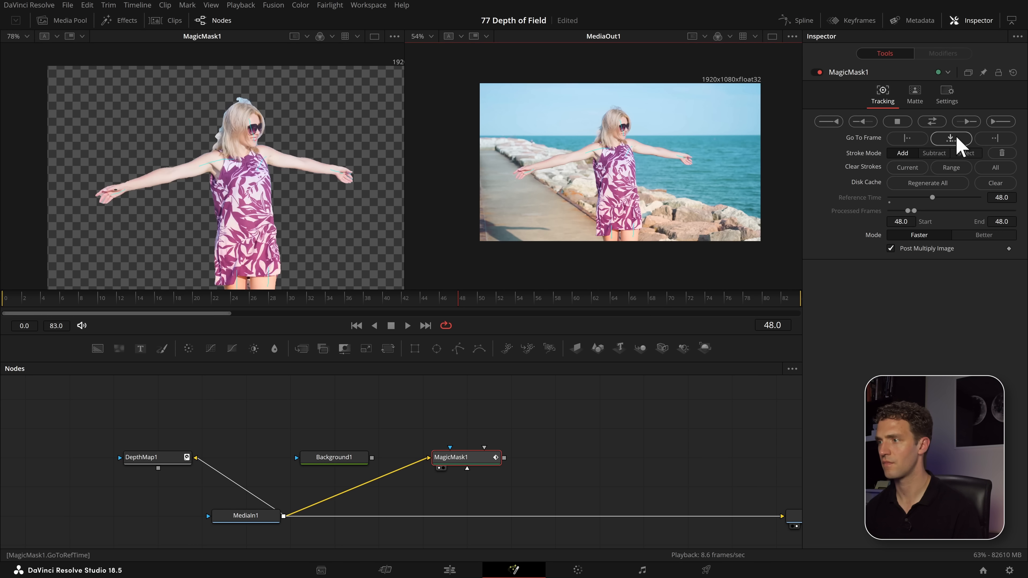
left_click(935, 123)
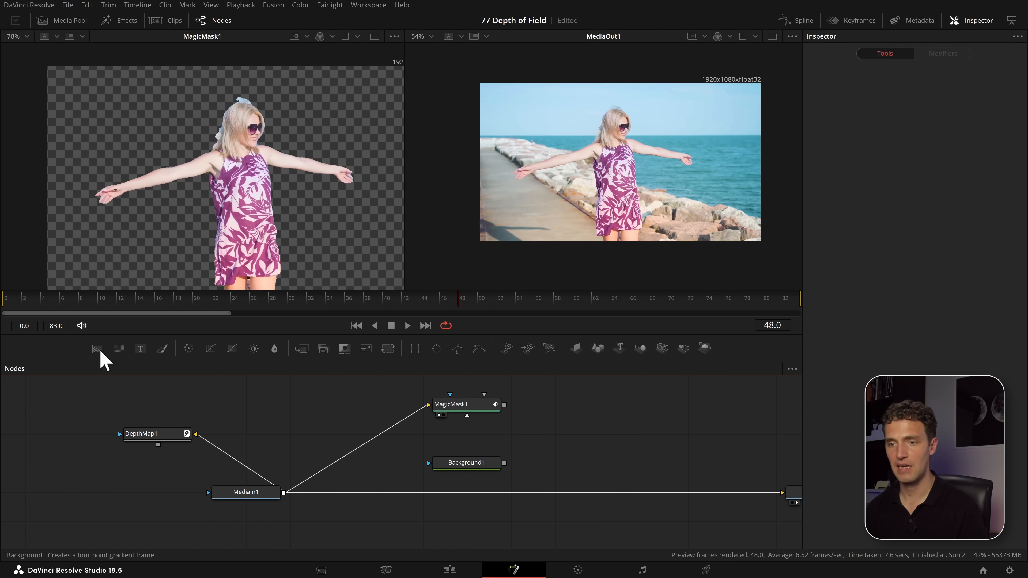
Add a solid Background masked by MagicMask1, merge it over the Background1 gradient, and play Merge1 in the first viewer.
left_click_drag(98, 349, 518, 405)
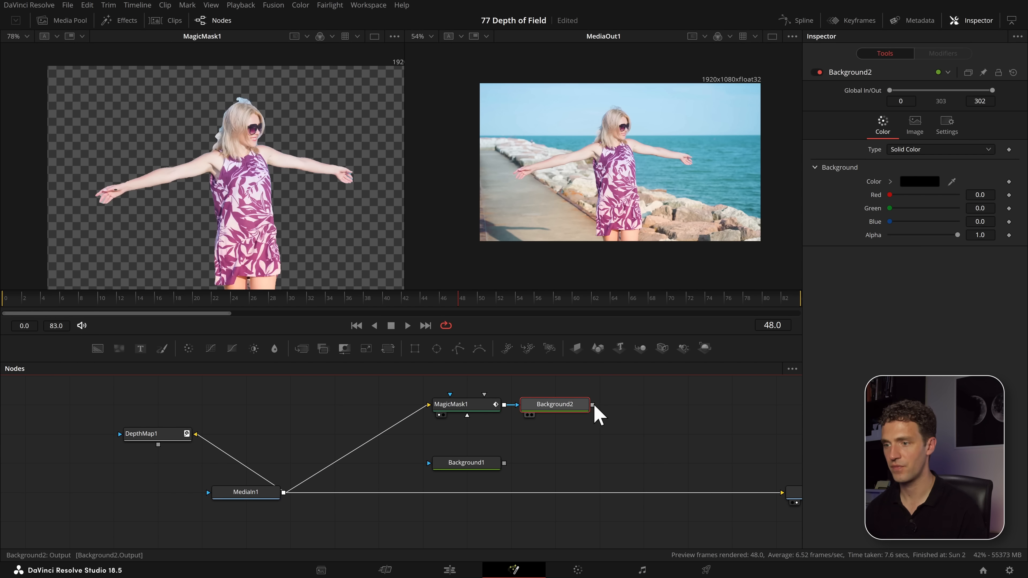
left_click_drag(592, 405, 505, 464)
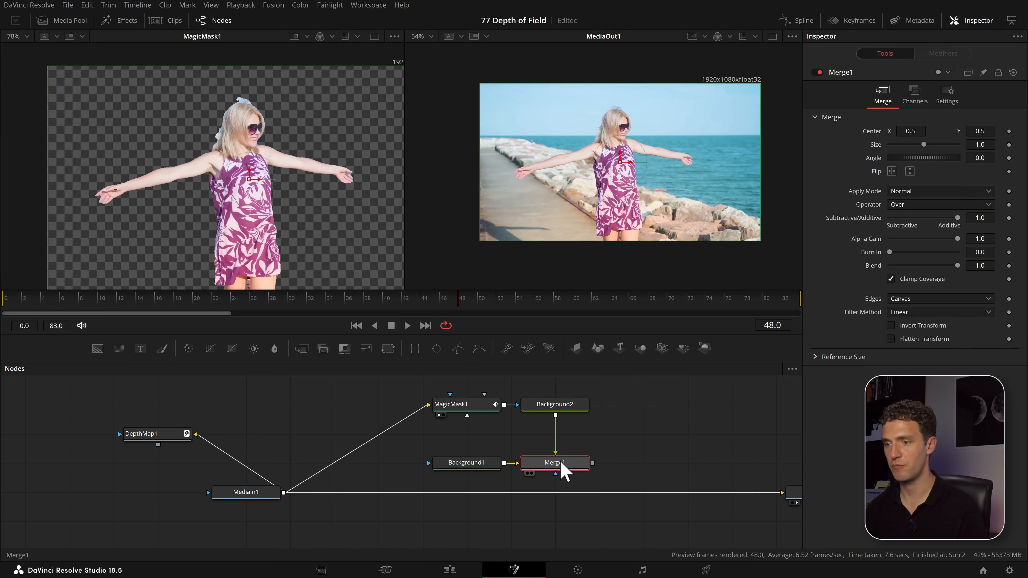
key("1")
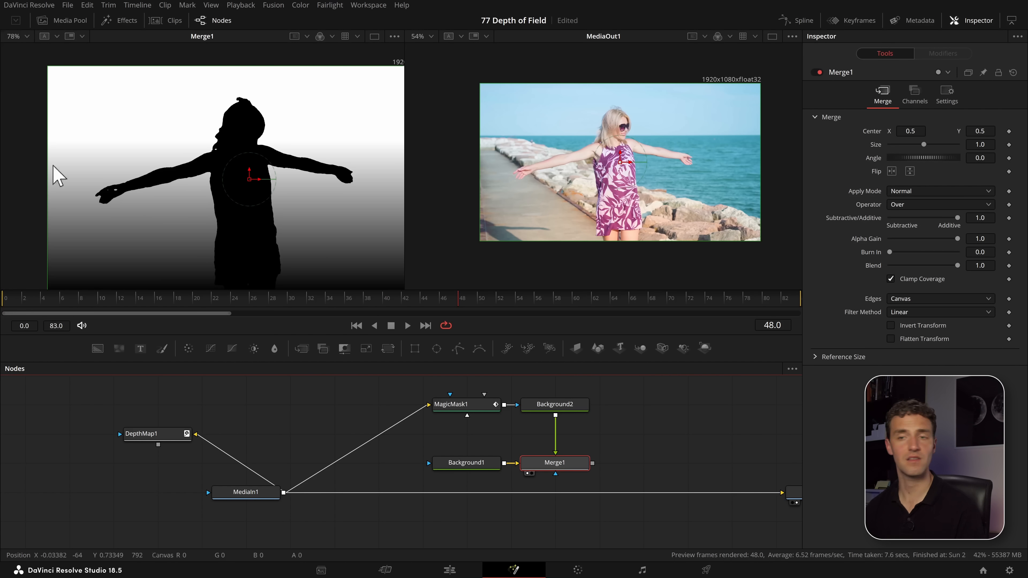
key("space")
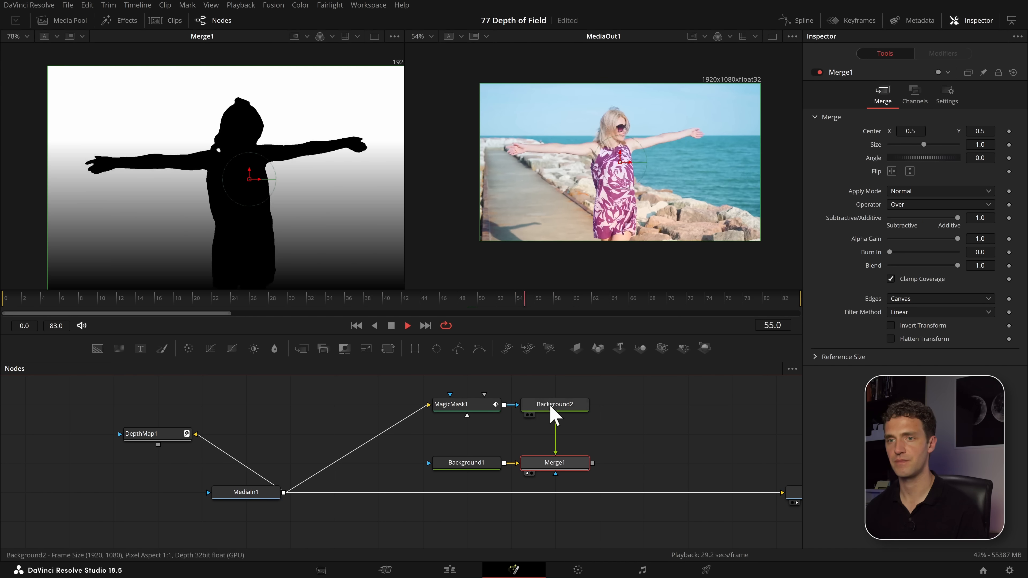
key("space")
Try a colour sampled from the gradient for Background2, return it to black, and check Background1's gradient settings.
left_click(563, 405)
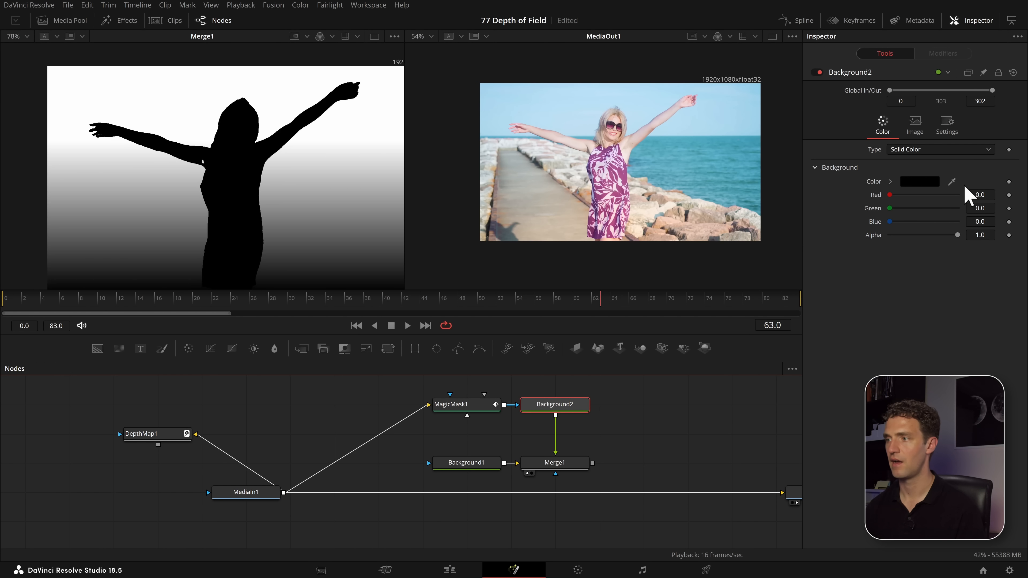
left_click_drag(952, 181, 341, 290)
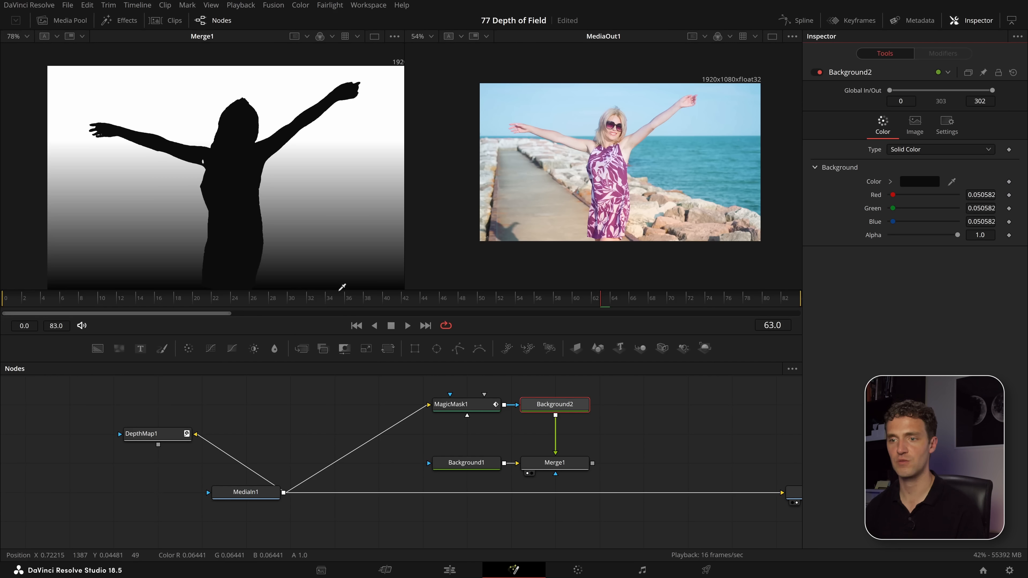
left_click(889, 182)
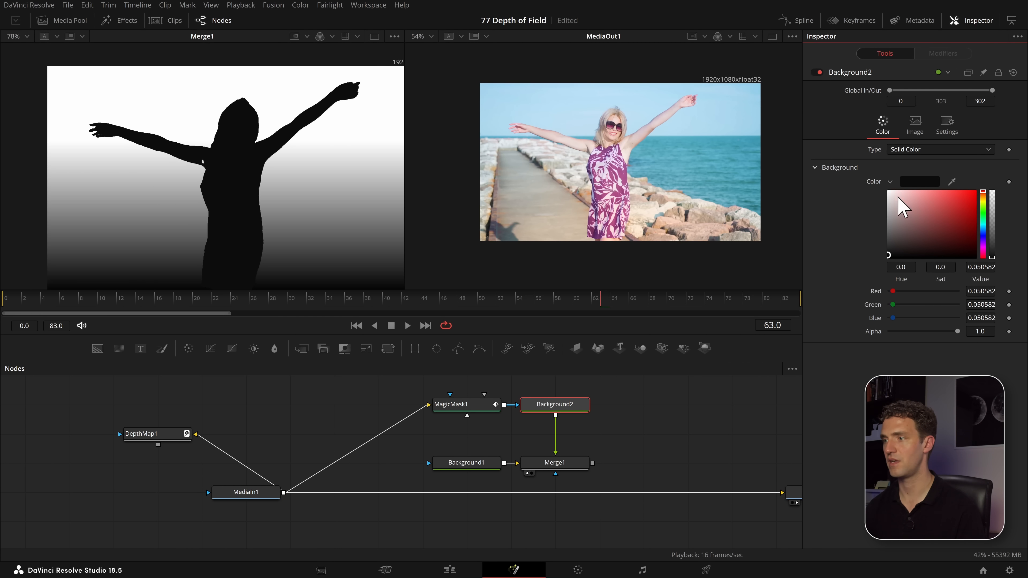
left_click_drag(899, 202, 819, 349)
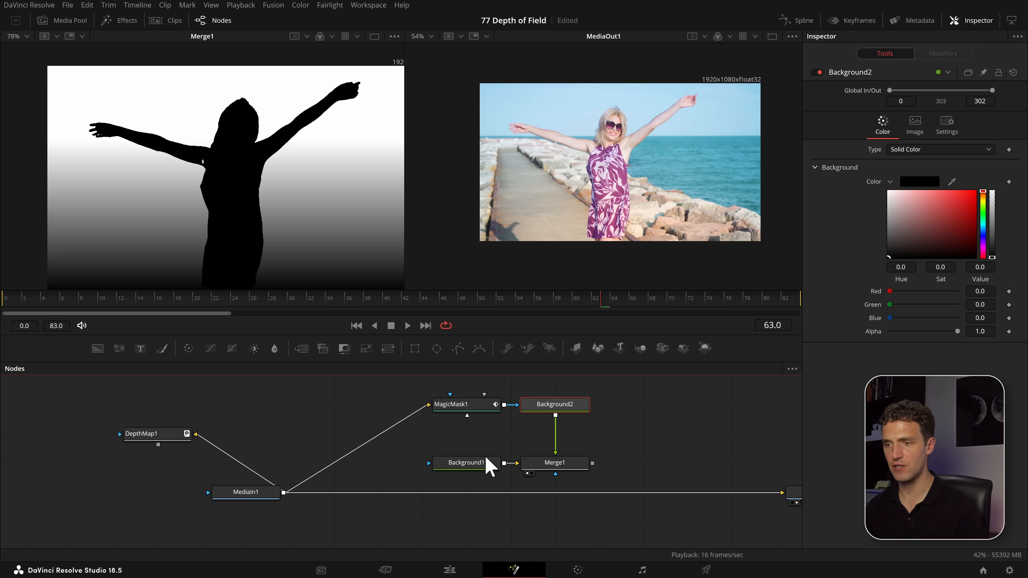
left_click(480, 465)
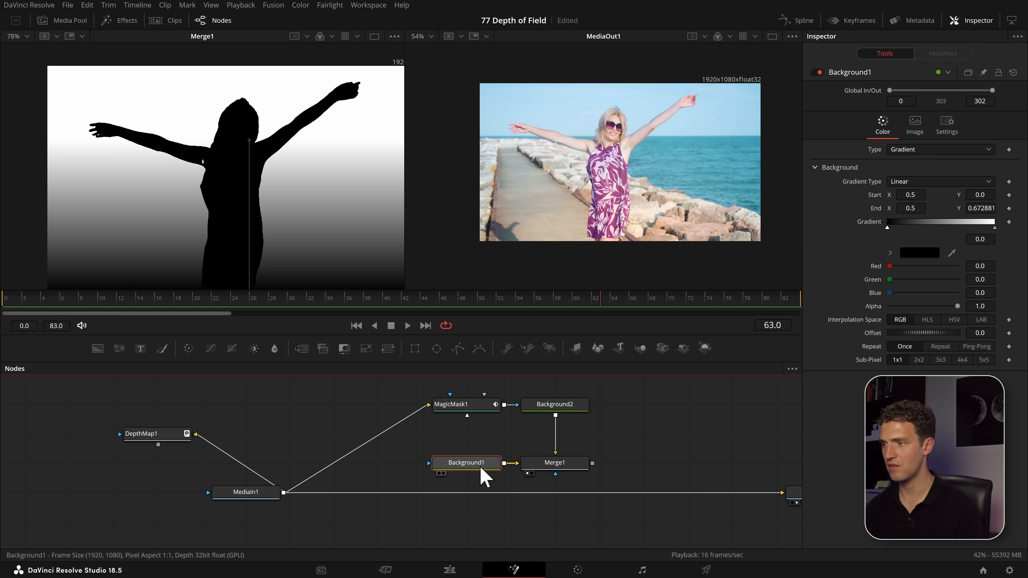
left_click(578, 407)
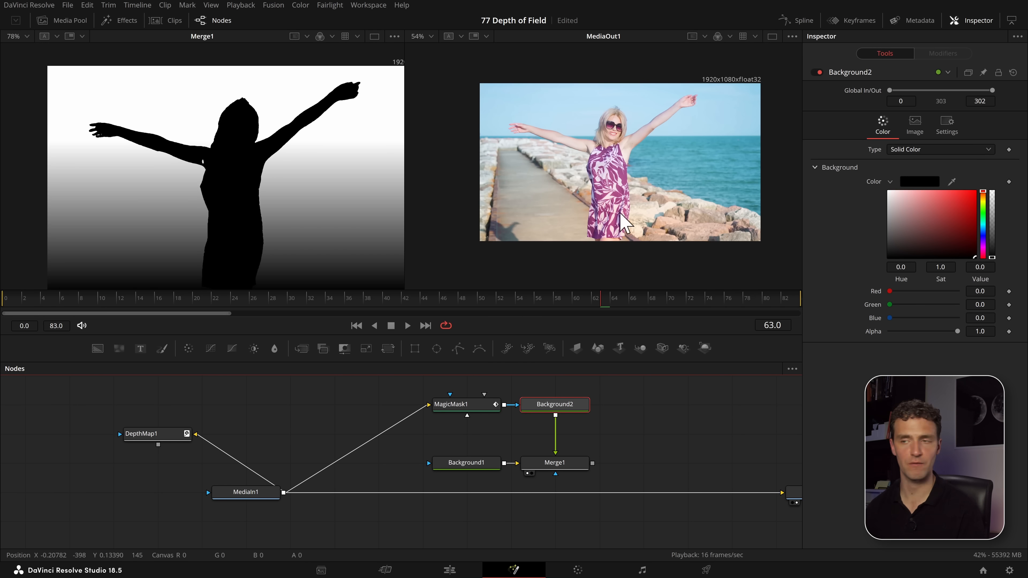
Add a Bitmap mask node fed from Merge1.
left_click_drag(684, 438, 502, 425)
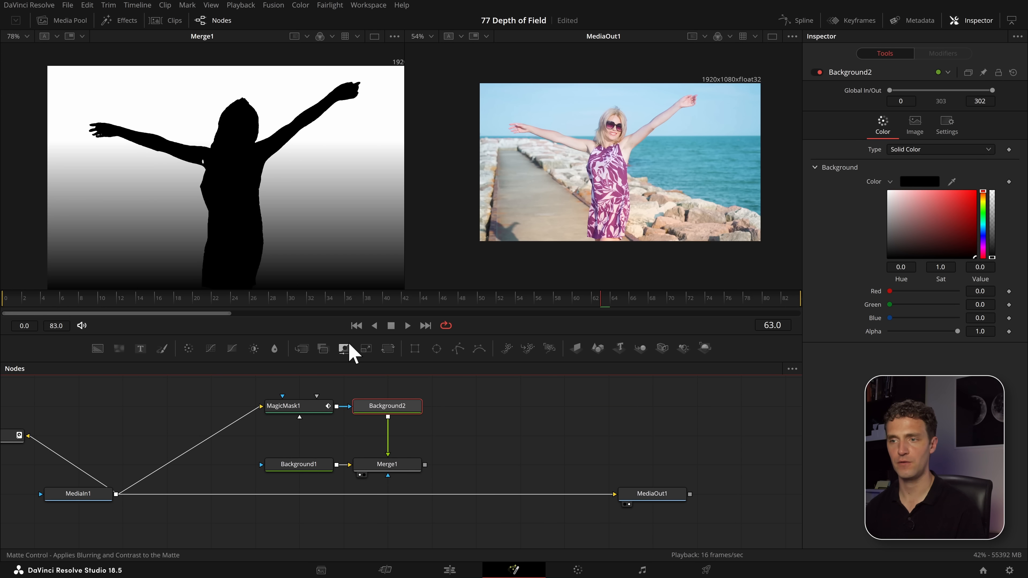
left_click(405, 466)
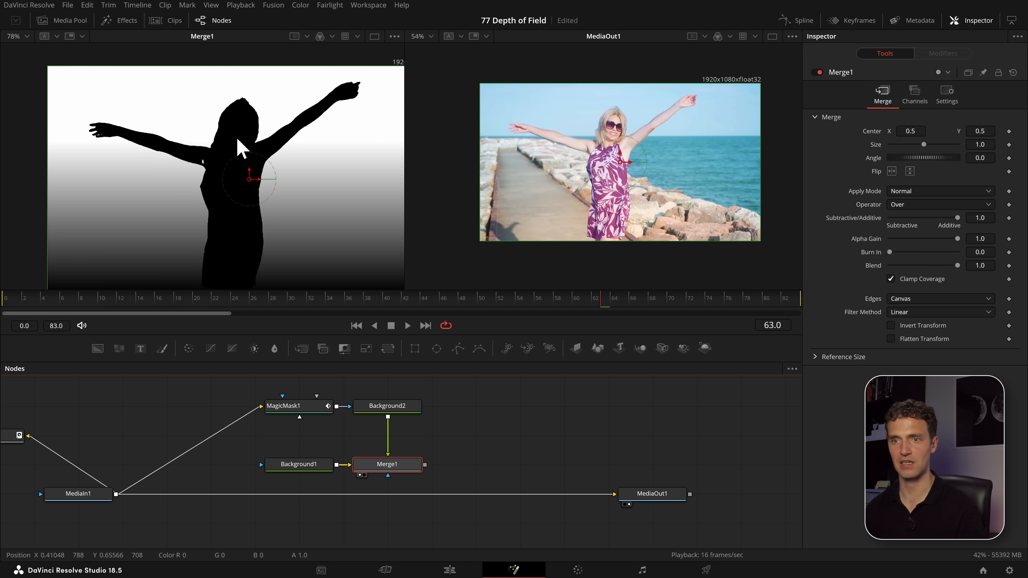
left_click(513, 434)
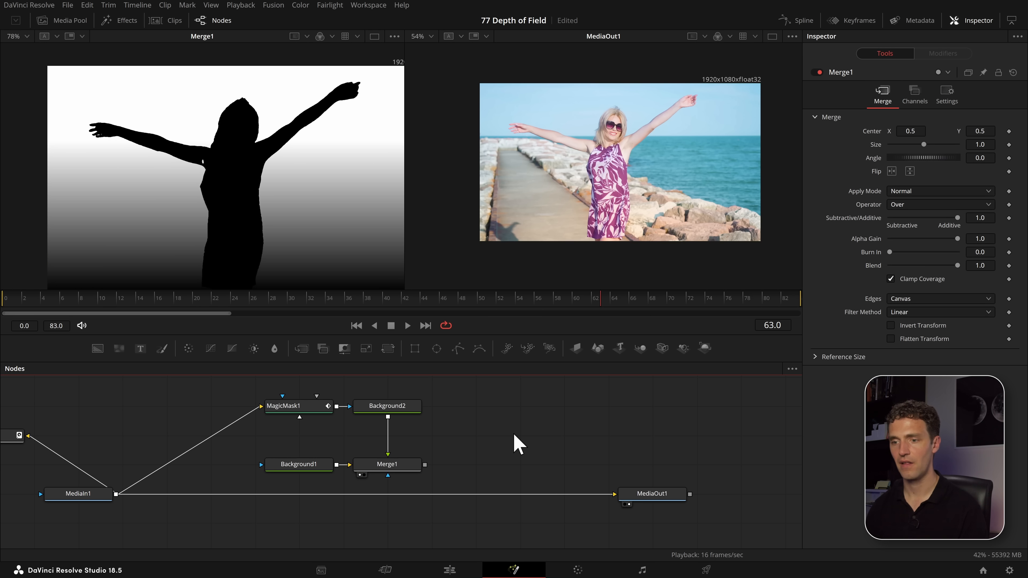
key("shift+space")
type("magic")
key("BackSpace")
key("BackSpace")
key("BackSpace")
key("BackSpace")
key("BackSpace")
type("bitmap")
key("Return")
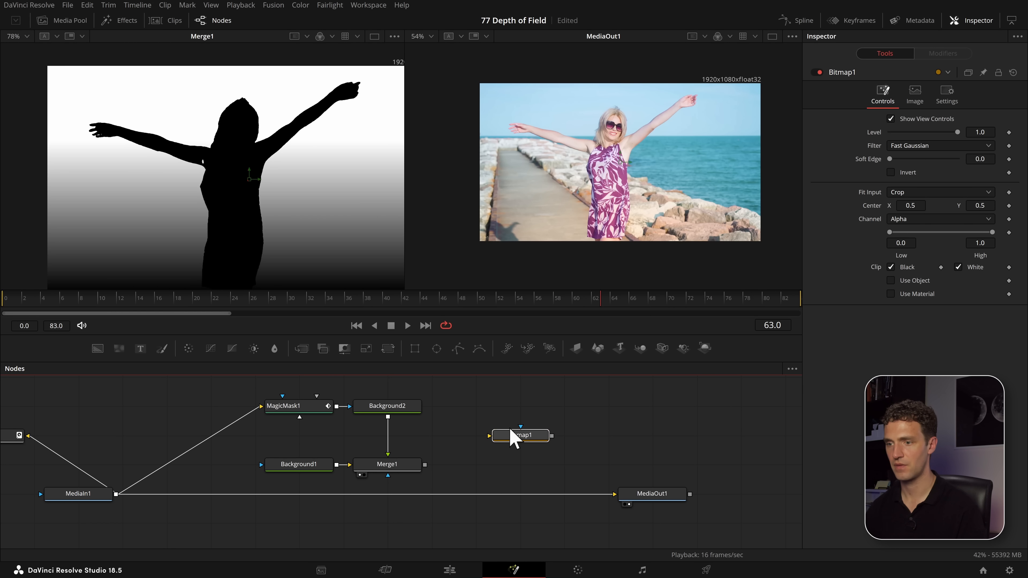
Set Bitmap1's channel to Red and show Bitmap1 in the first viewer.
left_click(939, 220)
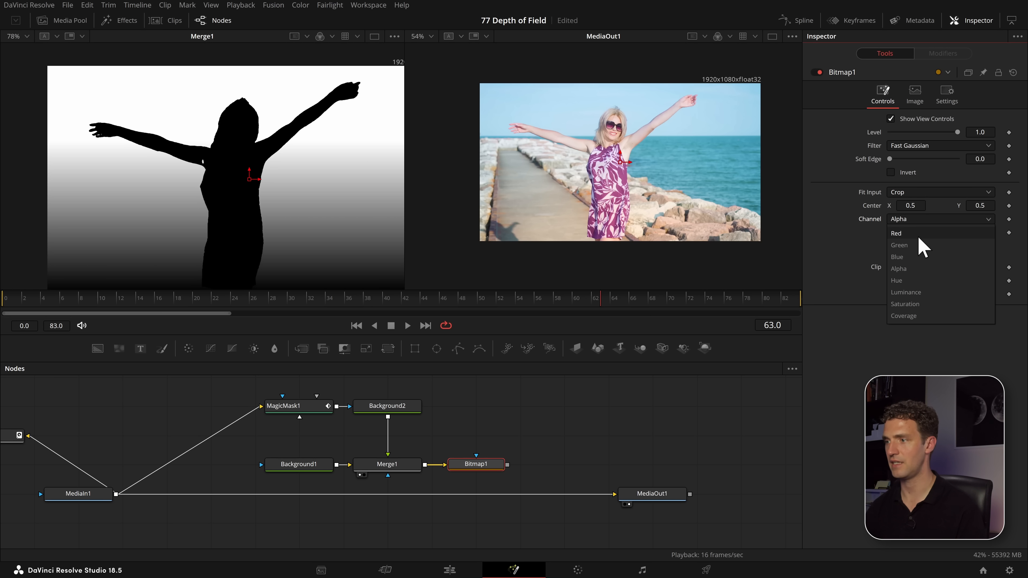
left_click(919, 237)
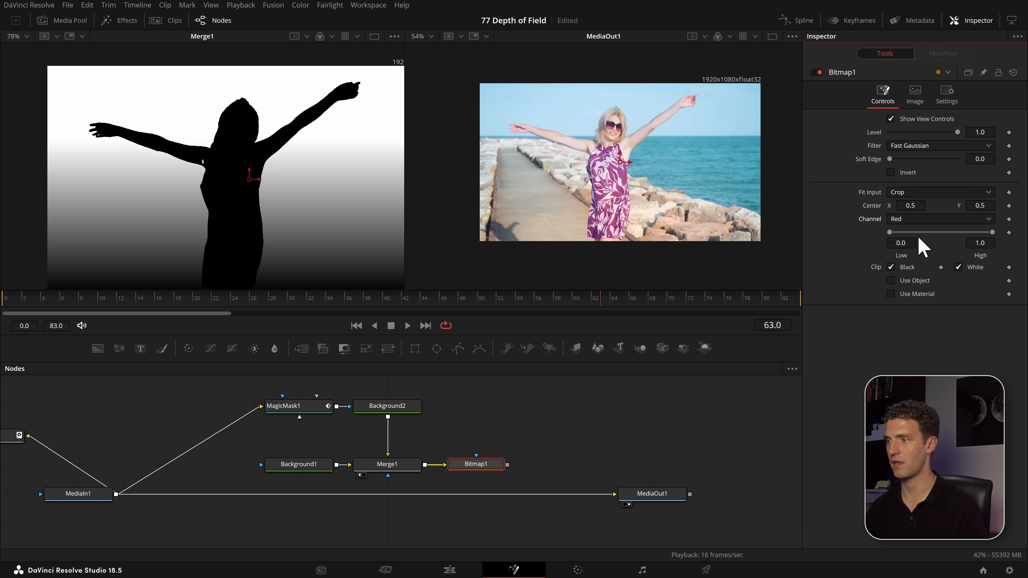
left_click(481, 466)
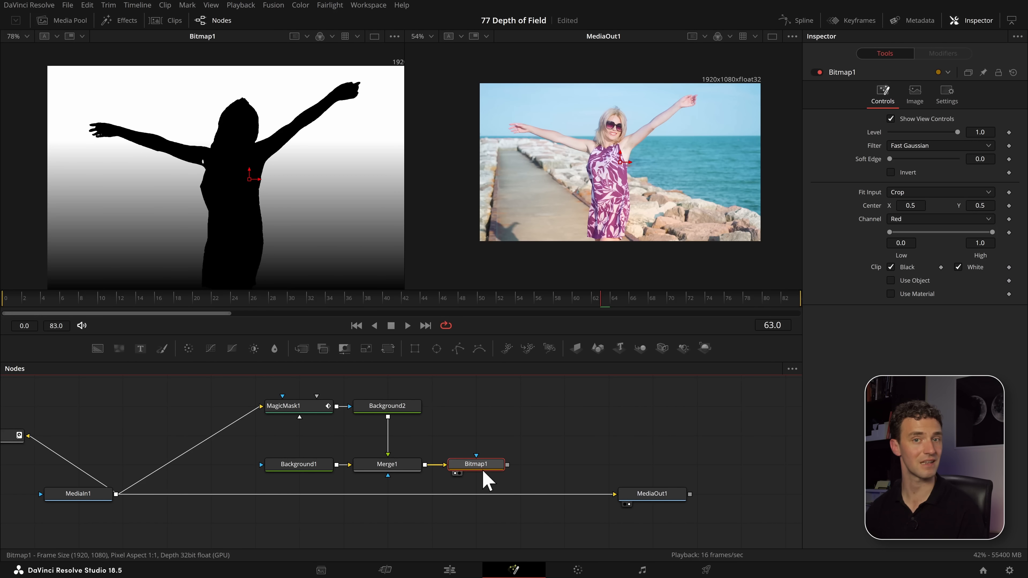
Insert a Lens Blur node between MediaIn1 and MediaOut1, and connect Bitmap1 as its effect mask.
left_click_drag(610, 432, 618, 430)
left_click(591, 450)
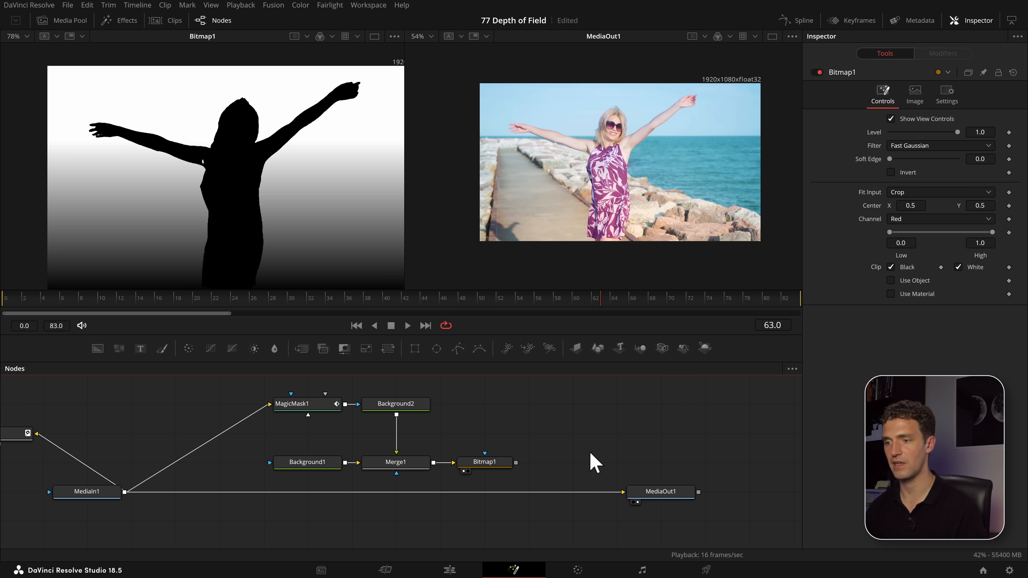
key("shift+space")
type("lens")
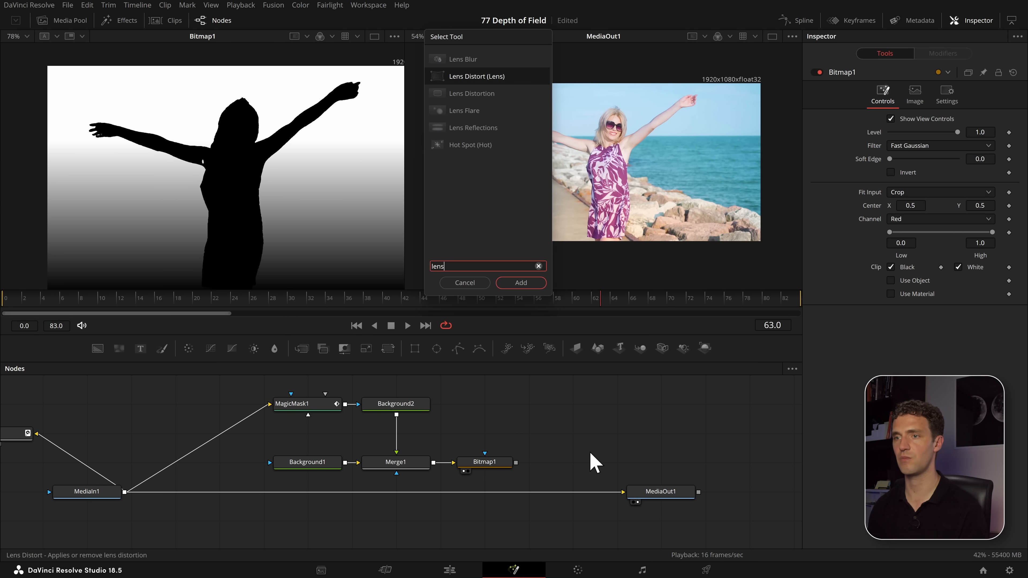
key("Up")
key("Return")
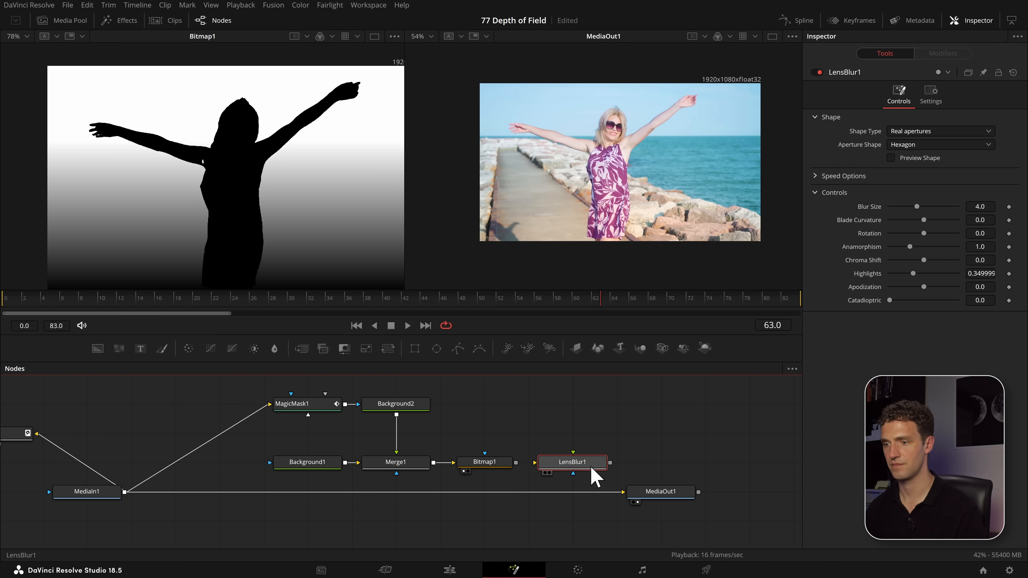
left_click_drag(588, 465, 585, 494)
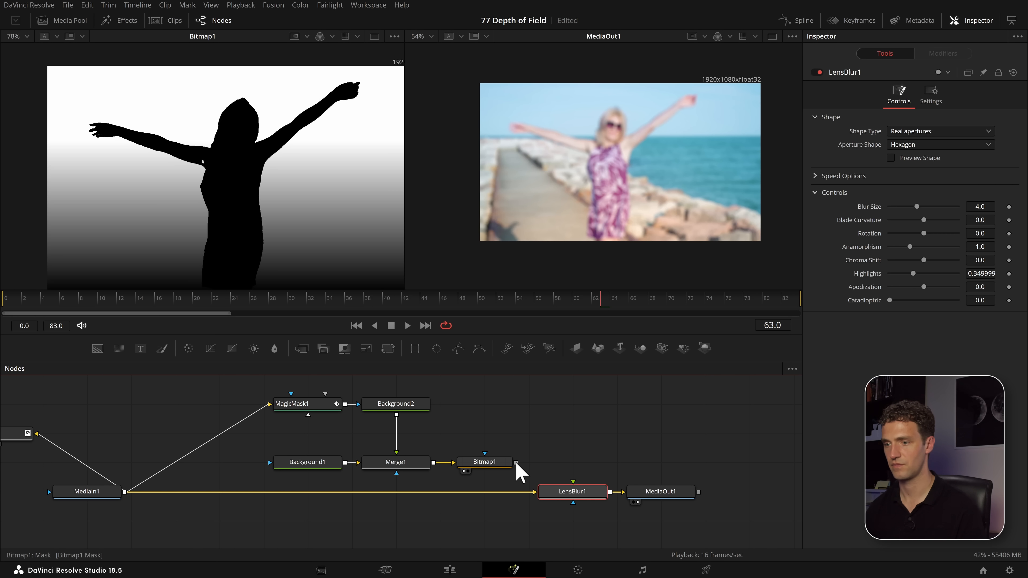
left_click_drag(517, 463, 575, 508)
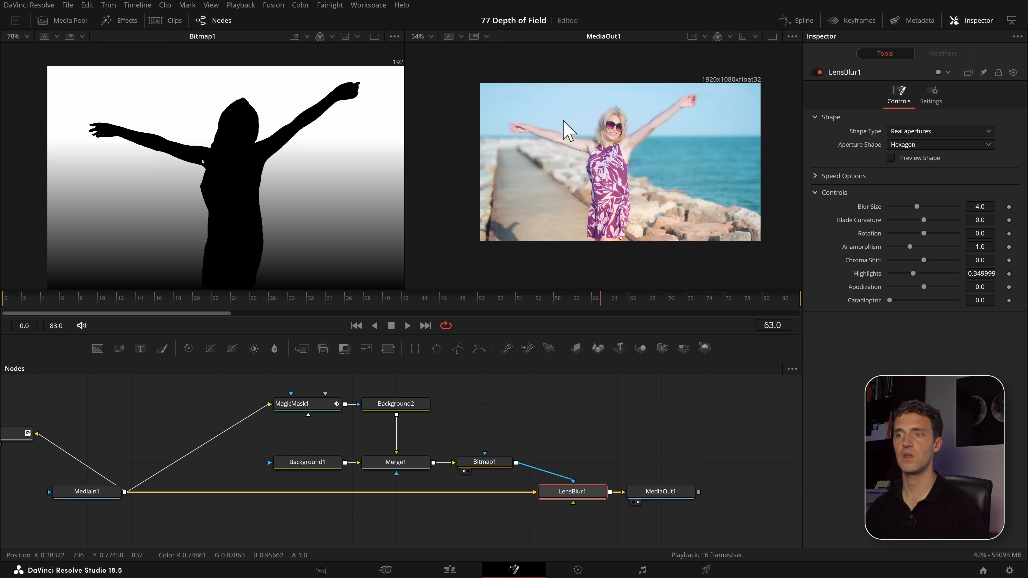
scroll(545, 123, "up", 4)
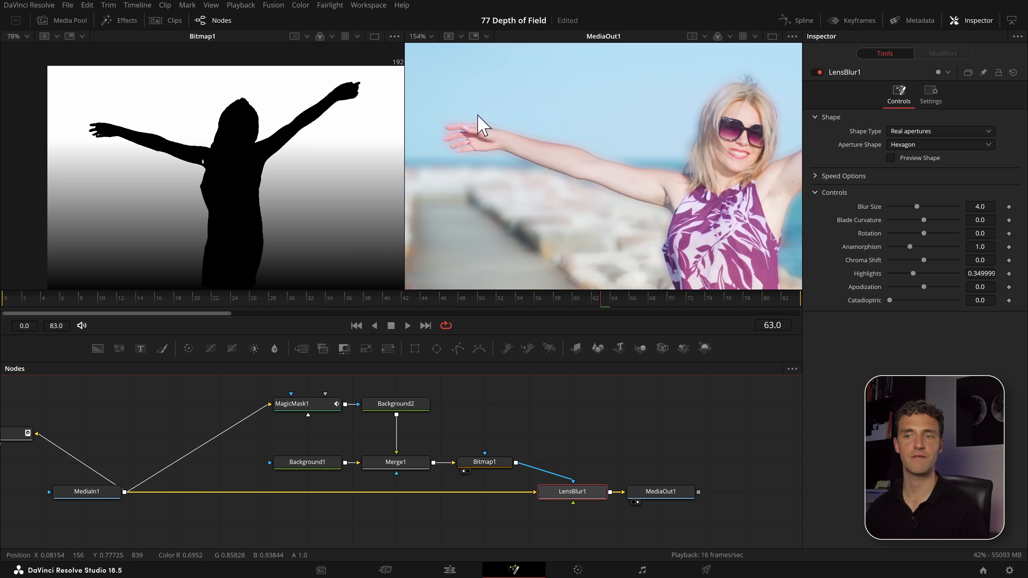
Examine the blurred edge along the woman's outstretched arm in the MediaOut1 view.
scroll(565, 138, "up", 4)
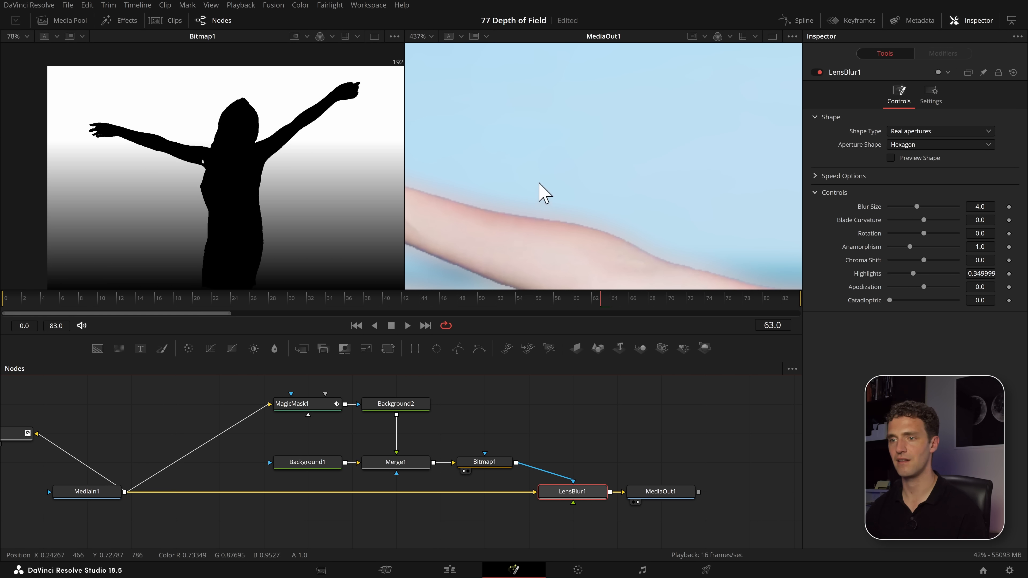
scroll(541, 196, "down", 5)
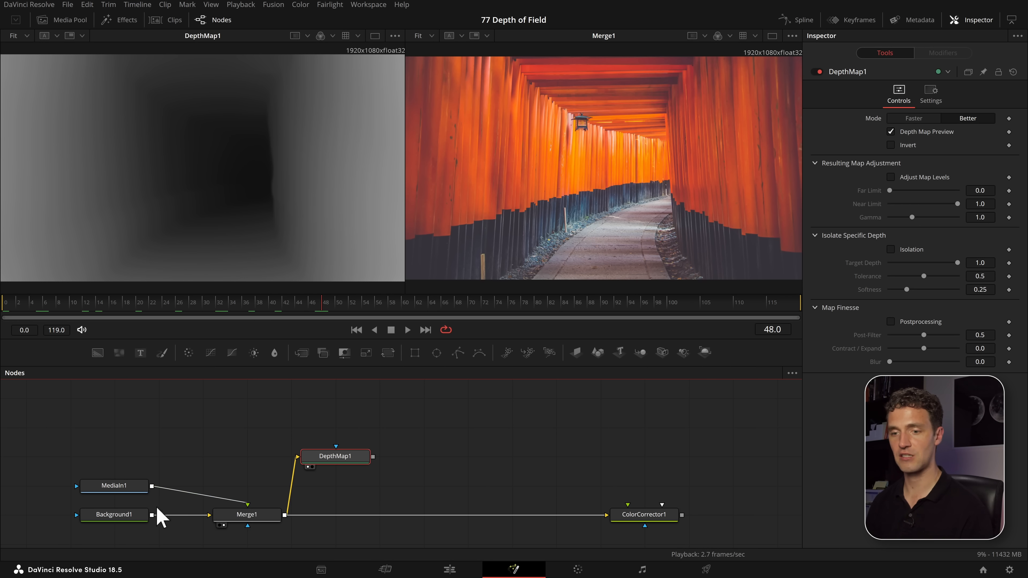
Review MediaIn1, Merge1 and DepthMap1 one after another in the first viewer.
left_click(253, 513)
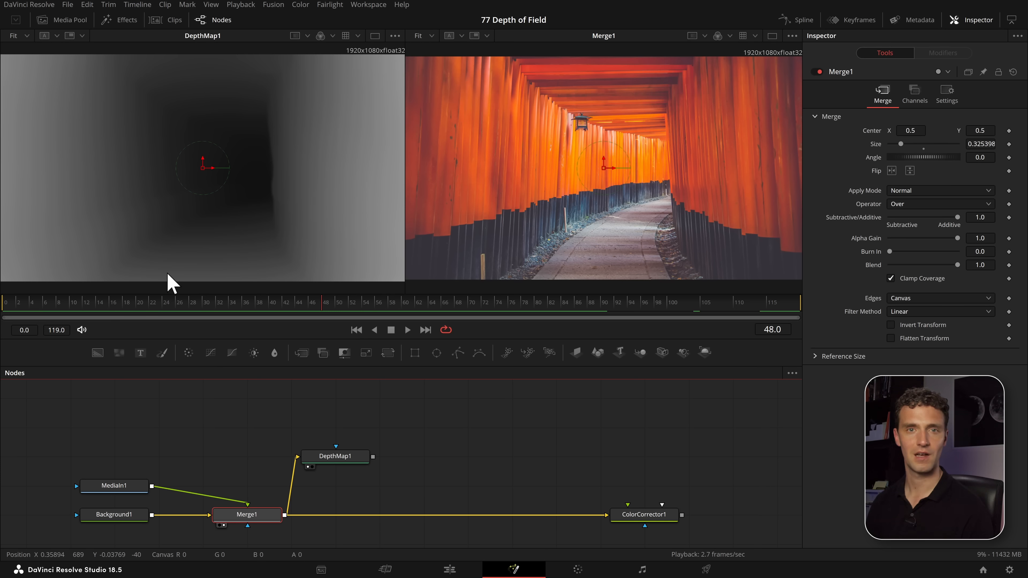
left_click_drag(101, 488, 275, 131)
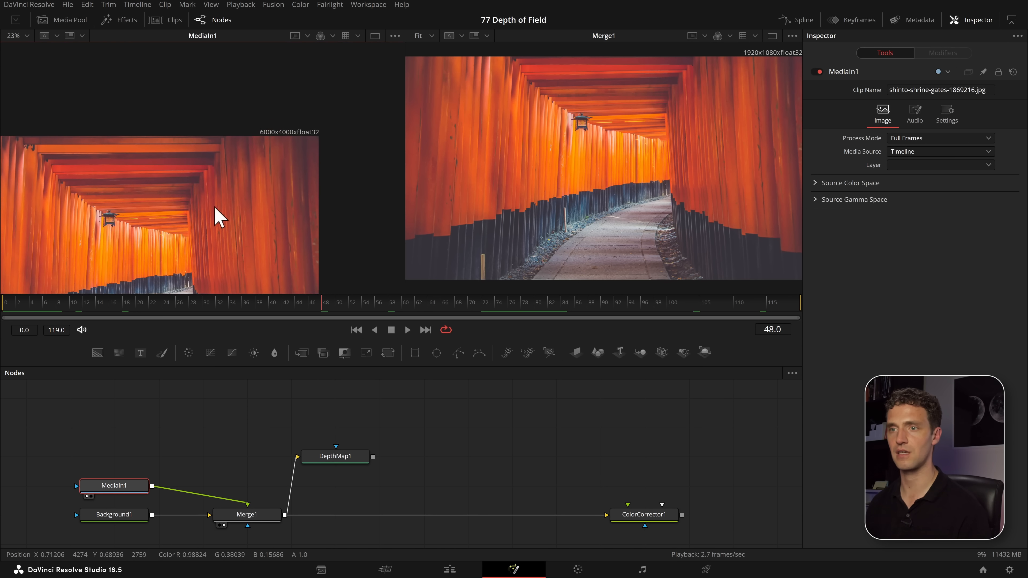
left_click(260, 516)
key("1")
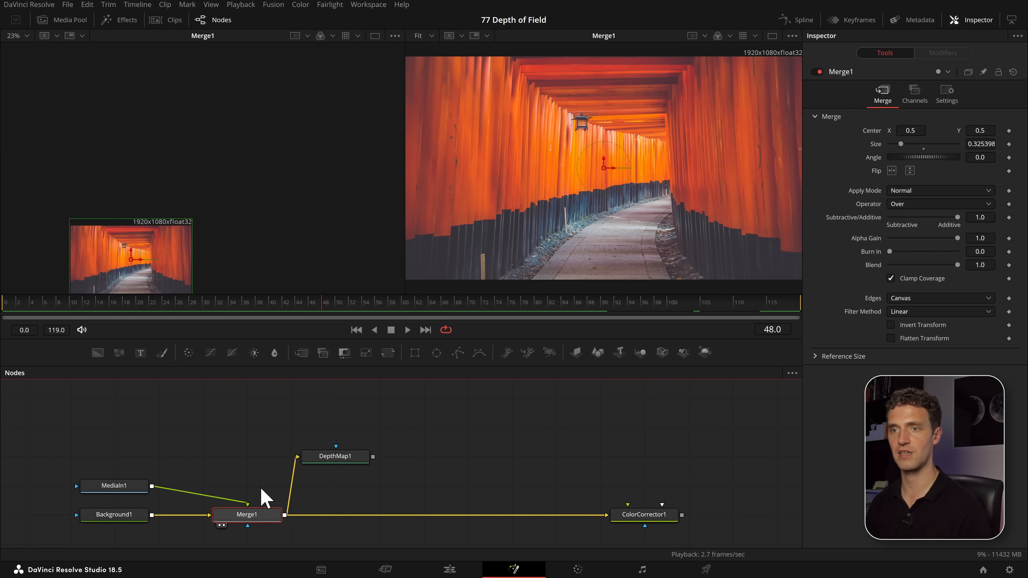
scroll(283, 162, "up", 6)
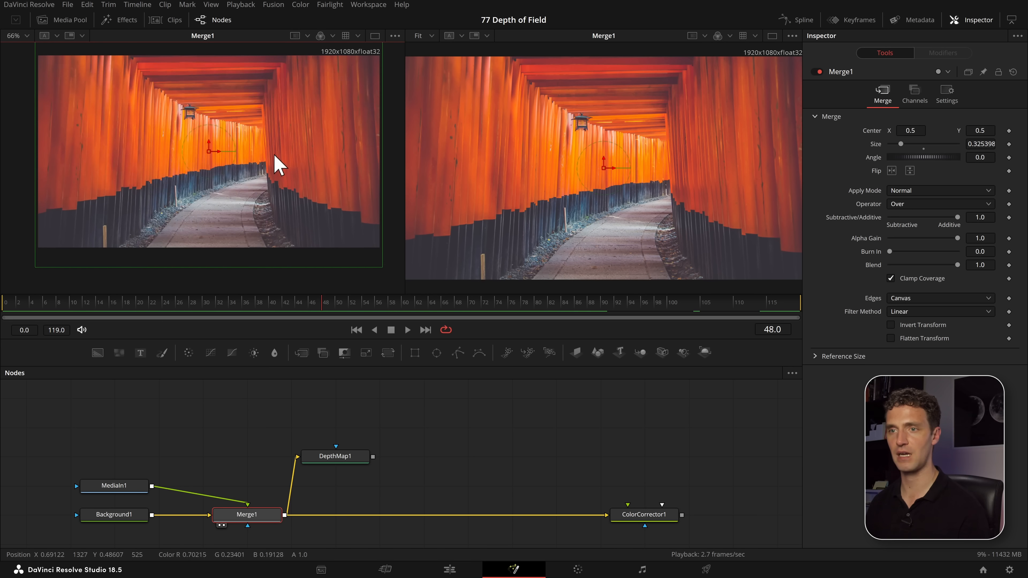
left_click(366, 460)
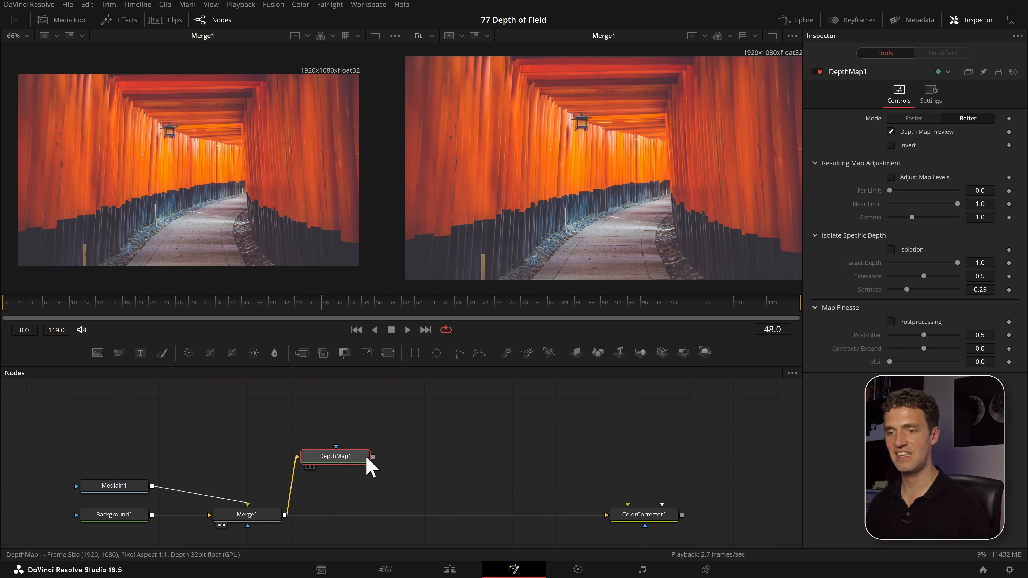
key("1")
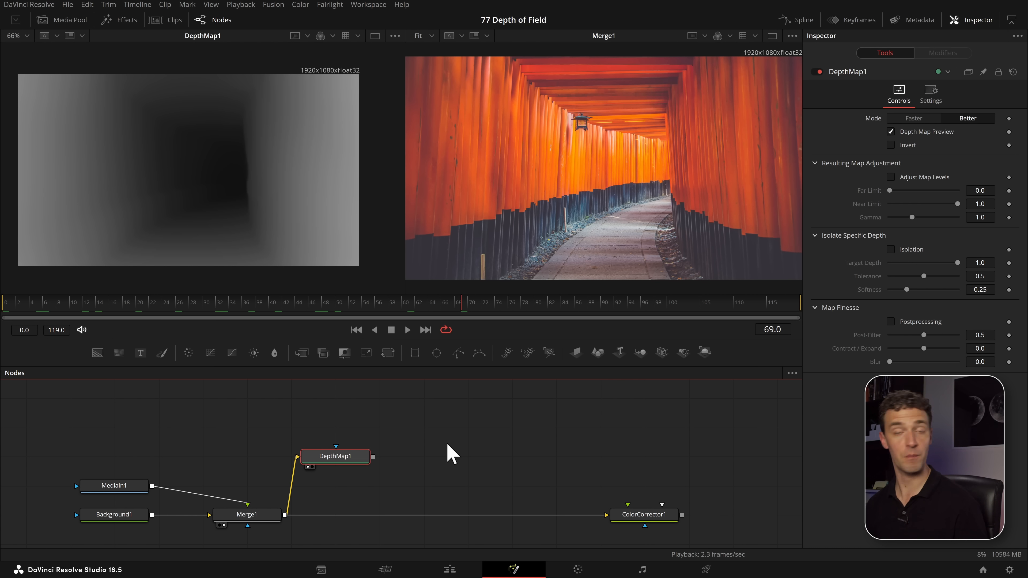
Add a Time Stretcher node after DepthMap1 and remove its Source Time animation, holding it at 0.0.
key("shift+space")
type("time")
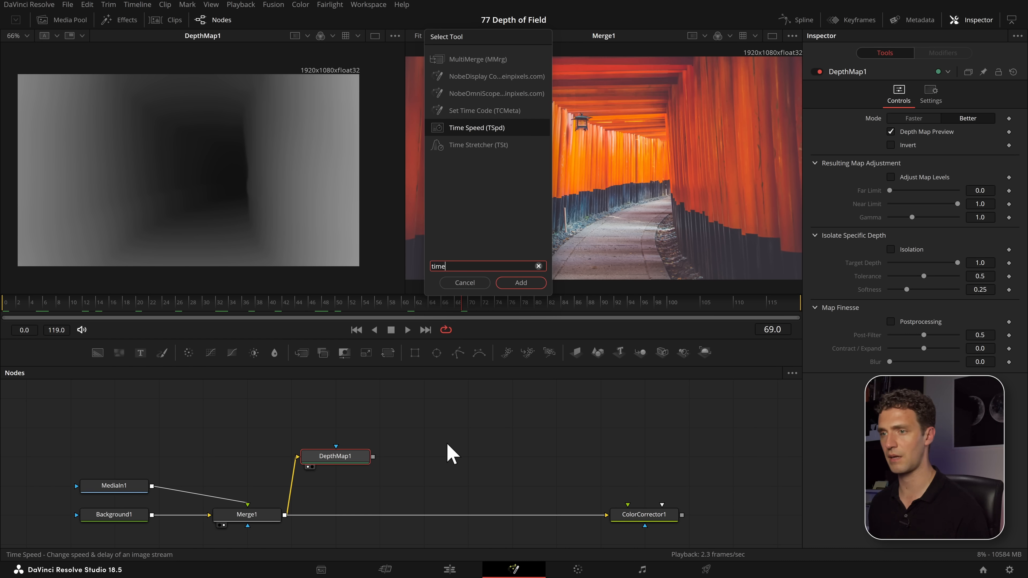
key("Down")
key("Return")
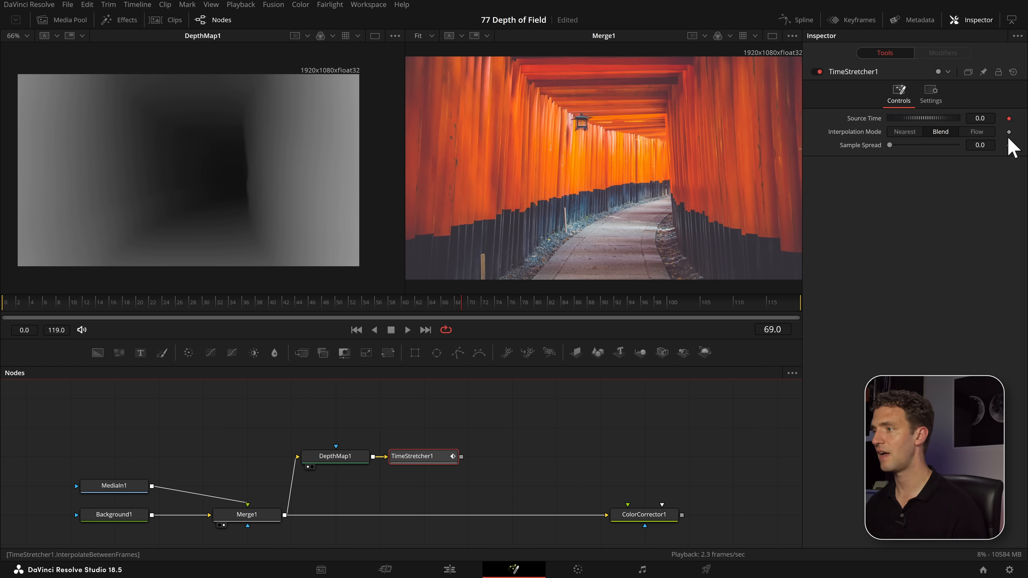
double_click(871, 120)
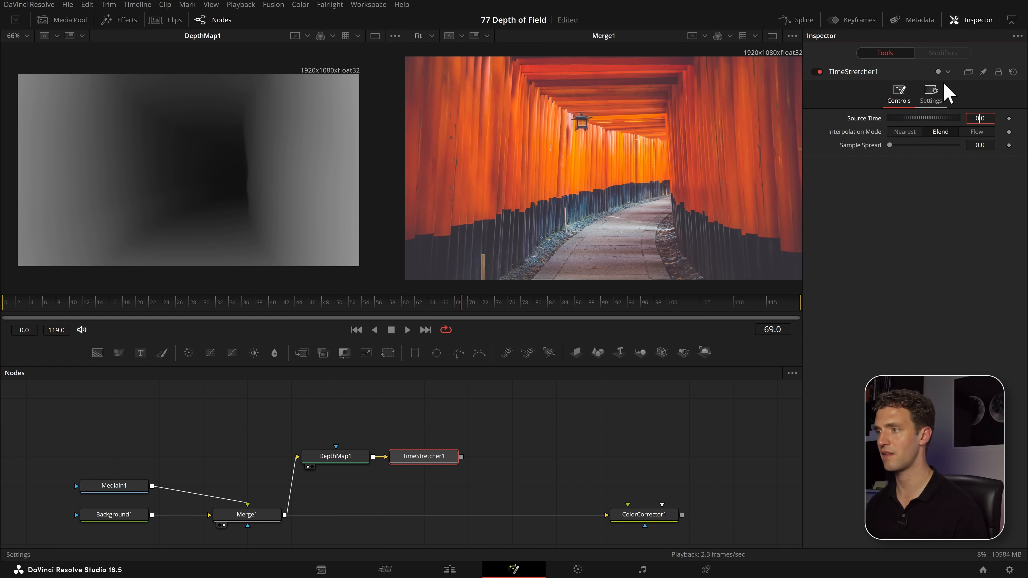
Show TimeStretcher1 in the first viewer, play the clip to check the frozen depth map, and save the project.
left_click(434, 460)
key("1")
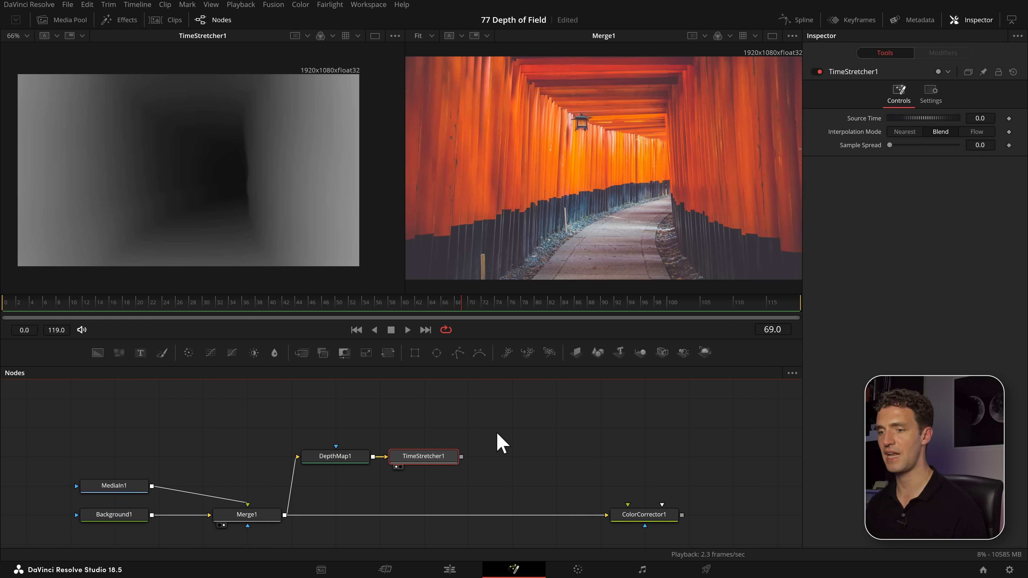
key("space")
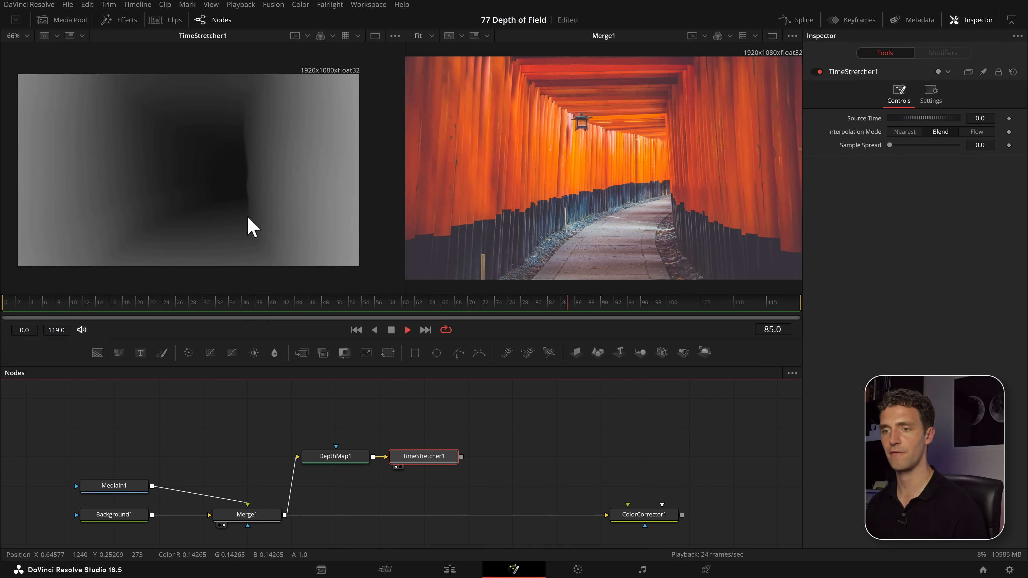
key("space")
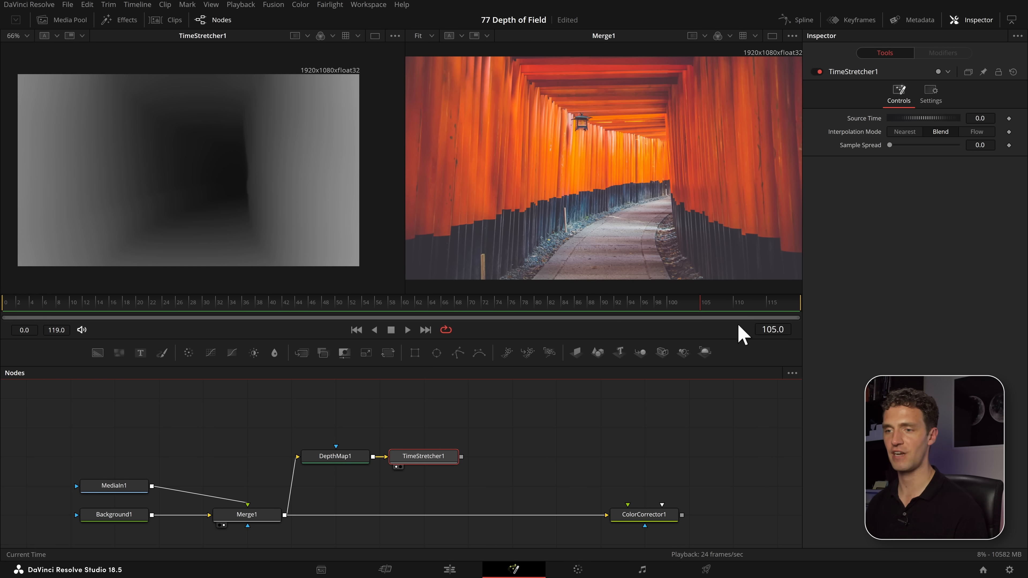
key("space")
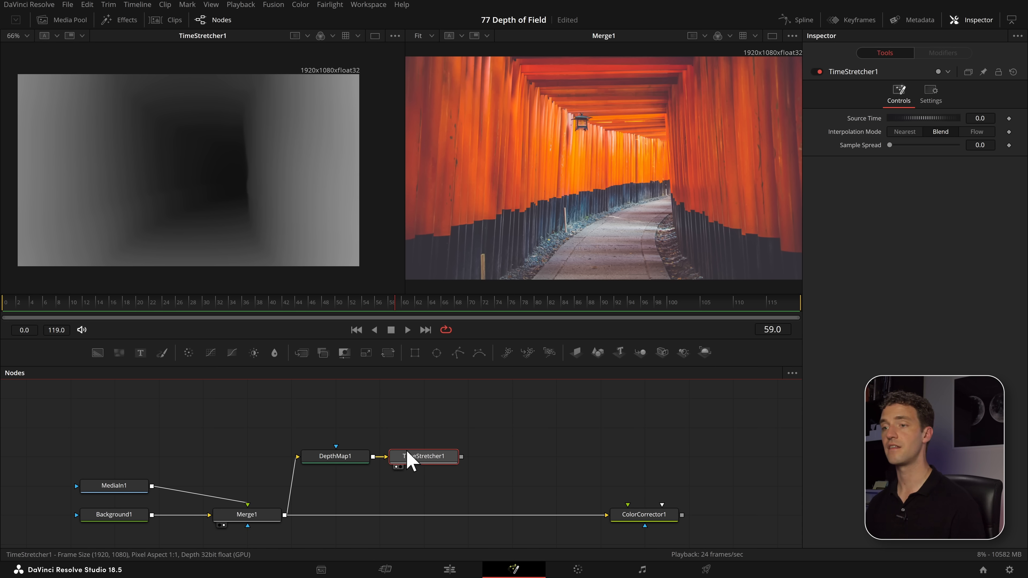
key("ctrl+s")
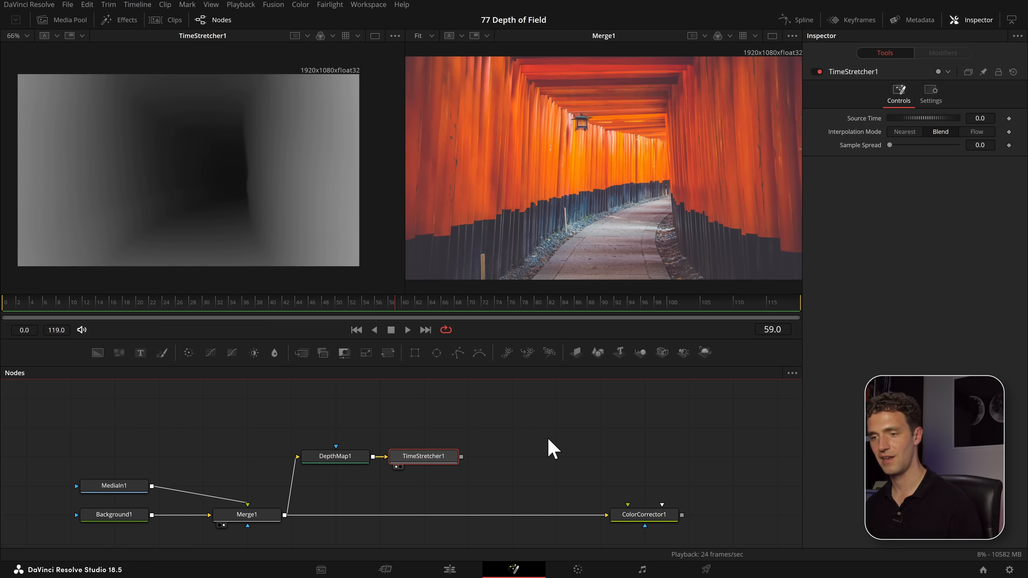
Add a DepthMapAdjustment node after TimeStretcher1 and space it and ColorCorrector1 further along the node graph.
key("shift+space")
type("time")
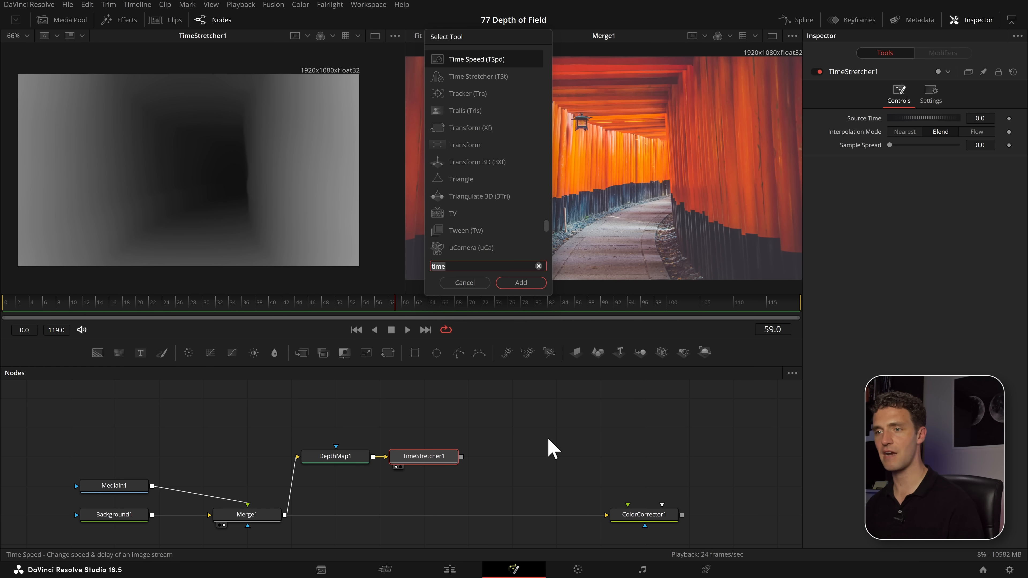
key("BackSpace")
key("BackSpace")
key("BackSpace")
key("BackSpace")
type("depth")
key("Down")
key("Down")
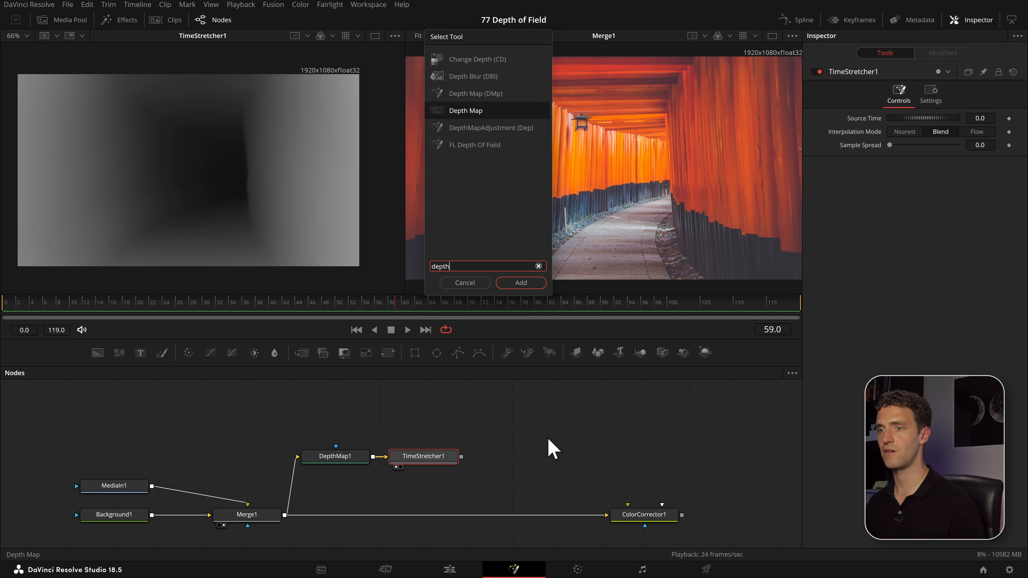
key("Down")
key("Return")
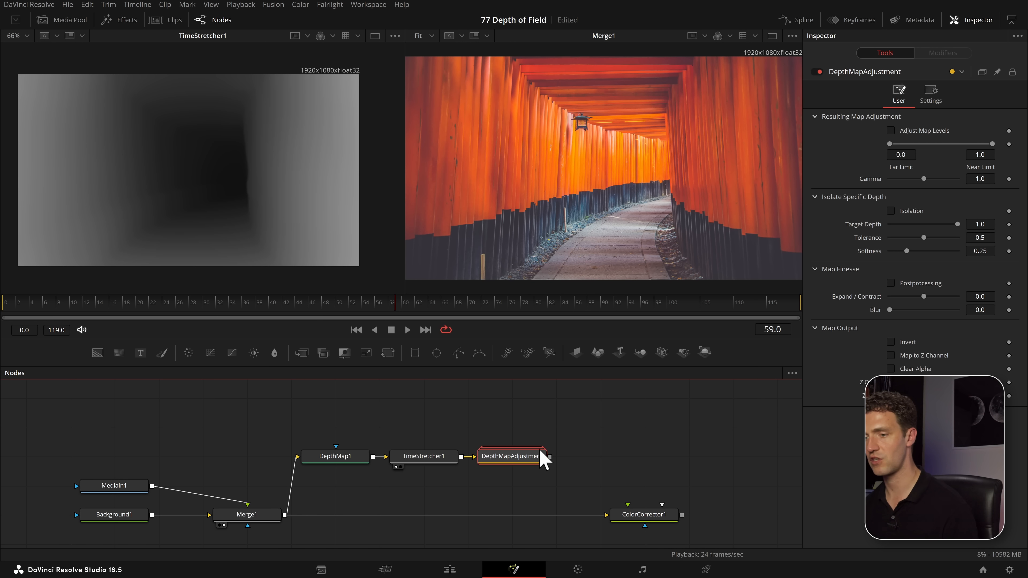
left_click_drag(544, 458, 579, 470)
left_click_drag(664, 521, 740, 515)
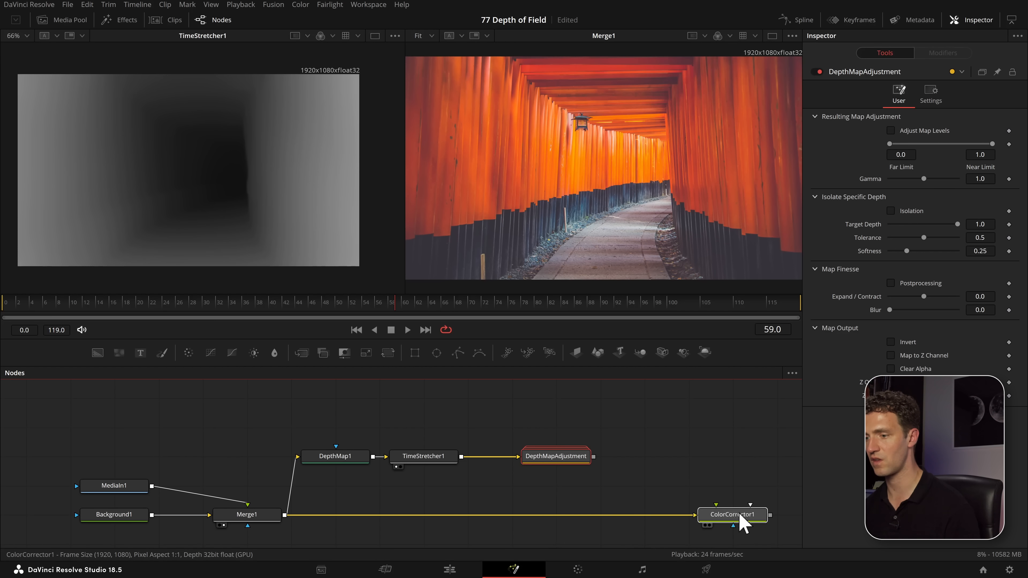
Check DepthMapAdjustment in the second viewer and connect its output as ColorCorrector1's effect mask.
left_click(553, 460)
key("2")
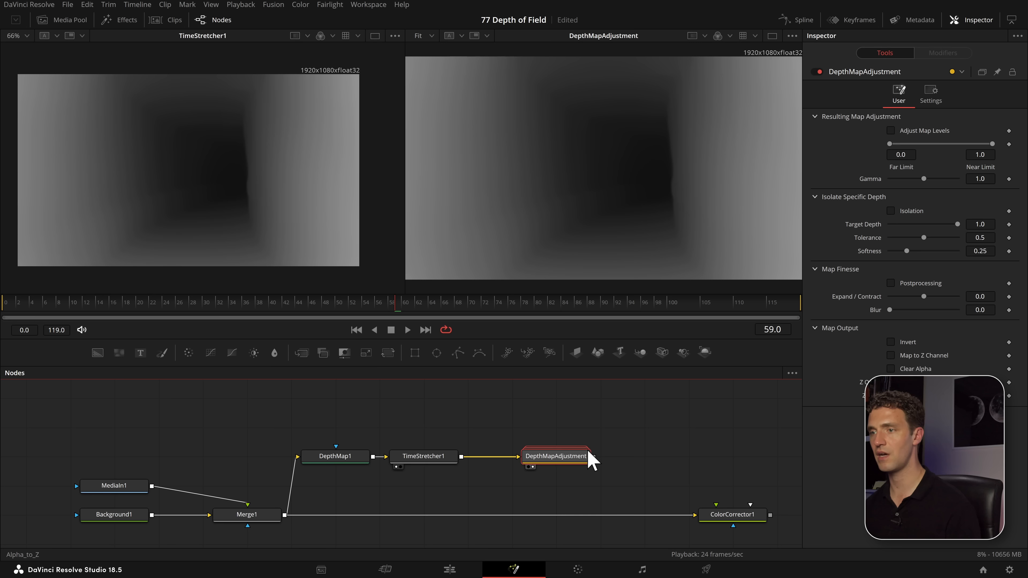
key("2")
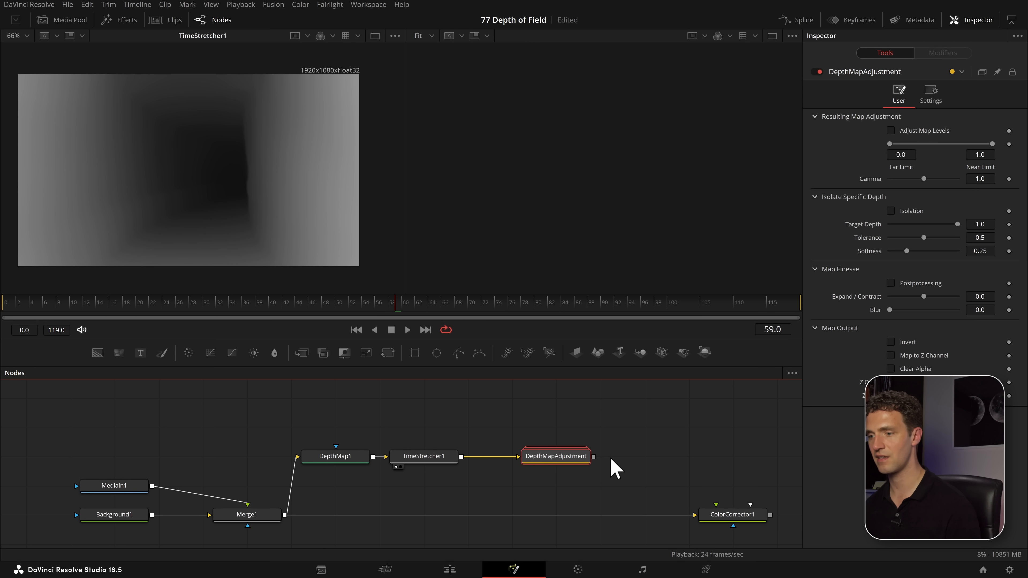
left_click_drag(593, 457, 734, 536)
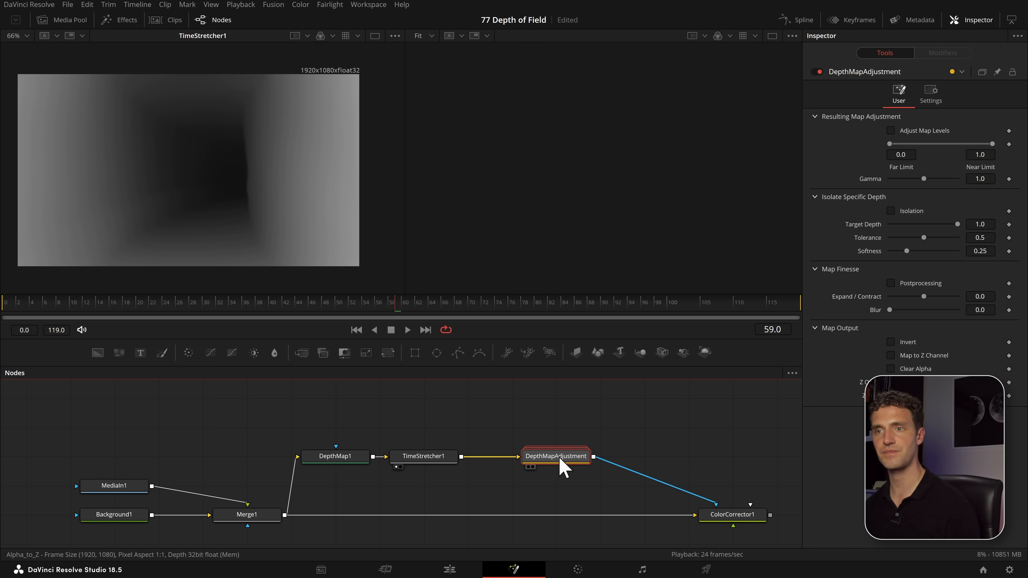
Turn off DepthMap1's Depth Map Preview, and at frame 0 view DepthMapAdjustment's alpha in the first viewer and ColorCorrector1 in the second.
left_click(339, 462)
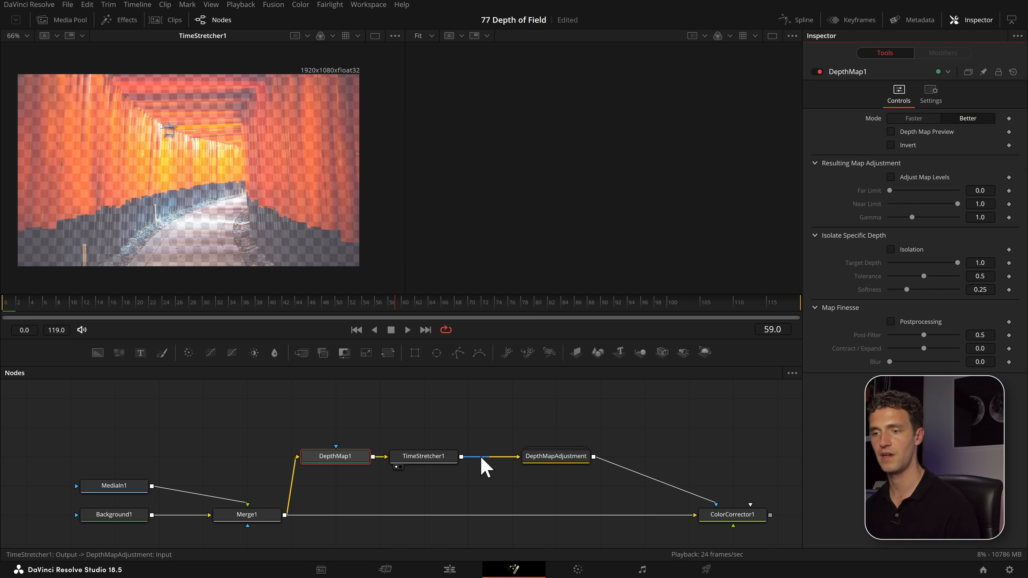
left_click(556, 460)
key("1")
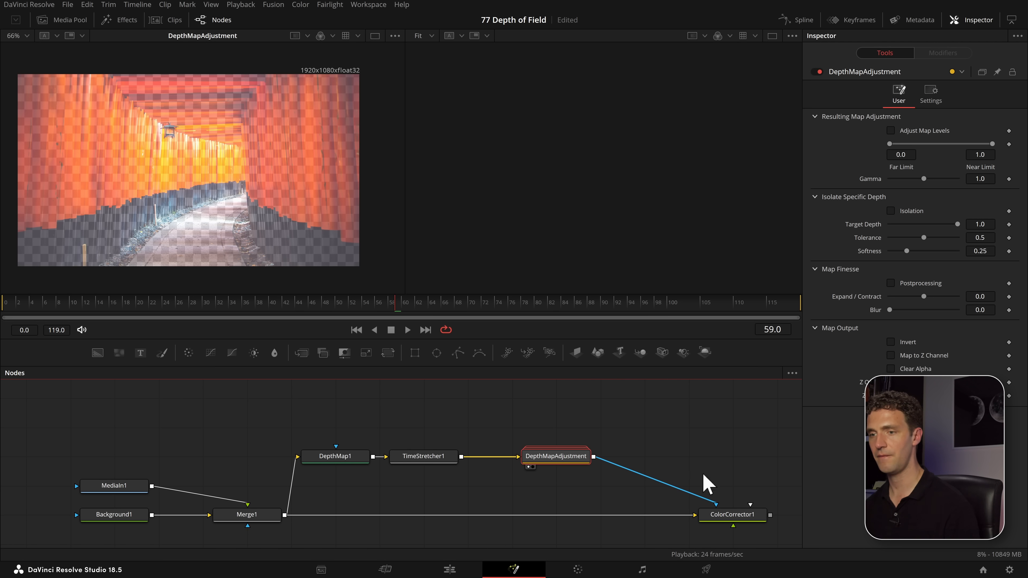
left_click_drag(226, 301, 9, 302)
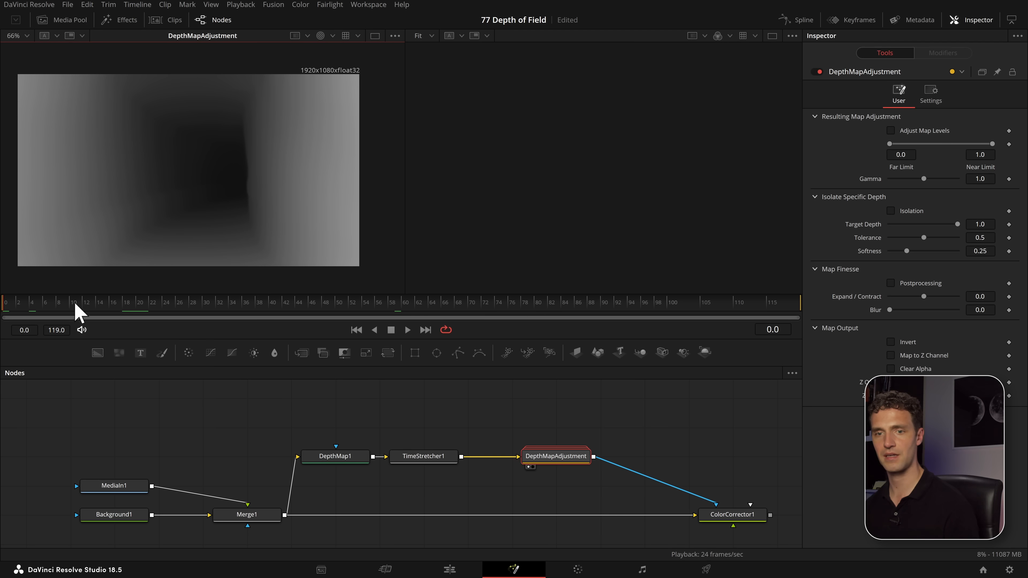
left_click(725, 517)
key("2")
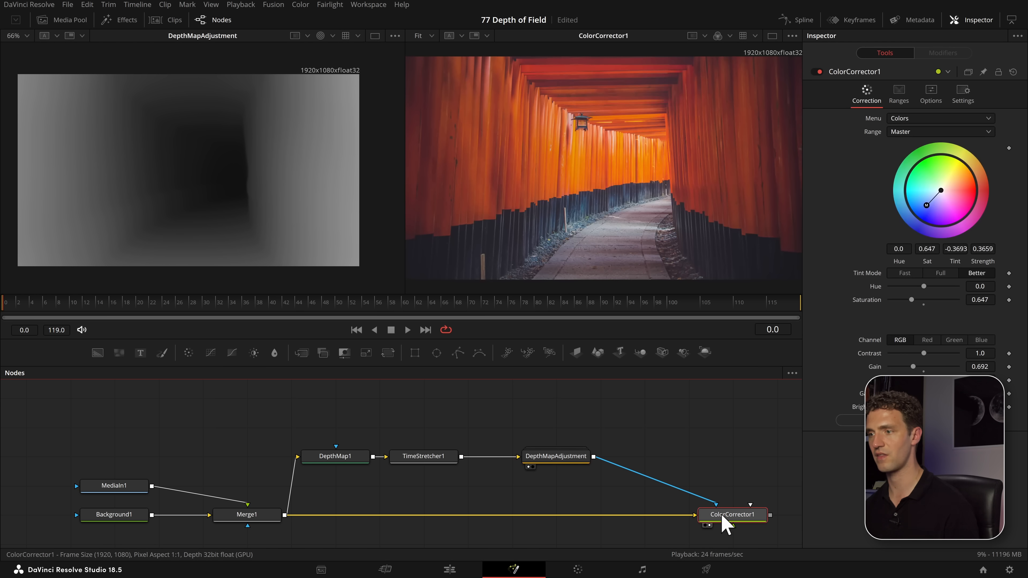
Disconnect ColorCorrector1's mask, toggle the correction to compare the unmasked grade, and reconnect the DepthMapAdjustment mask with the node enabled.
left_click_drag(718, 506, 730, 532)
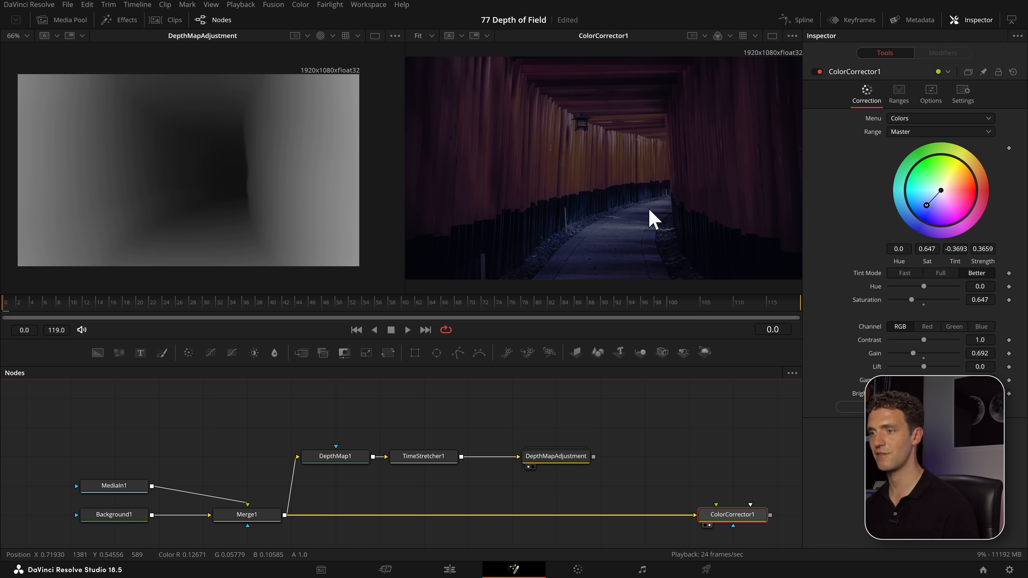
left_click(818, 72)
left_click(818, 72)
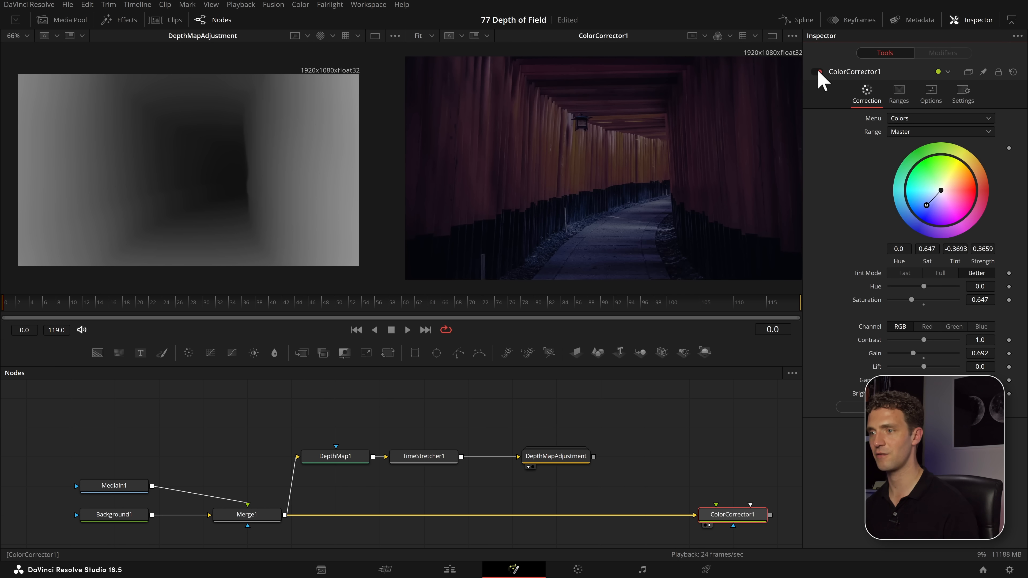
left_click(818, 72)
left_click(818, 71)
left_click(818, 72)
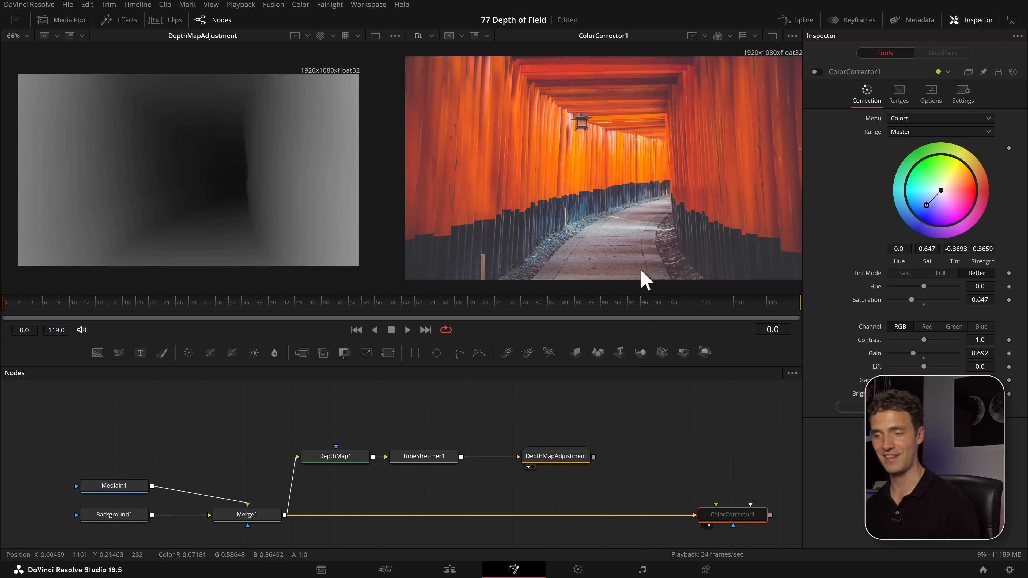
left_click_drag(593, 457, 742, 526)
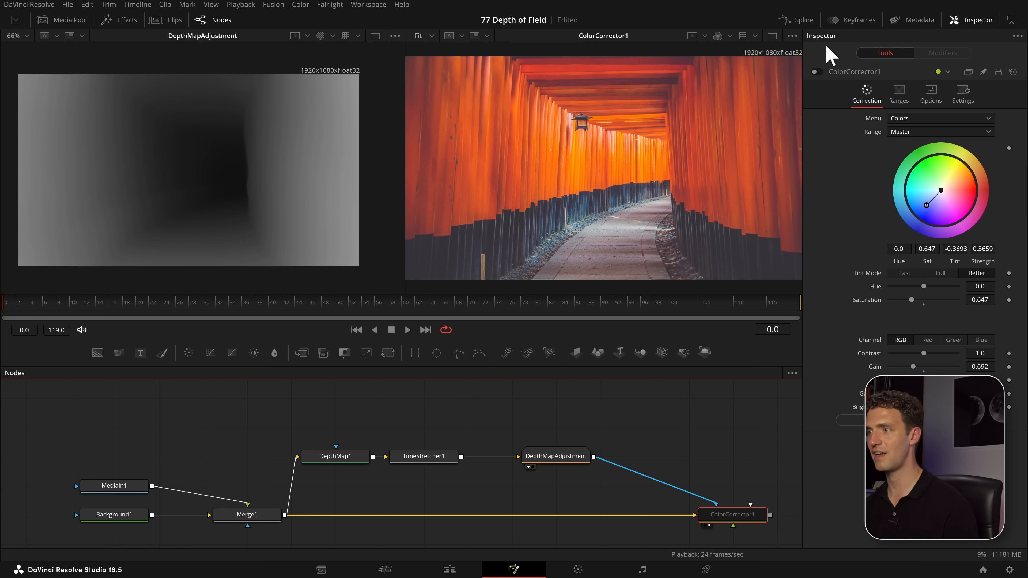
left_click(821, 71)
Enable Adjust Map Levels on DepthMapAdjustment, set the Near Limit to 0.033, and keyframe the limits at frame 0.
left_click(560, 456)
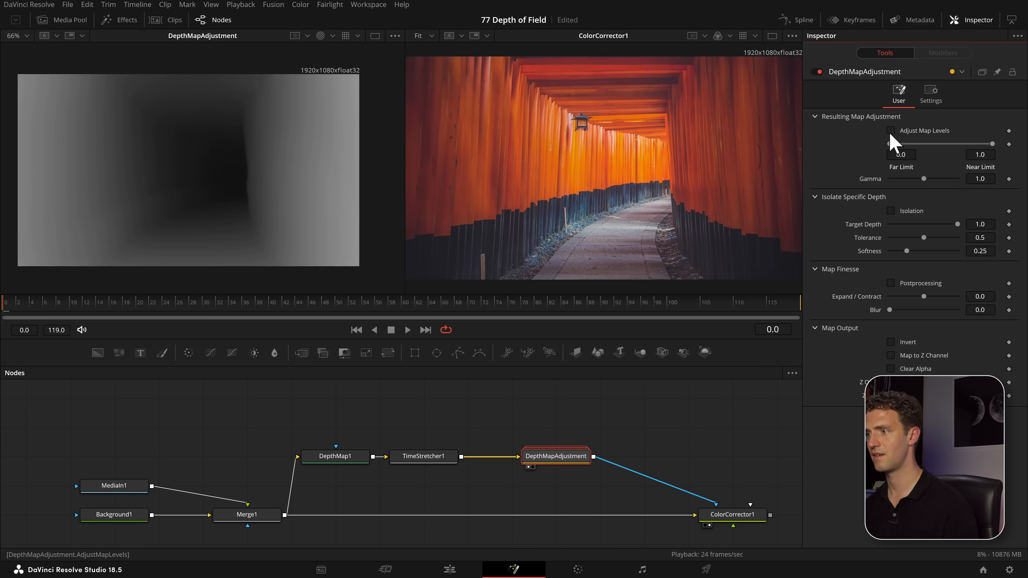
left_click(891, 130)
left_click_drag(890, 144, 869, 150)
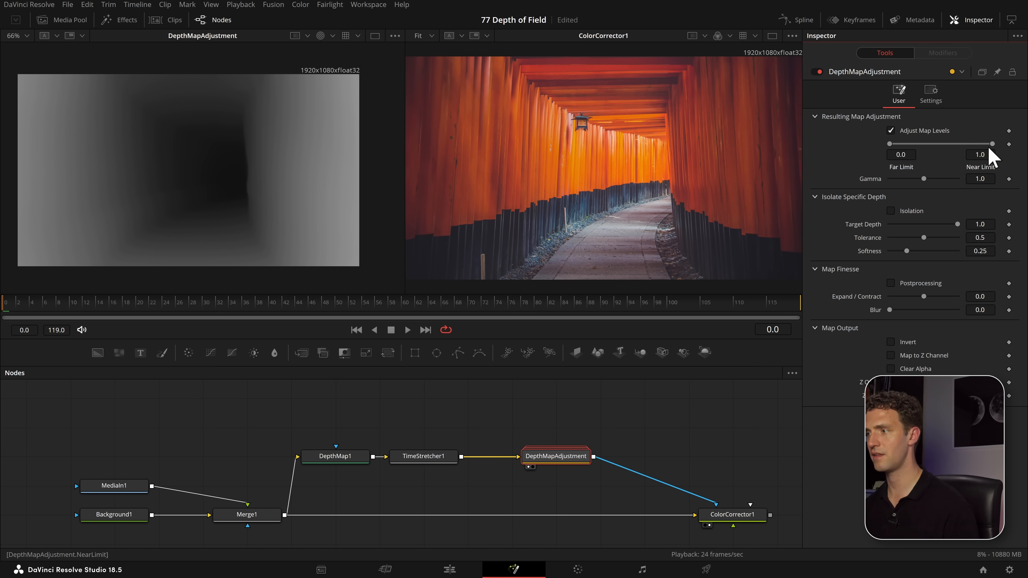
left_click_drag(992, 144, 903, 151)
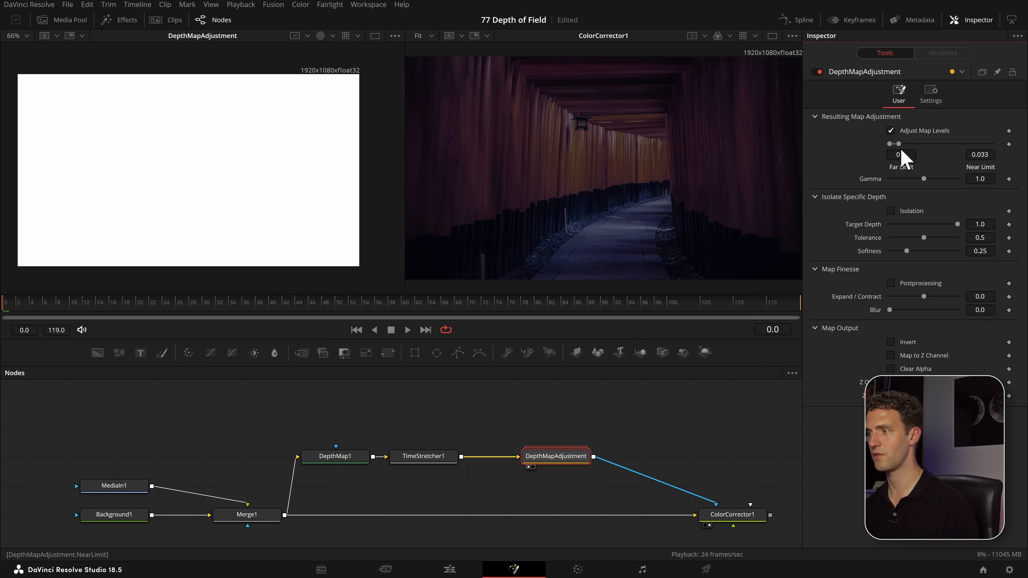
left_click(1009, 145)
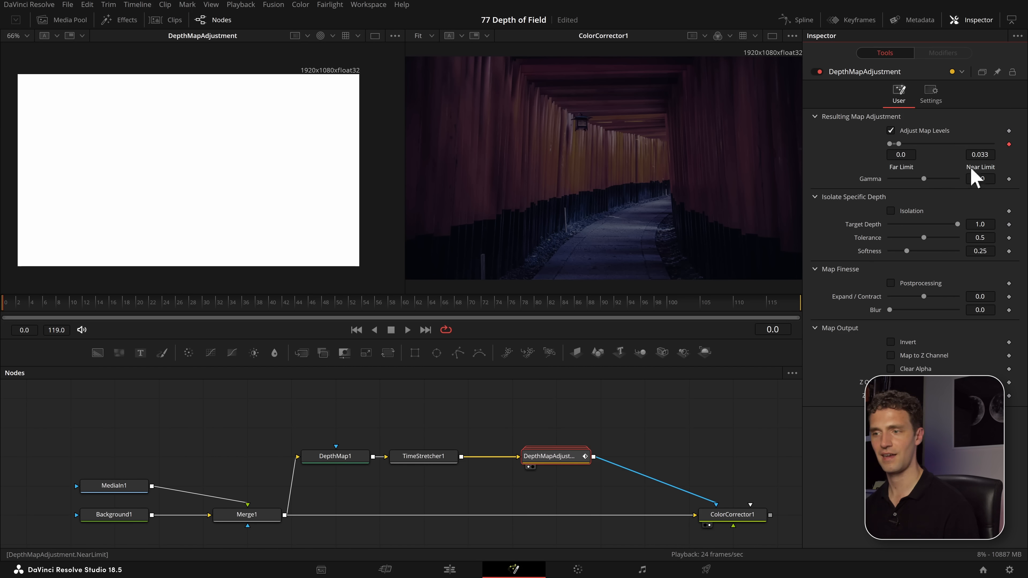
Keyframe DepthMapAdjustment's Near Limit to 1.0 at frame 119 and check the transition at frame 57.
left_click_drag(700, 307, 879, 304)
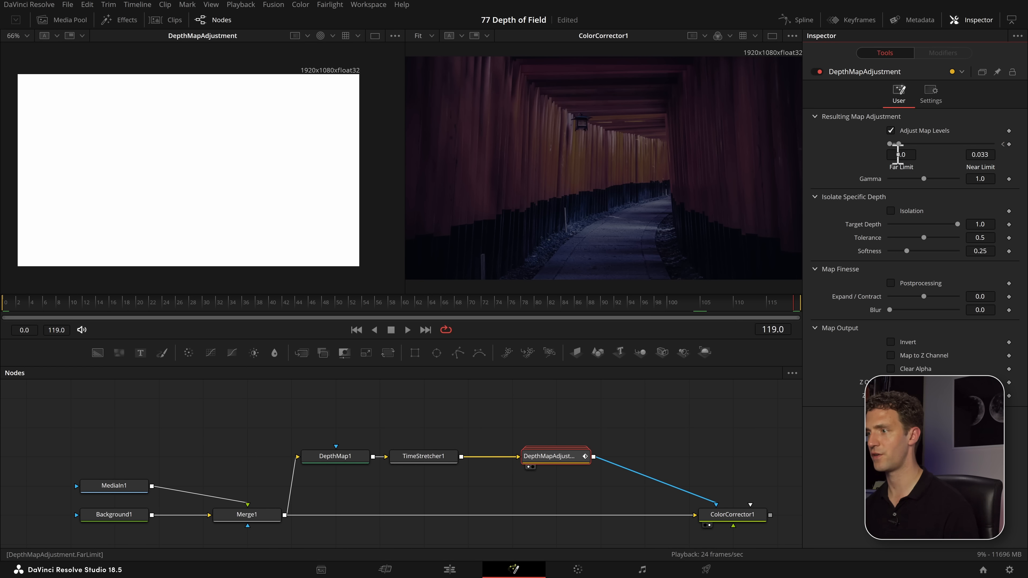
left_click_drag(899, 148, 995, 160)
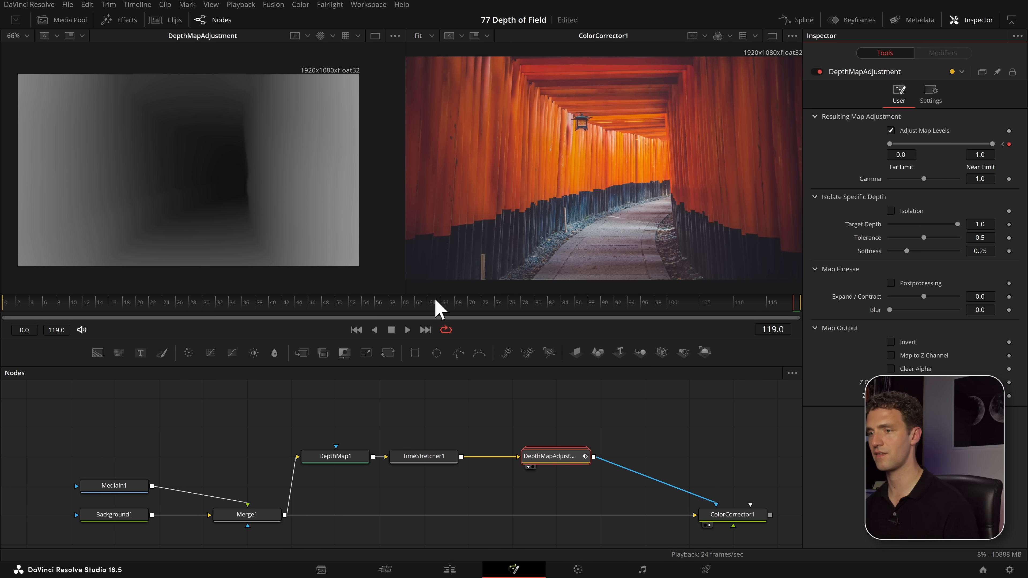
left_click(382, 305)
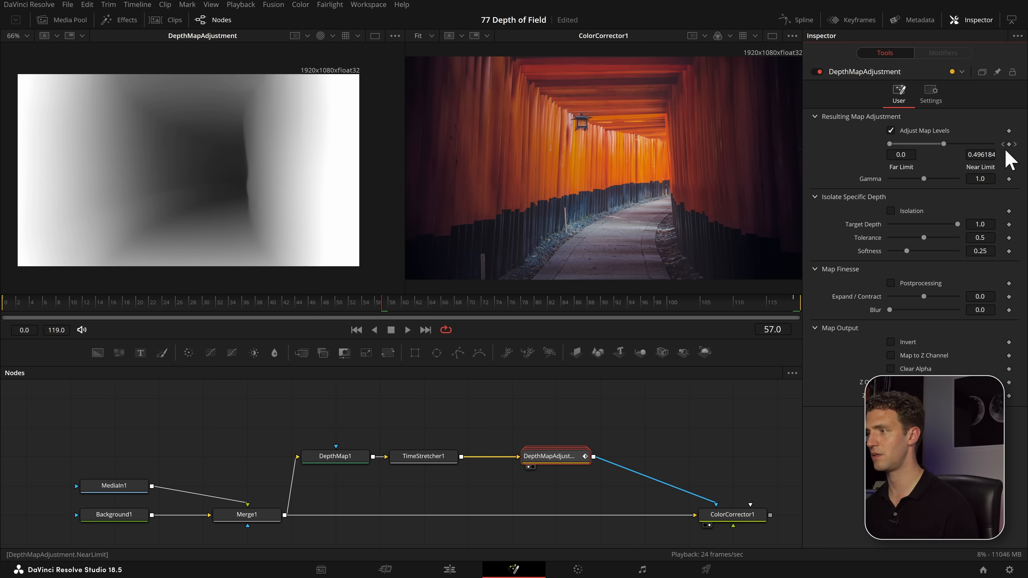
At the frame 119 keyframe, raise DepthMapAdjustment's Far Limit to 0.617 and scrub through the clip to review the animation.
left_click(1015, 144)
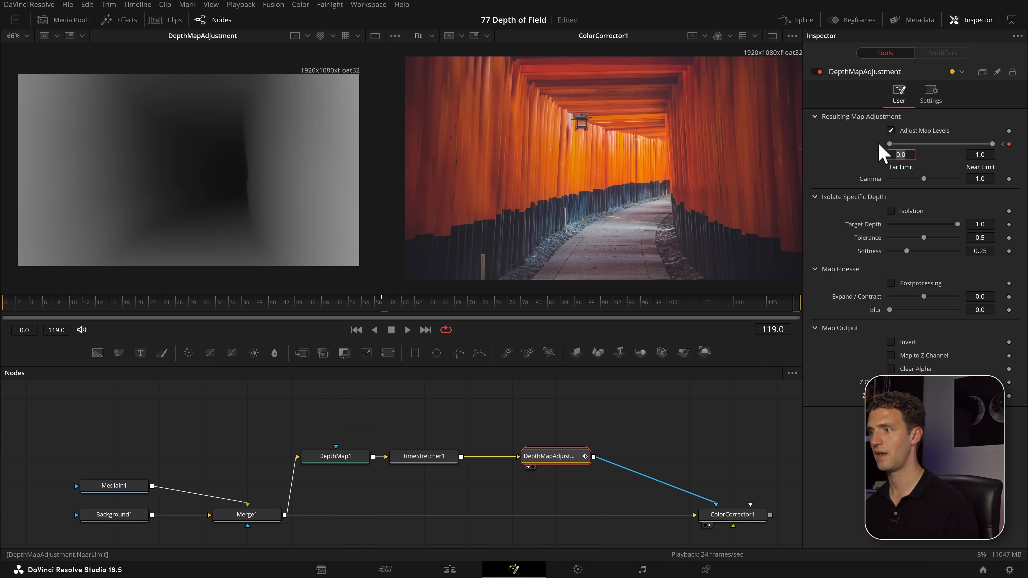
left_click_drag(899, 145, 954, 149)
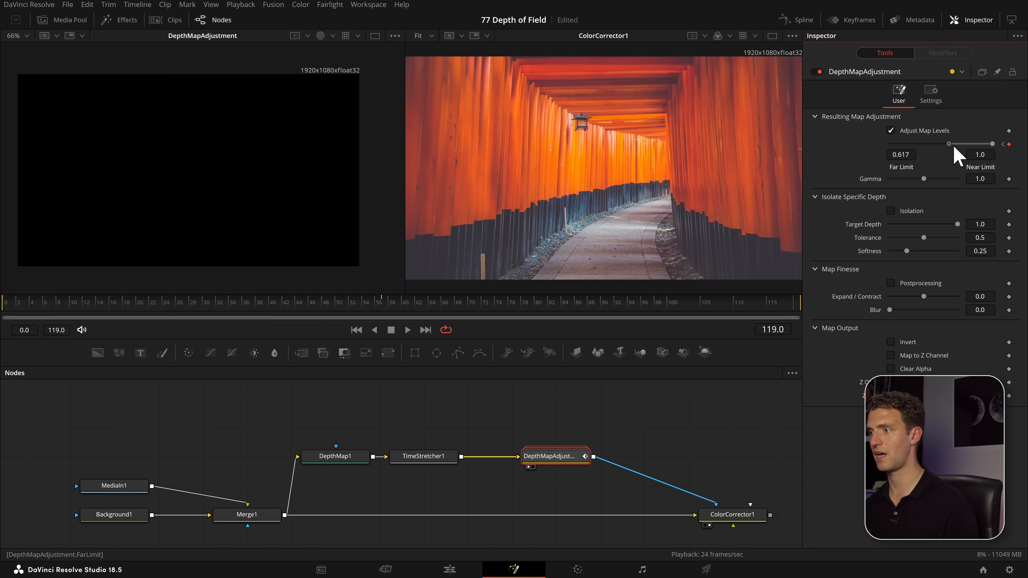
left_click_drag(16, 312, 820, 313)
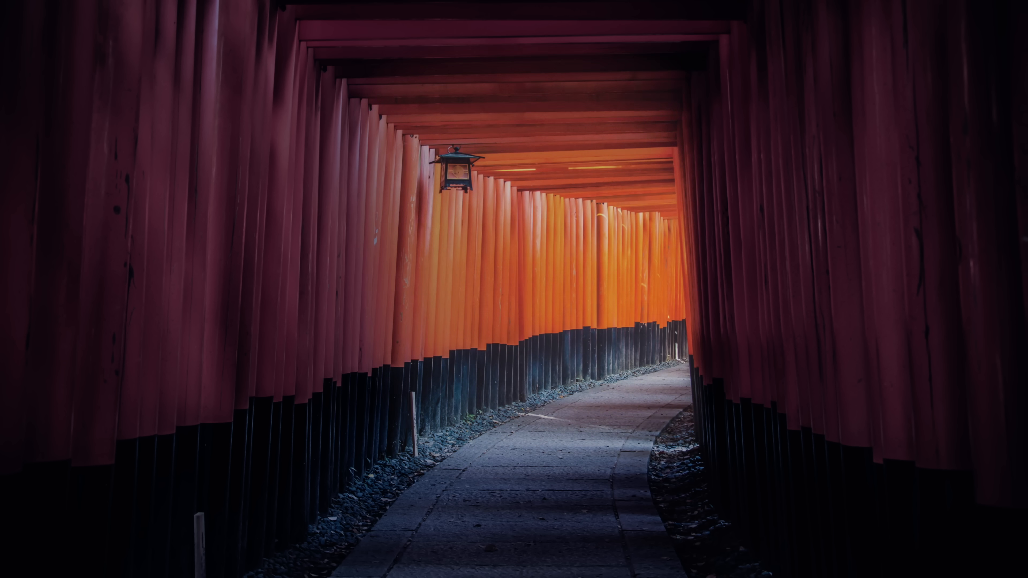